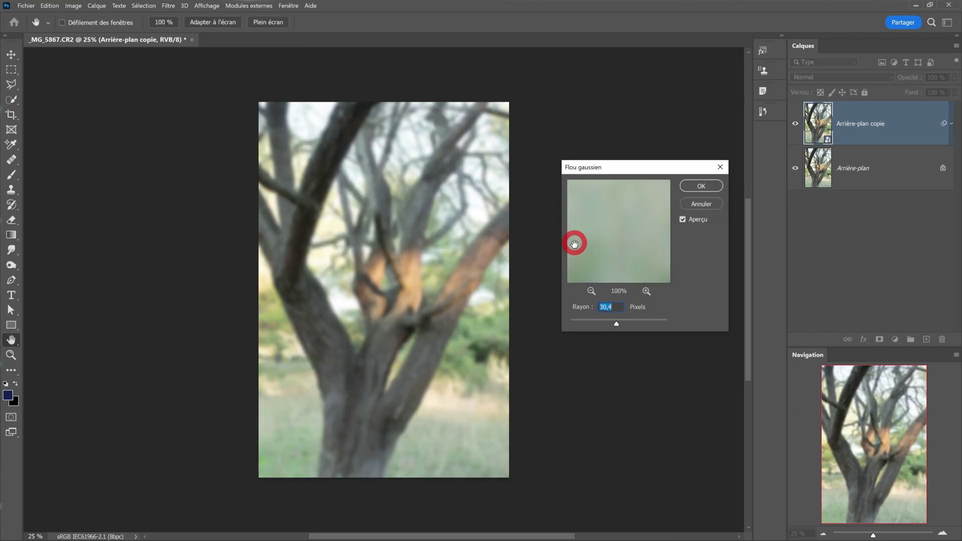
- Apply the Gaussian blur to the Arrière-plan copie layer and set its blending mode to Produit (Multiply)
{"action": "left_click_drag", "start_coordinate": [619, 323], "coordinate": [622, 324]}
{"action": "key", "text": "z"}
{"action": "left_click", "coordinate": [699, 186]}
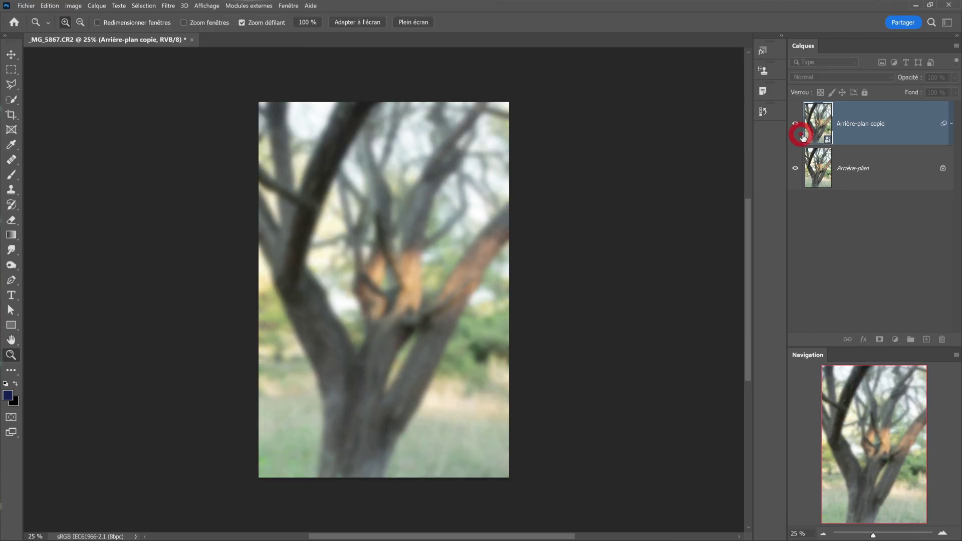
{"action": "left_click", "coordinate": [832, 77]}
{"action": "left_click", "coordinate": [808, 120]}
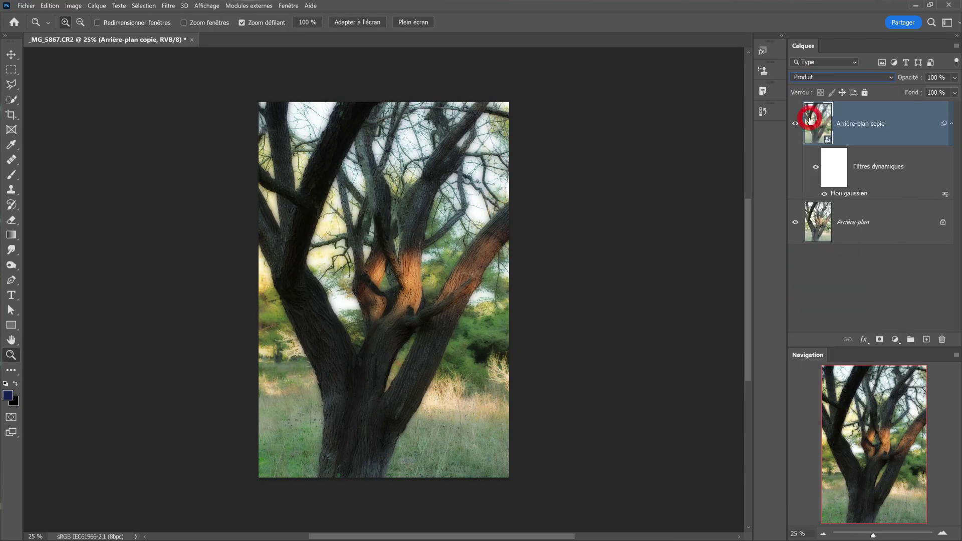
{"action": "left_click_drag", "start_coordinate": [418, 279], "coordinate": [433, 283]}
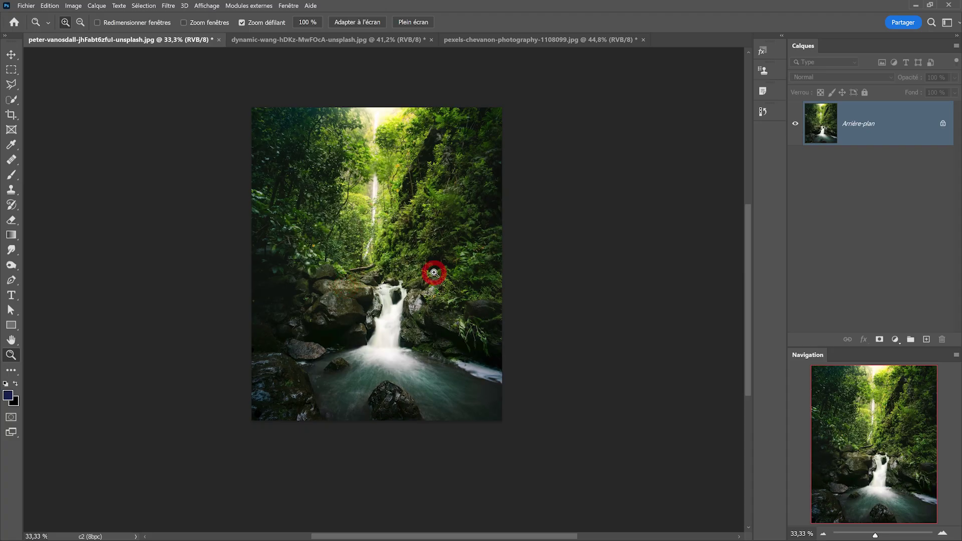
- Start a Color Range selection on the waterfall photo that targets the highlights (Tons clairs)
{"action": "left_click", "coordinate": [434, 273]}
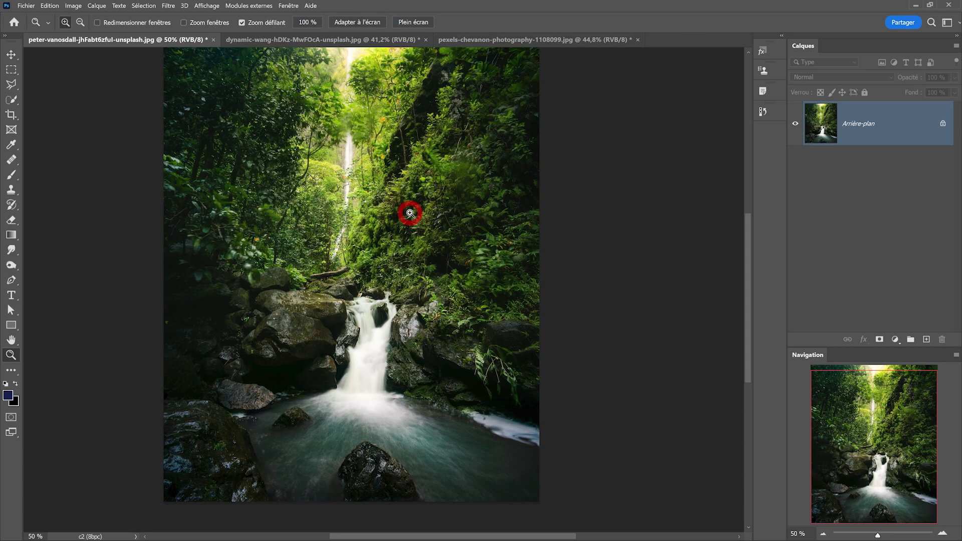
{"action": "left_click", "coordinate": [144, 6]}
{"action": "left_click", "coordinate": [168, 98]}
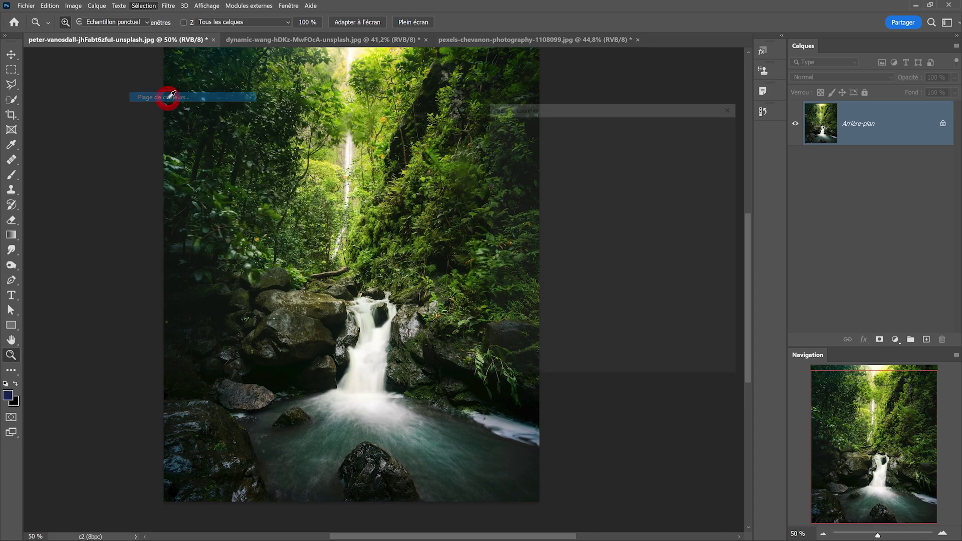
{"action": "left_click", "coordinate": [580, 123]}
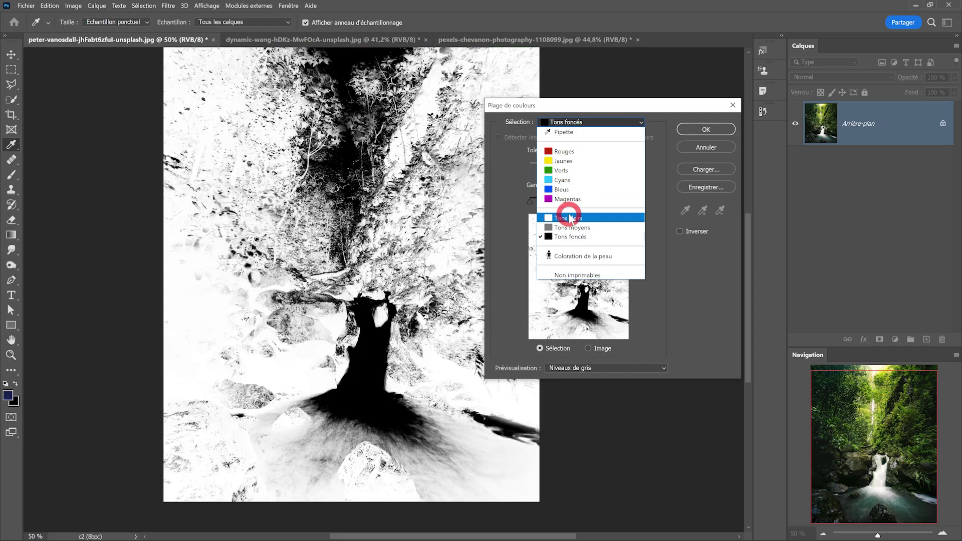
{"action": "left_click", "coordinate": [568, 217]}
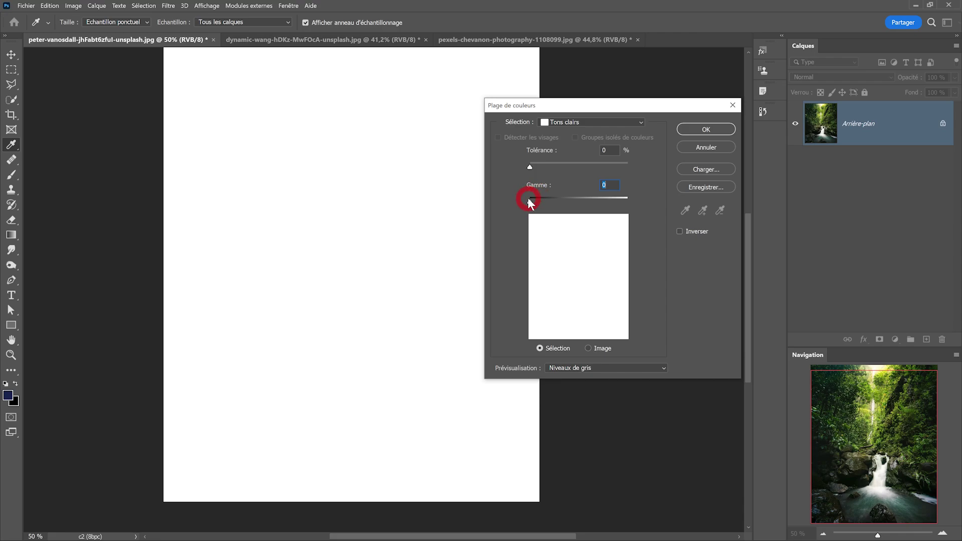
- Set the highlight selection's range to 255 and its tolerance to 80%, and apply the Color Range selection
{"action": "left_click_drag", "start_coordinate": [529, 203], "coordinate": [579, 202]}
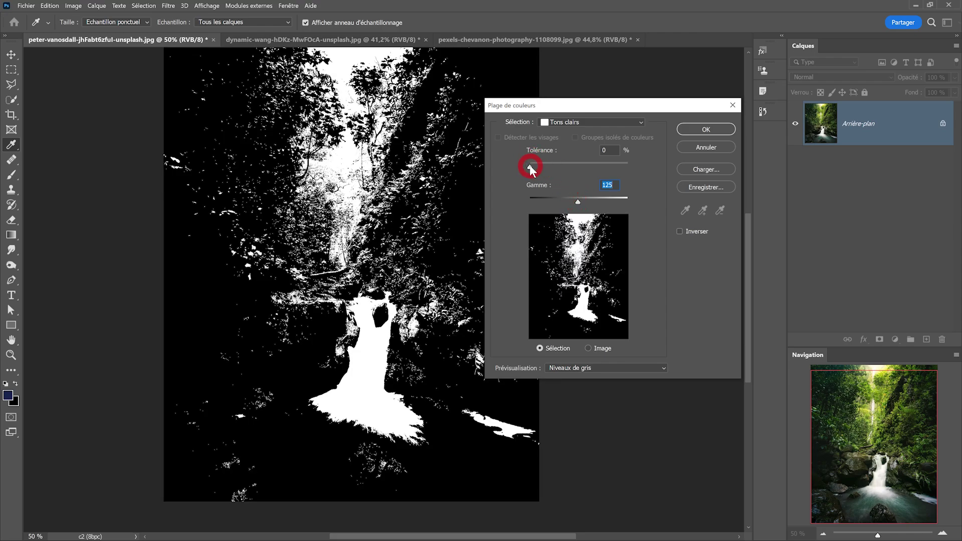
{"action": "left_click_drag", "start_coordinate": [530, 168], "coordinate": [581, 166]}
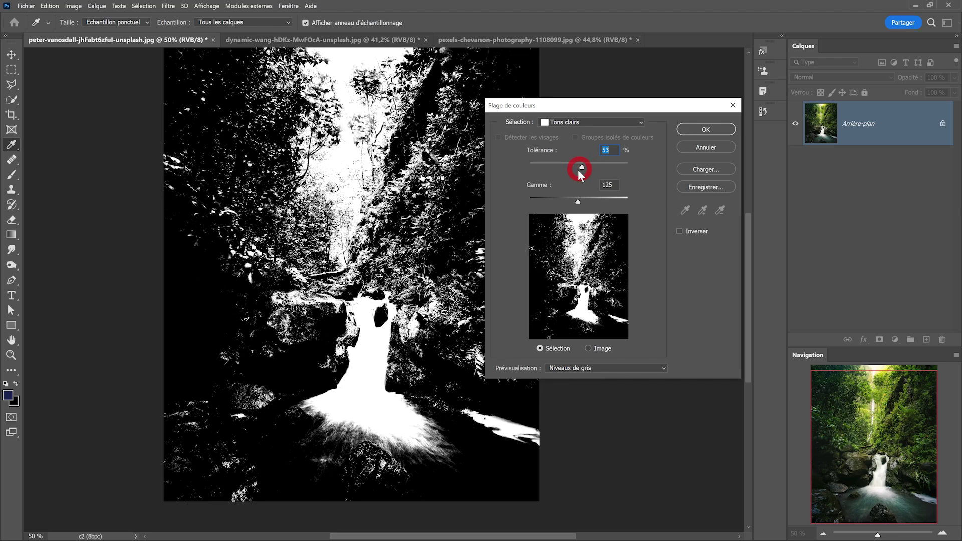
{"action": "left_click", "coordinate": [577, 201]}
{"action": "left_click_drag", "start_coordinate": [579, 203], "coordinate": [643, 203]}
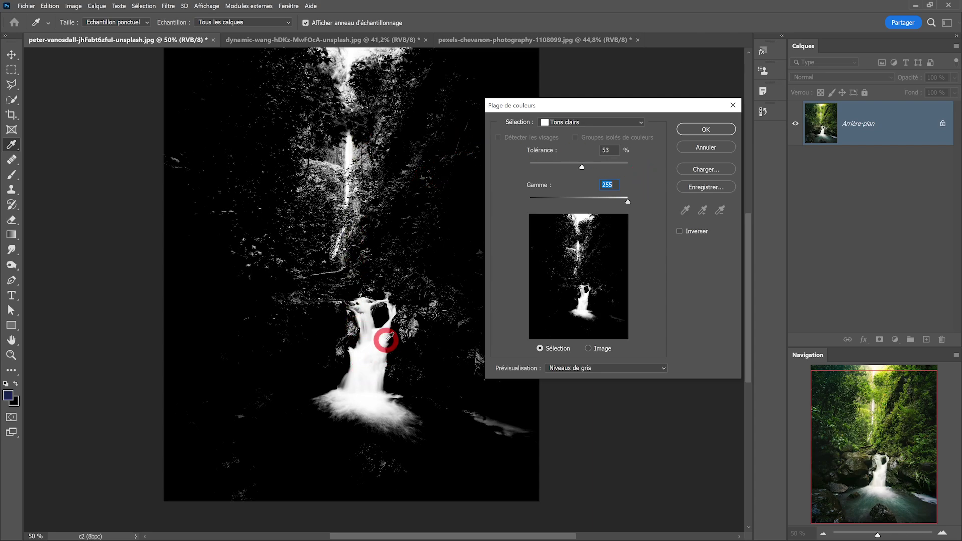
{"action": "left_click_drag", "start_coordinate": [582, 167], "coordinate": [602, 169]}
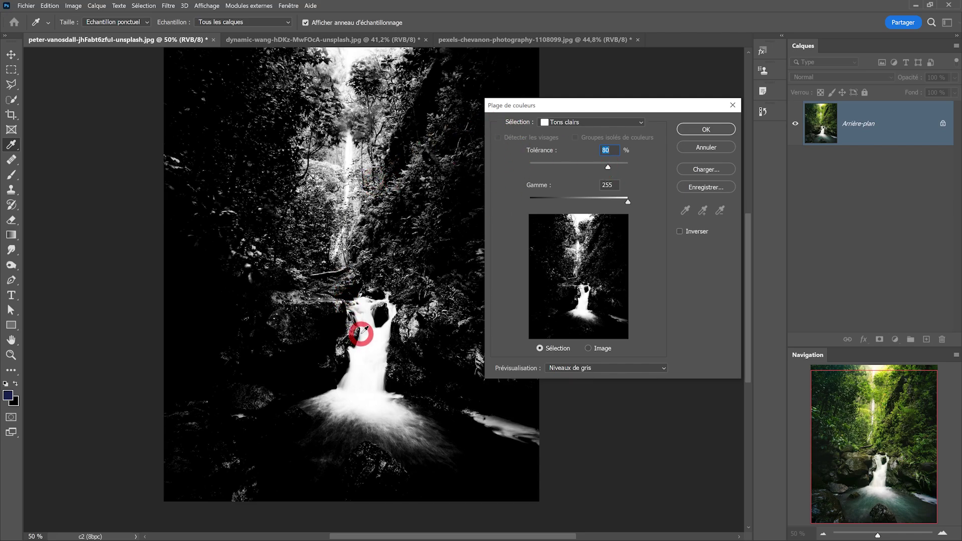
{"action": "left_click_drag", "start_coordinate": [361, 334], "coordinate": [672, 185]}
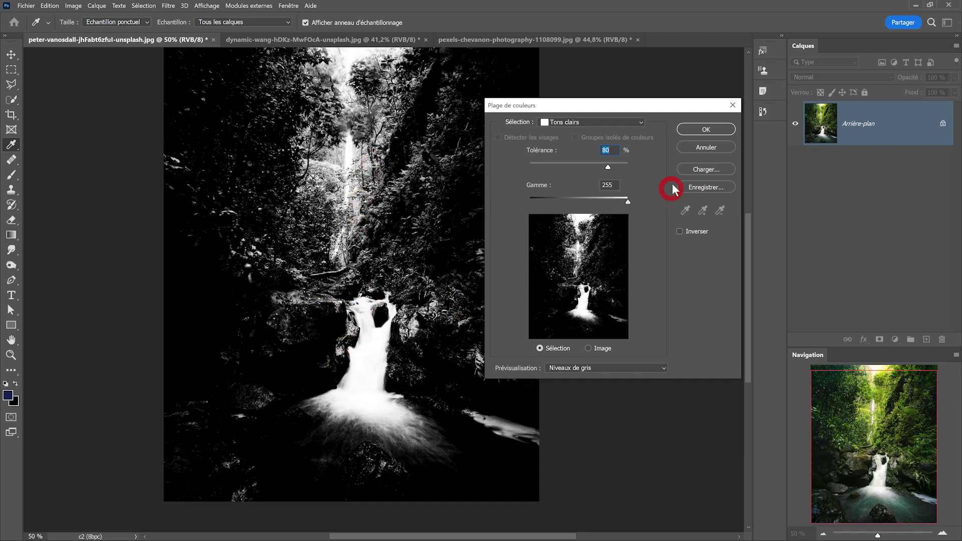
{"action": "left_click", "coordinate": [699, 130]}
{"action": "key", "text": "z"}
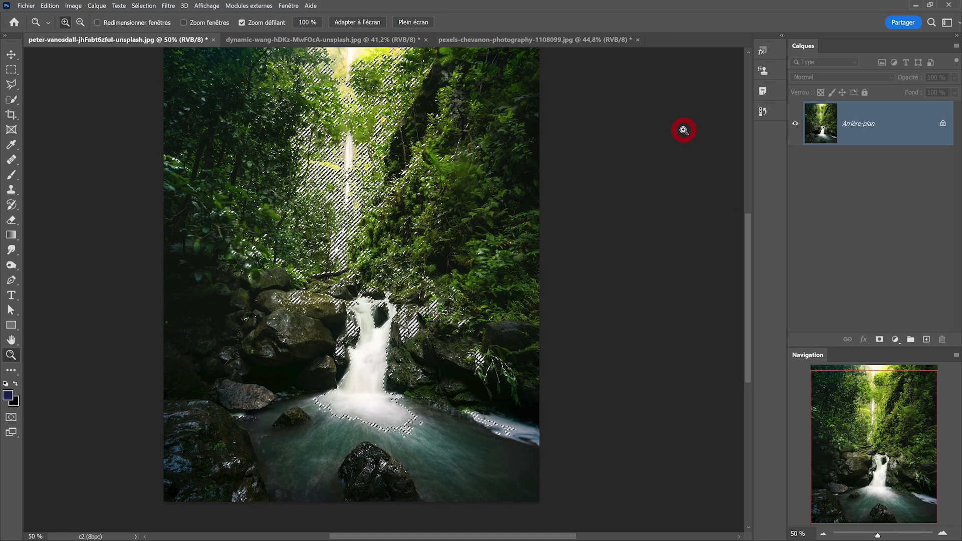
- Save the highlight selection as a new channel named "b" and deselect
{"action": "left_click", "coordinate": [143, 6]}
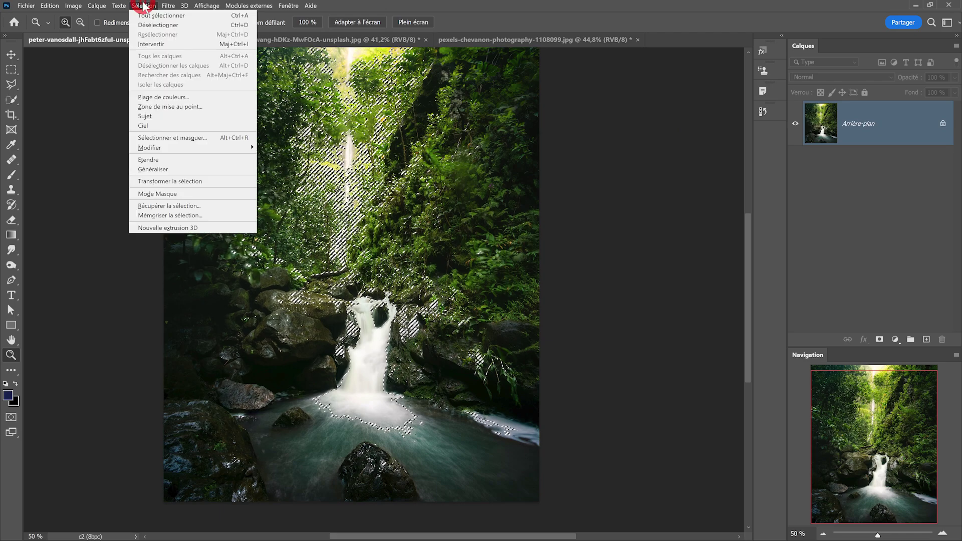
{"action": "left_click", "coordinate": [157, 217]}
{"action": "left_click", "coordinate": [238, 119]}
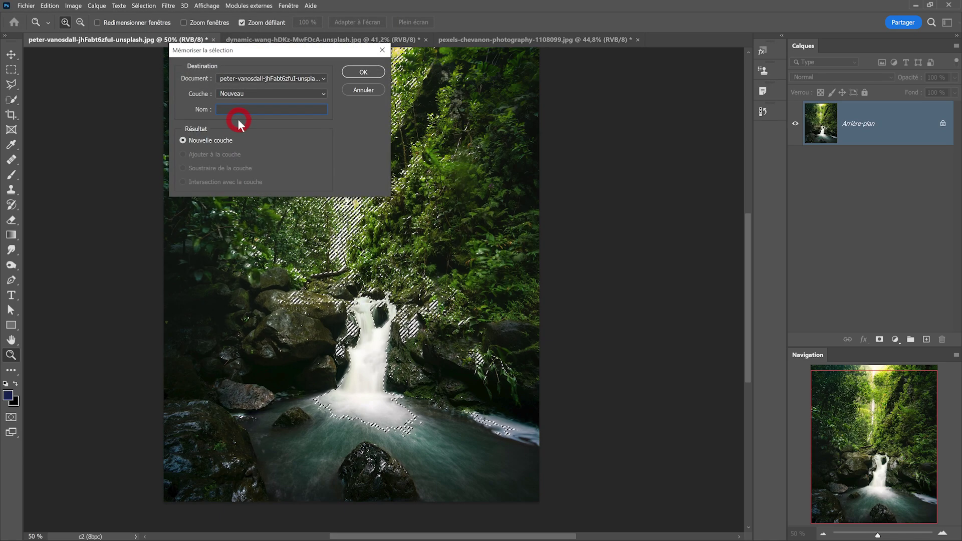
{"action": "type", "text": "b"}
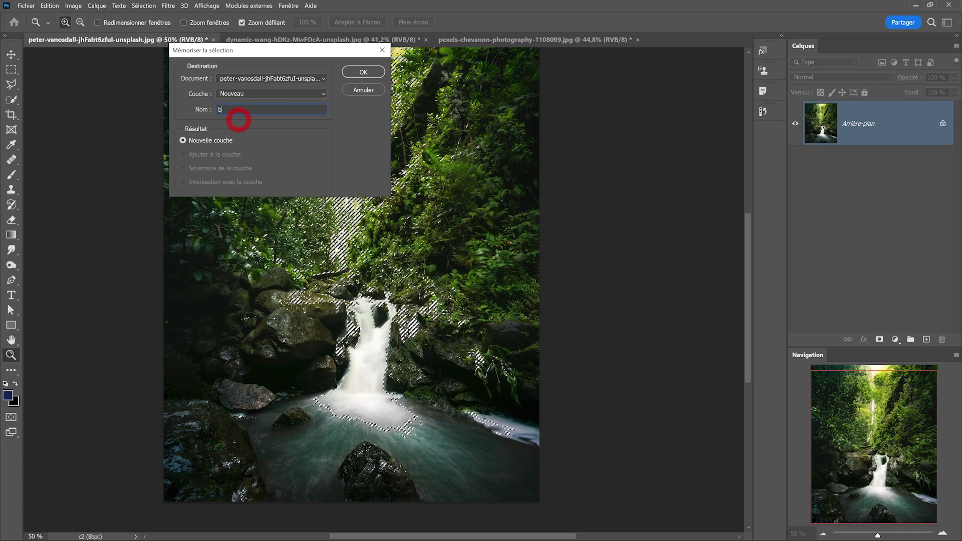
{"action": "left_click", "coordinate": [363, 73]}
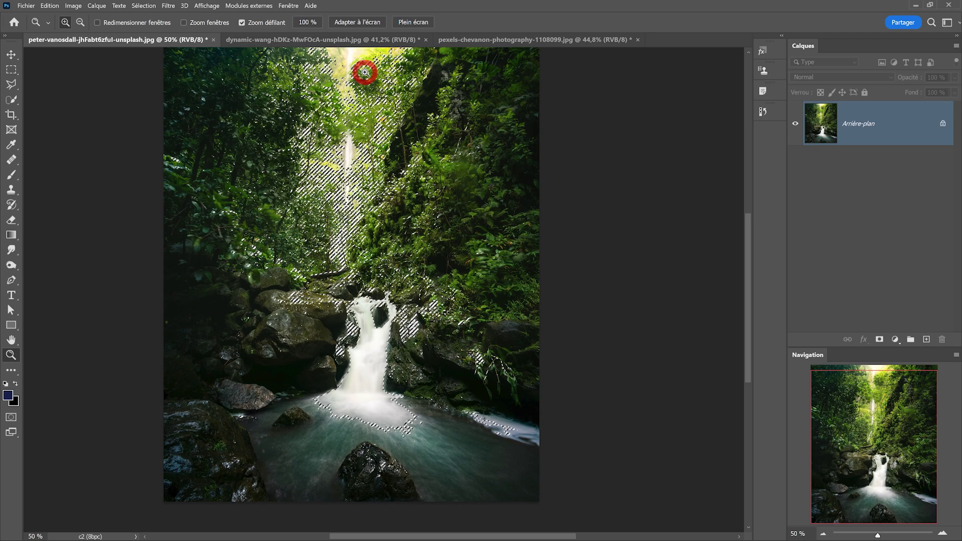
{"action": "left_click", "coordinate": [146, 7]}
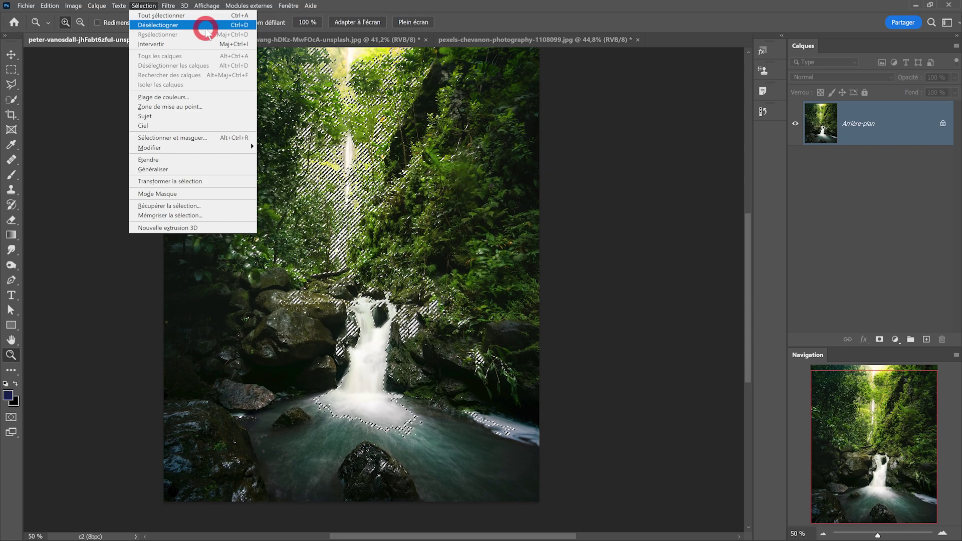
{"action": "left_click", "coordinate": [206, 33]}
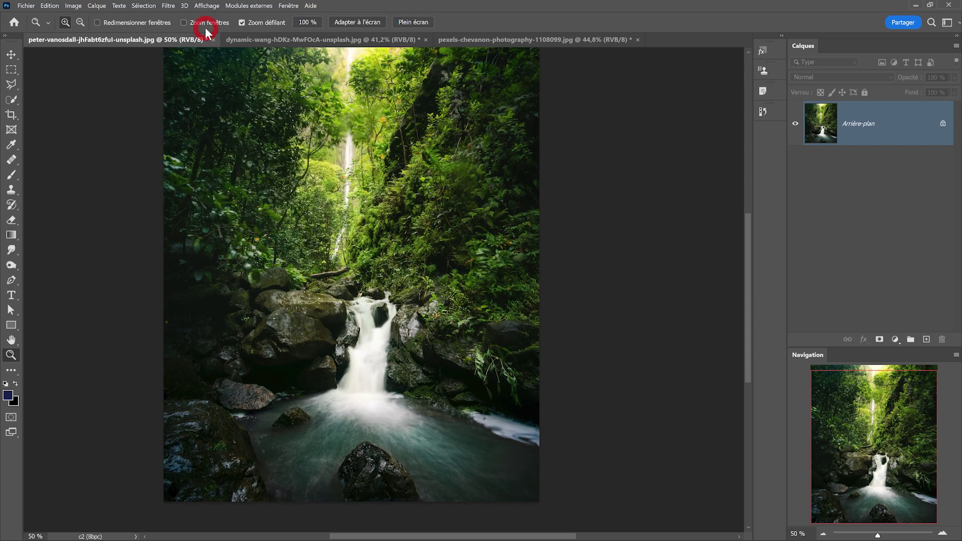
- Create a Color Range selection of the shadows (Tons foncés) with tolerance 30% and range 0
{"action": "left_click", "coordinate": [145, 6]}
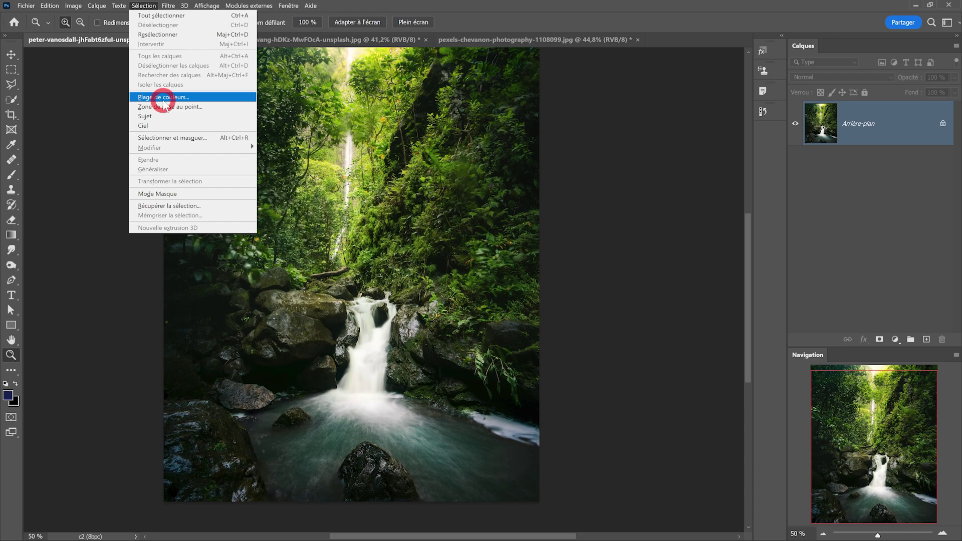
{"action": "left_click", "coordinate": [163, 97]}
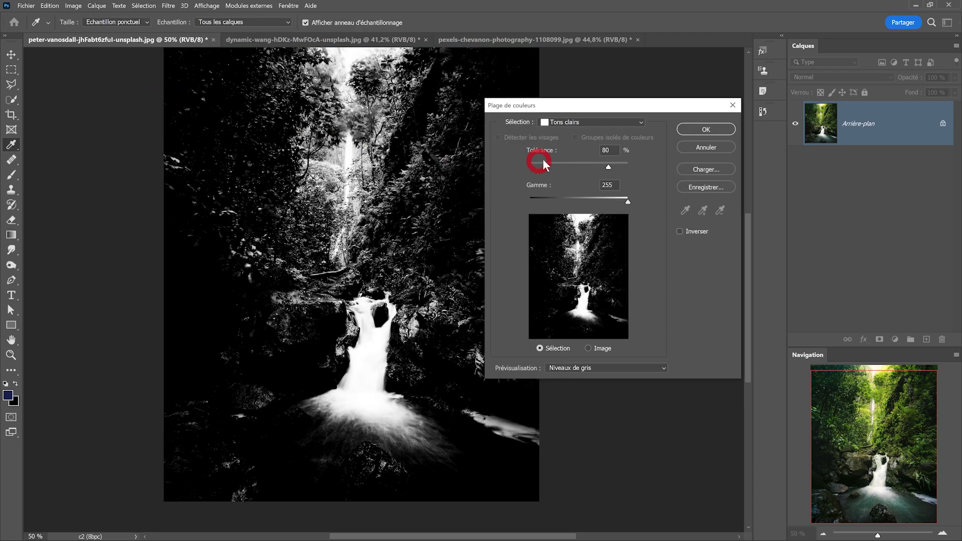
{"action": "left_click", "coordinate": [572, 123]}
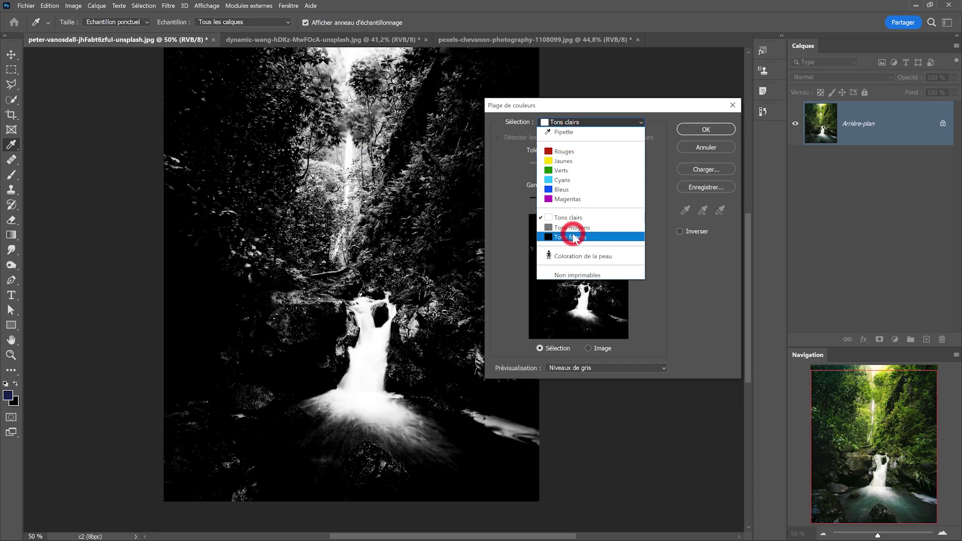
{"action": "left_click", "coordinate": [574, 237]}
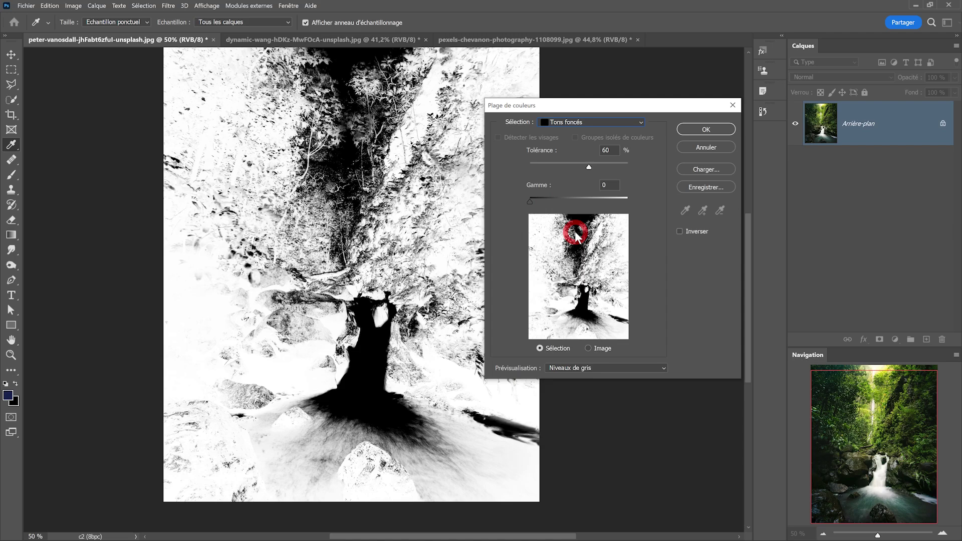
{"action": "left_click", "coordinate": [529, 201]}
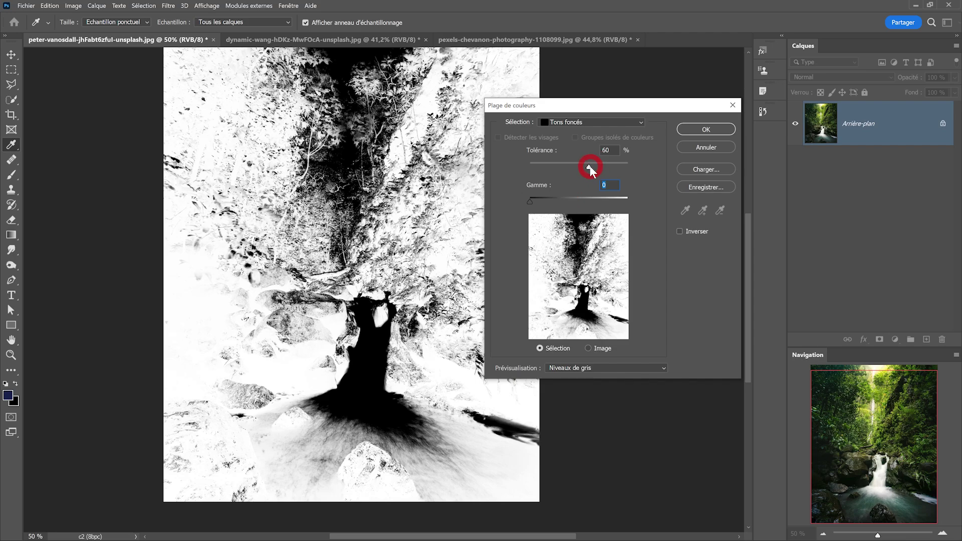
{"action": "left_click_drag", "start_coordinate": [590, 166], "coordinate": [558, 163]}
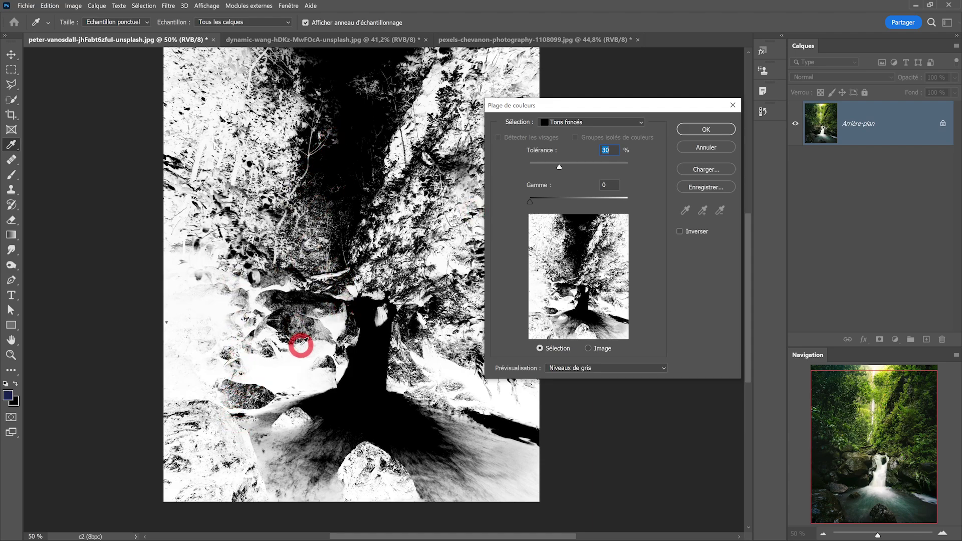
{"action": "left_click", "coordinate": [696, 129]}
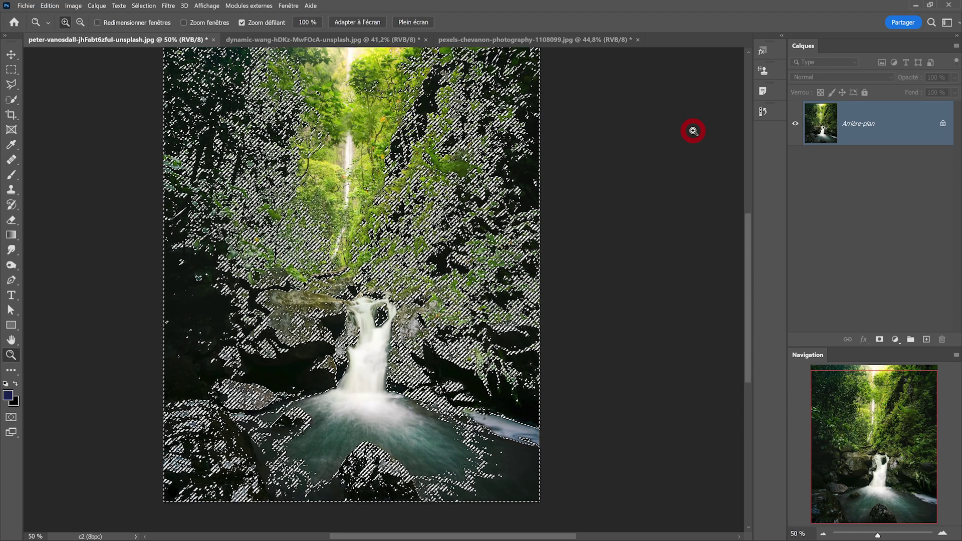
- Save the shadow selection as a new channel and deselect
{"action": "left_click", "coordinate": [144, 6]}
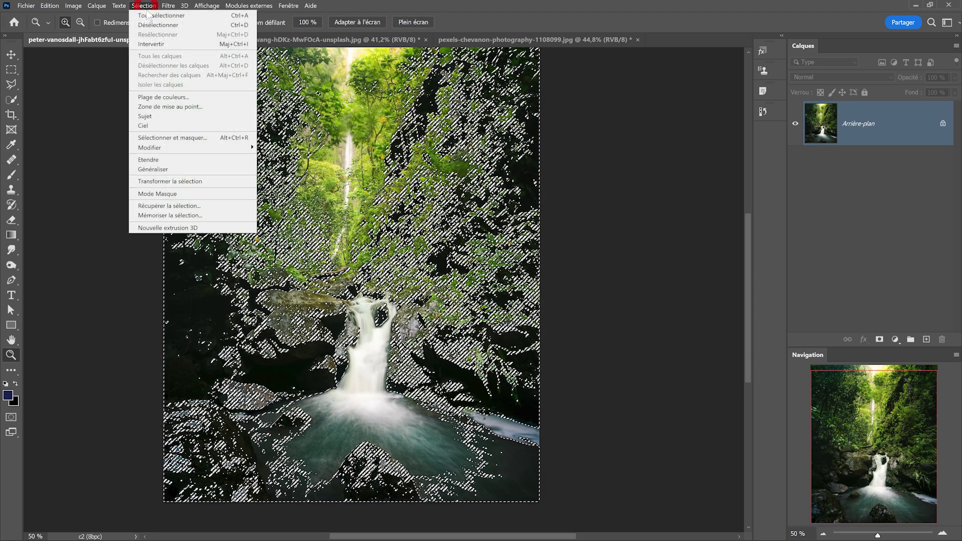
{"action": "left_click", "coordinate": [172, 216]}
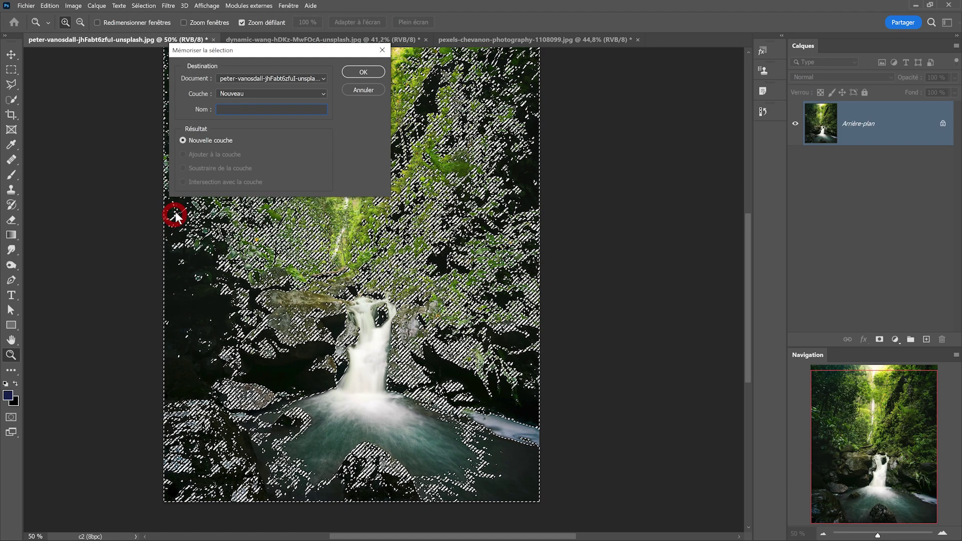
{"action": "left_click", "coordinate": [364, 72]}
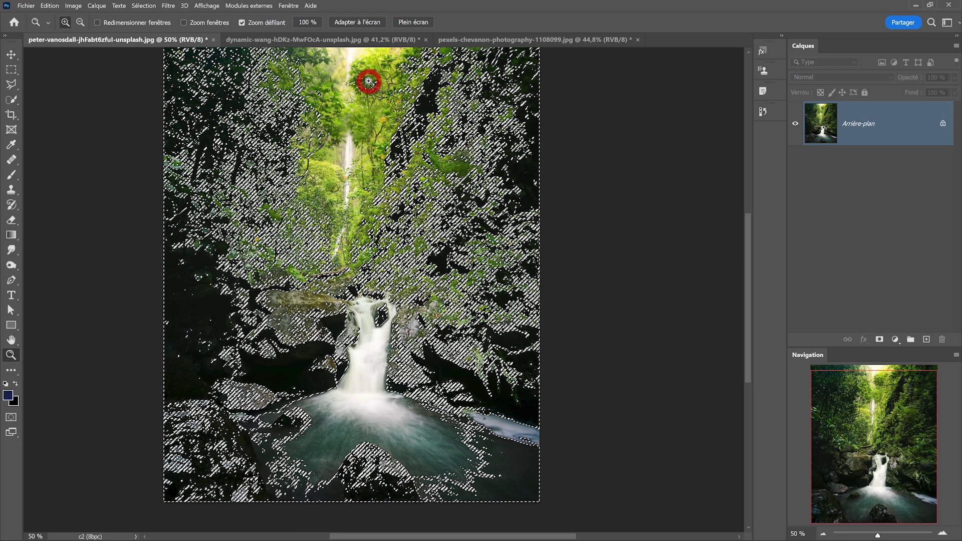
{"action": "key", "text": "ctrl+d"}
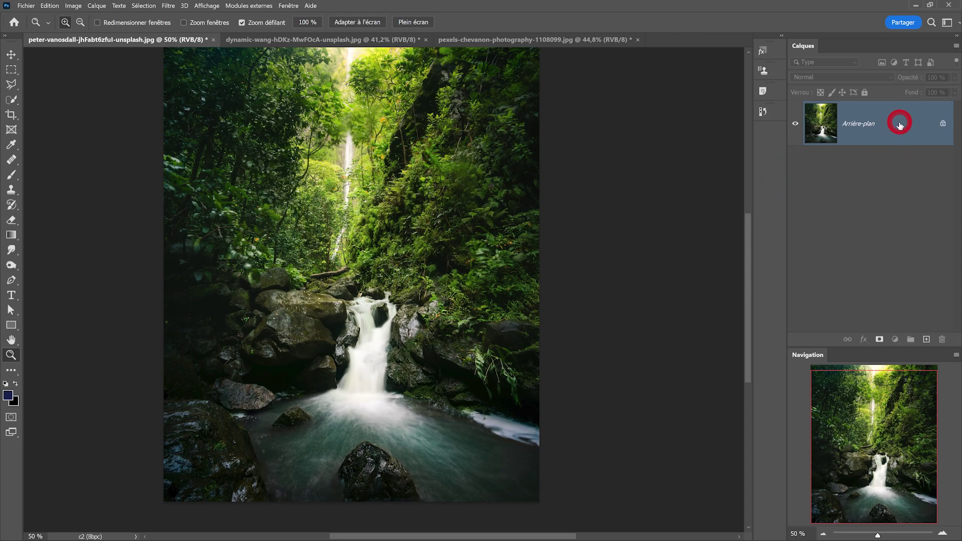
- Duplicate the Arrière-plan layer of the waterfall photo and rename the copy "B"
{"action": "left_click_drag", "start_coordinate": [897, 126], "coordinate": [927, 338]}
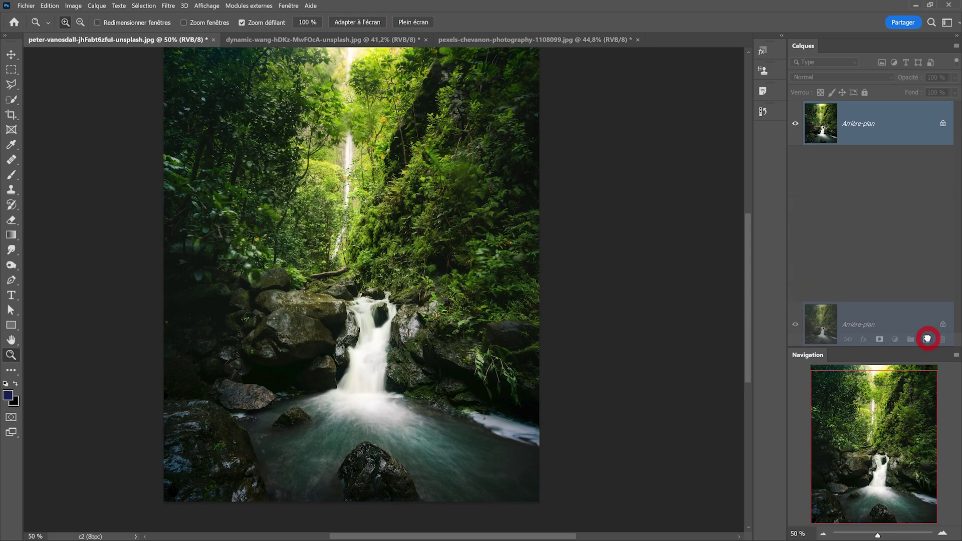
{"action": "left_click_drag", "start_coordinate": [927, 338], "coordinate": [927, 338]}
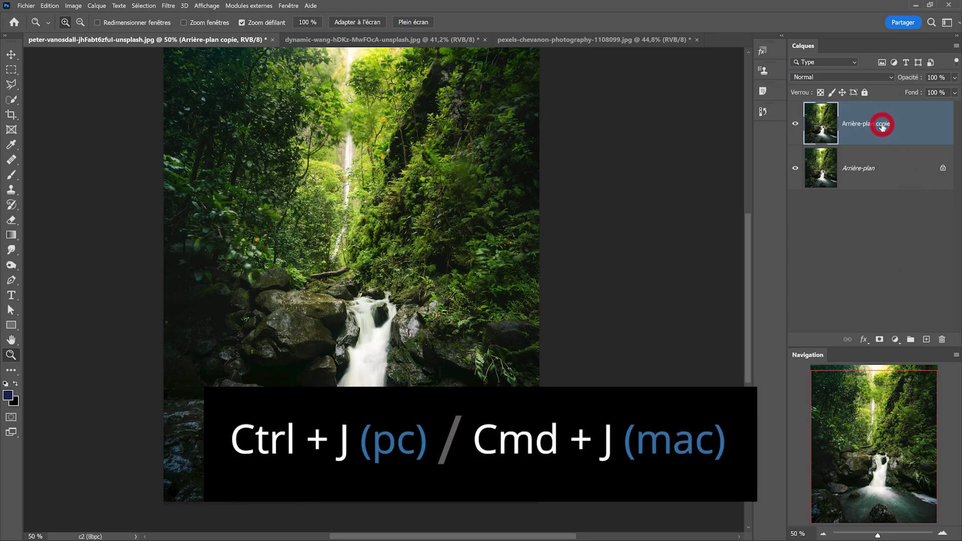
{"action": "type", "text": "B"}
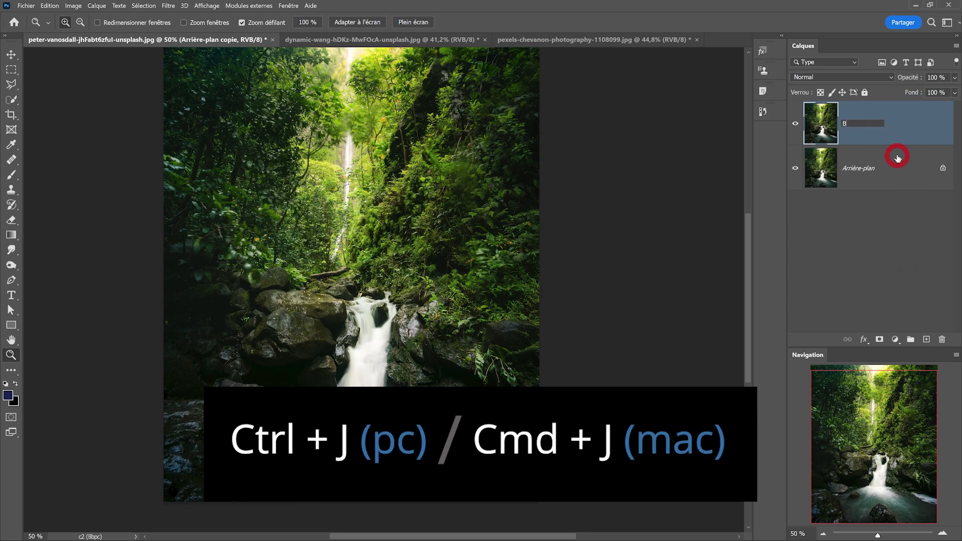
{"action": "left_click", "coordinate": [912, 161]}
{"action": "left_click", "coordinate": [910, 130]}
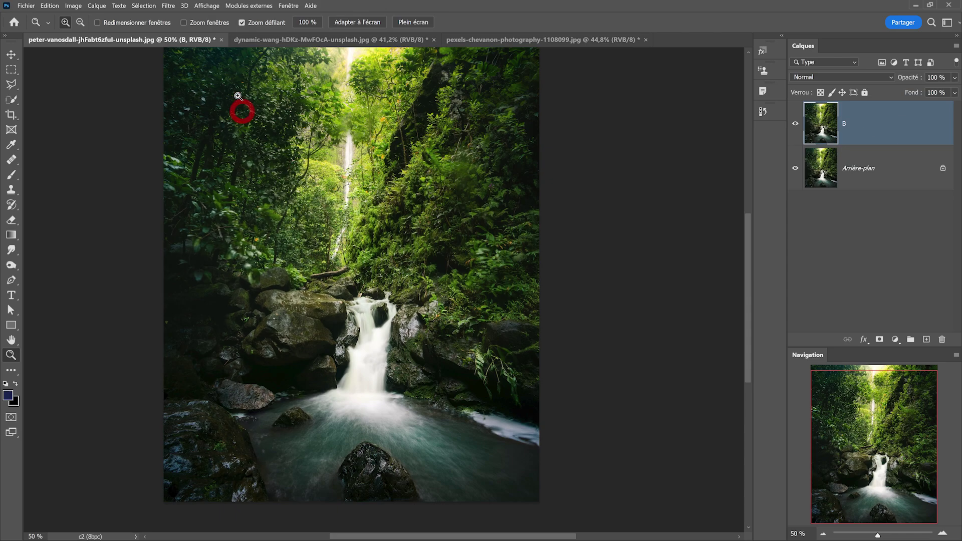
- Convert layer B to a smart object for smart filters
{"action": "left_click", "coordinate": [168, 5]}
{"action": "left_click", "coordinate": [179, 29]}
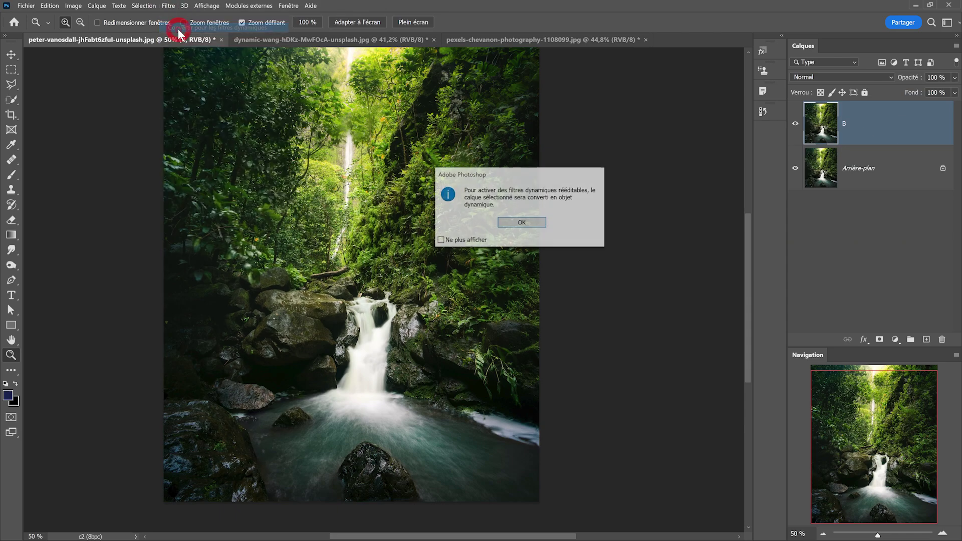
{"action": "left_click", "coordinate": [518, 223]}
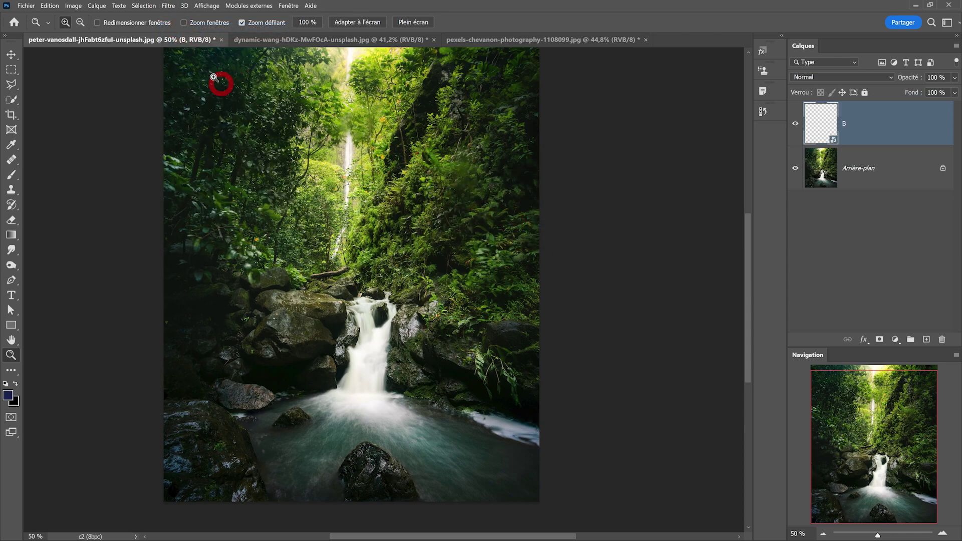
- Apply a Gaussian Blur (Flou gaussien) with a radius of 34,6 pixels to layer B
{"action": "left_click", "coordinate": [169, 6]}
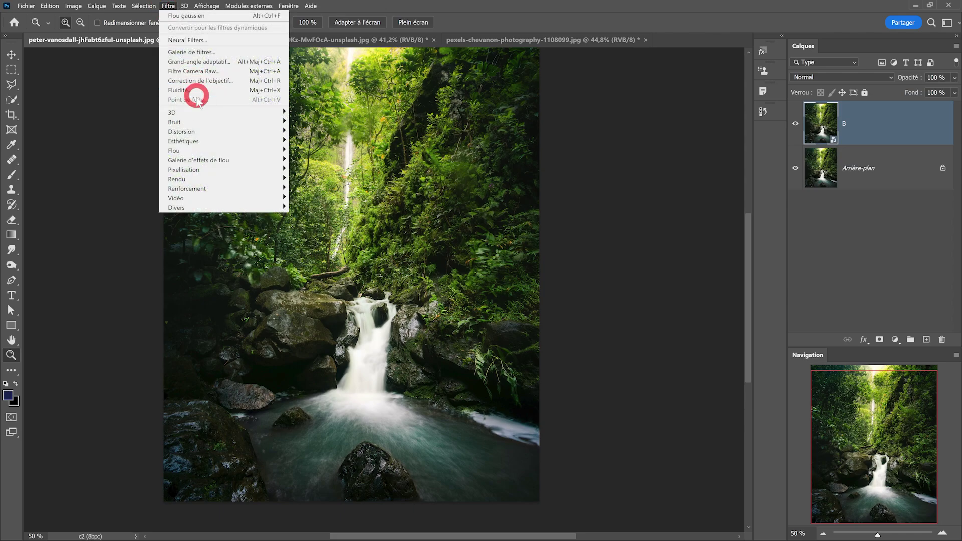
{"action": "mouse_move", "coordinate": [194, 149]}
{"action": "left_click", "coordinate": [323, 198]}
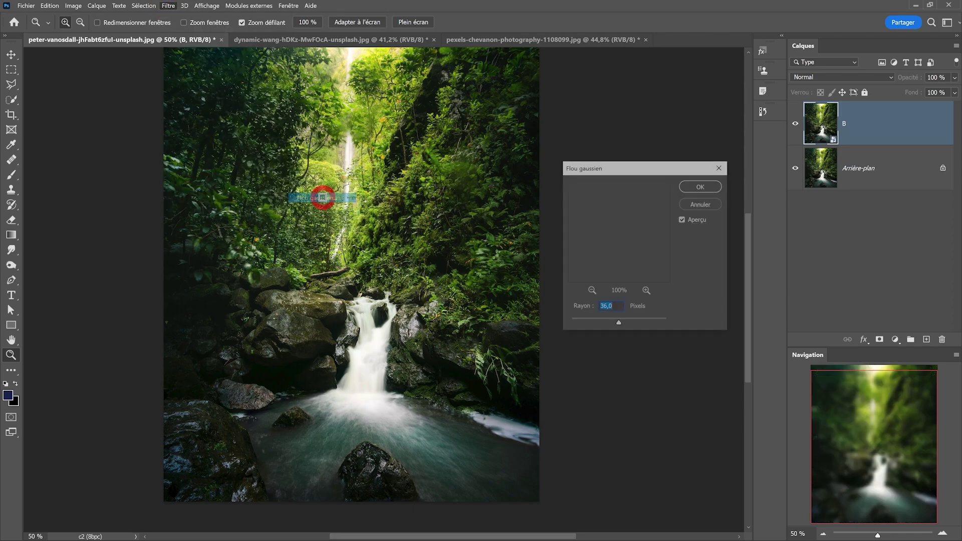
{"action": "double_click", "coordinate": [605, 307]}
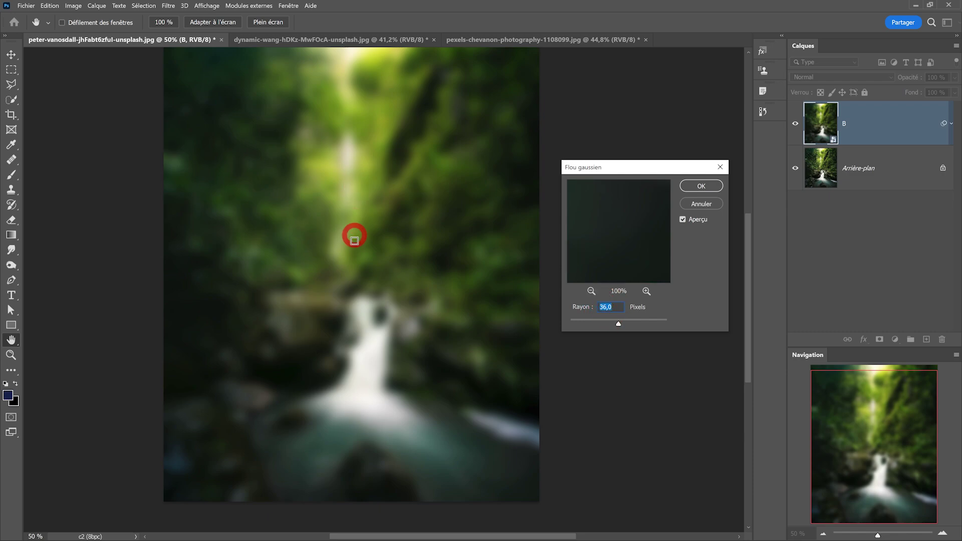
{"action": "left_click", "coordinate": [591, 291]}
{"action": "left_click", "coordinate": [400, 198]}
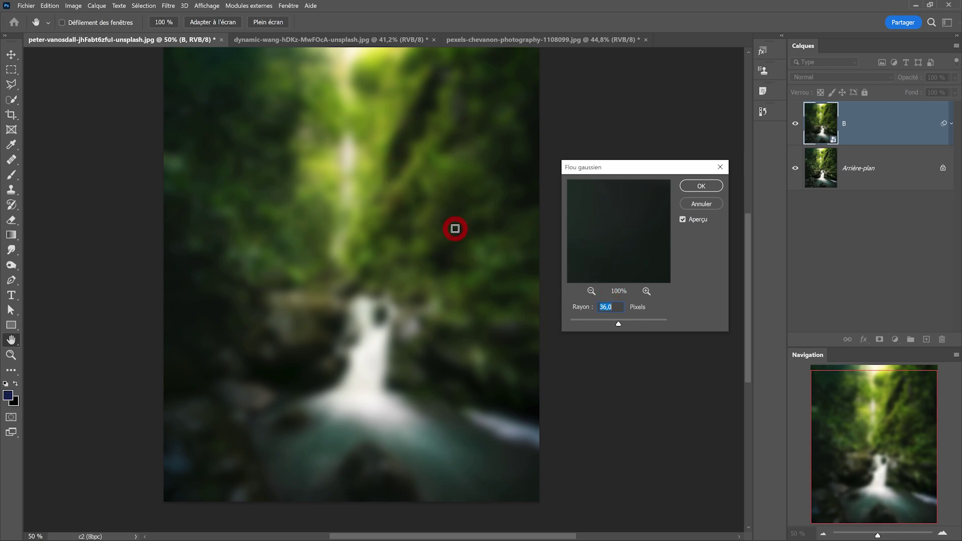
{"action": "left_click", "coordinate": [623, 322]}
{"action": "left_click_drag", "start_coordinate": [616, 322], "coordinate": [616, 314]}
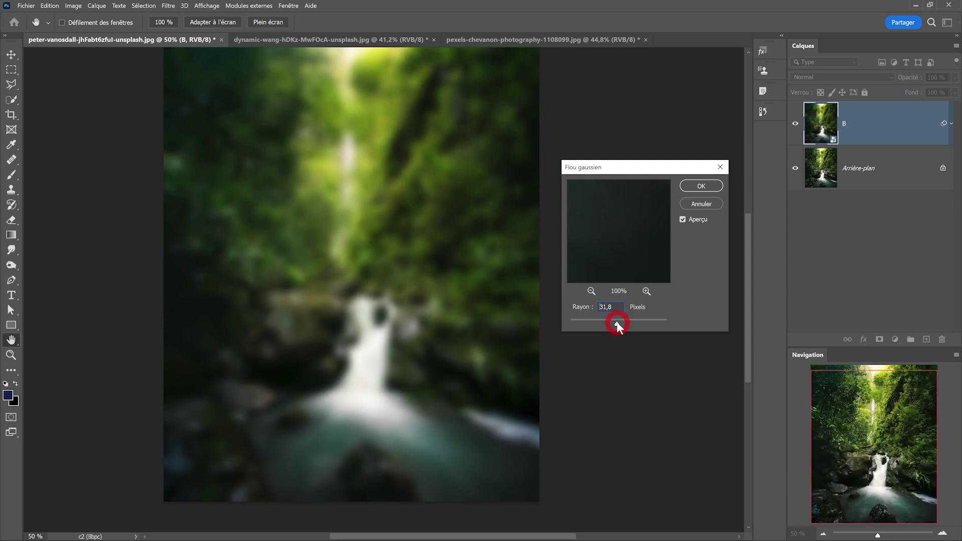
{"action": "left_click", "coordinate": [617, 323]}
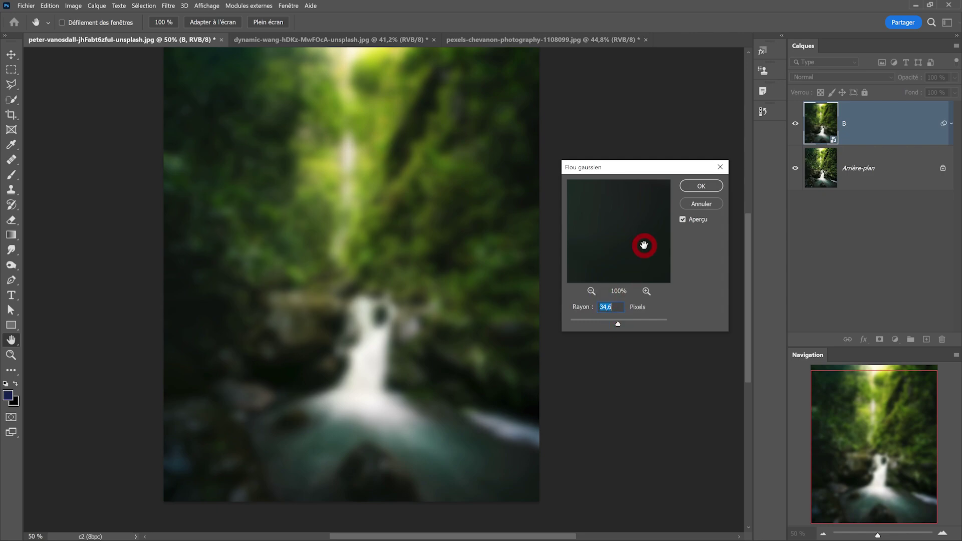
{"action": "left_click", "coordinate": [699, 186]}
{"action": "key", "text": "z"}
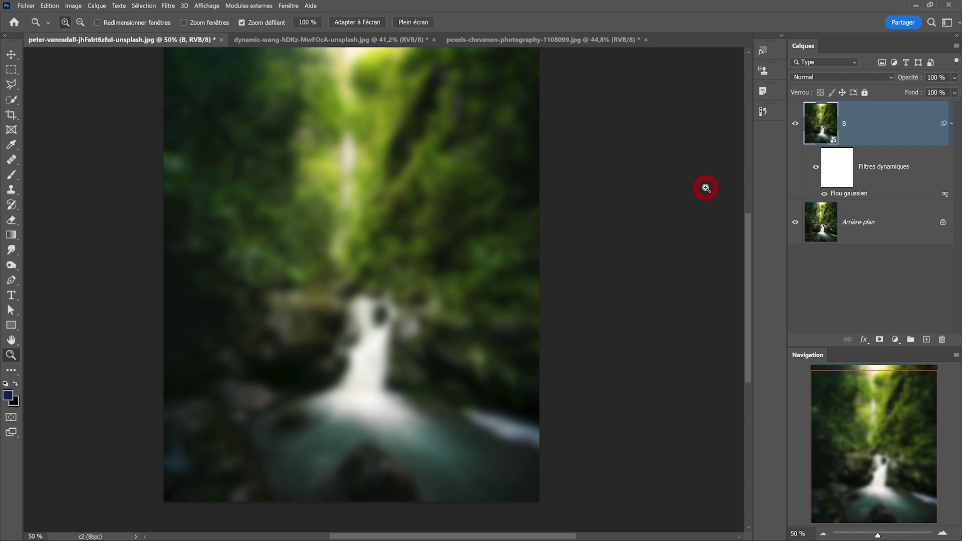
- Review the Flou gaussien smart filter's settings without changing them, and set layer B's blend mode to Superposition
{"action": "double_click", "coordinate": [852, 195]}
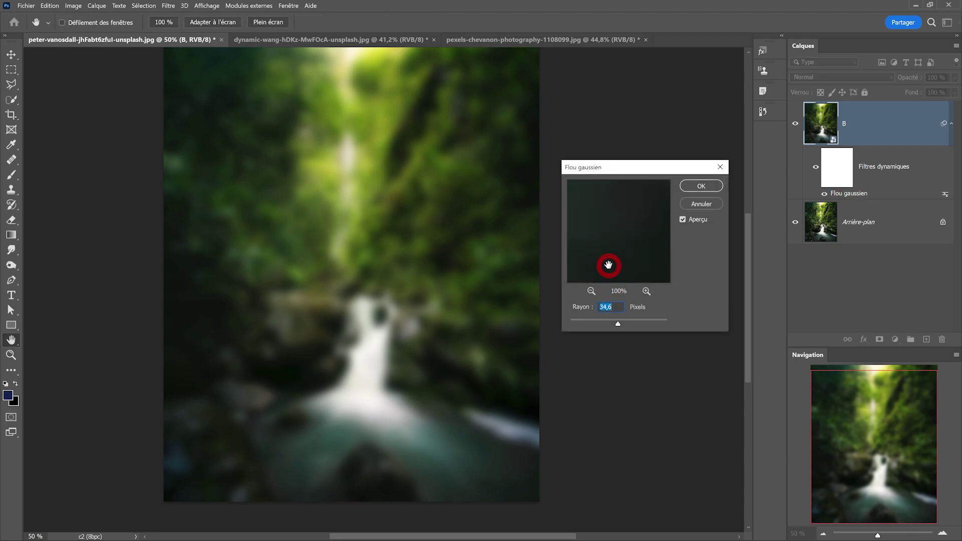
{"action": "left_click", "coordinate": [693, 202]}
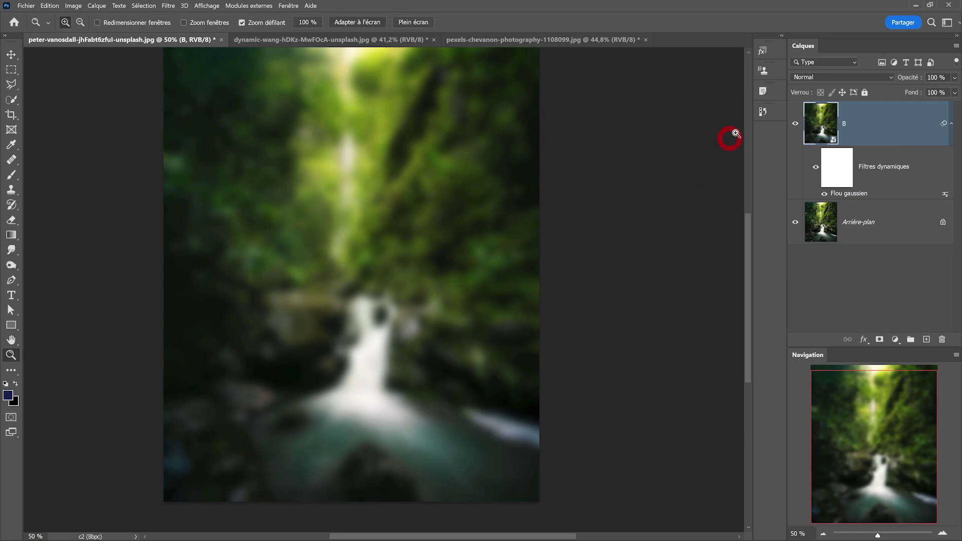
{"action": "left_click", "coordinate": [825, 76]}
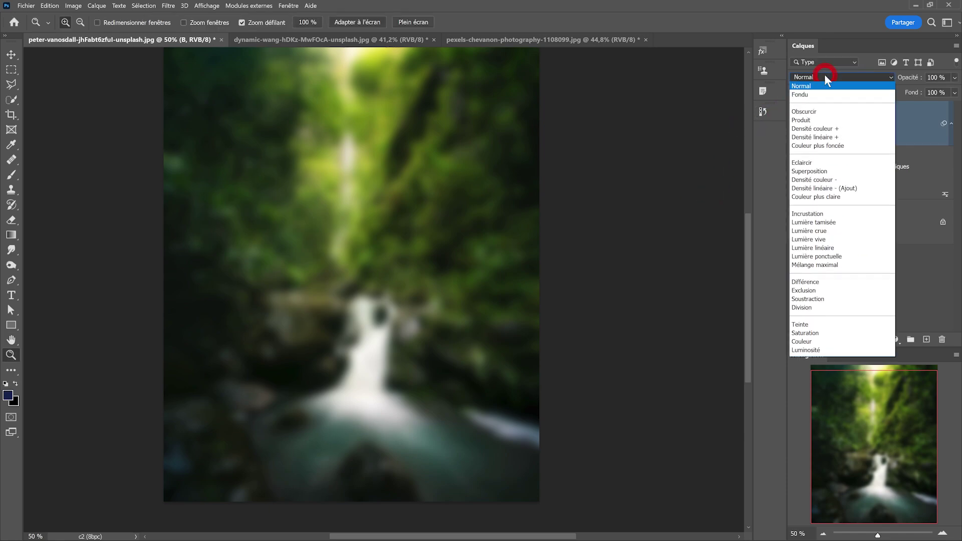
{"action": "left_click", "coordinate": [827, 172]}
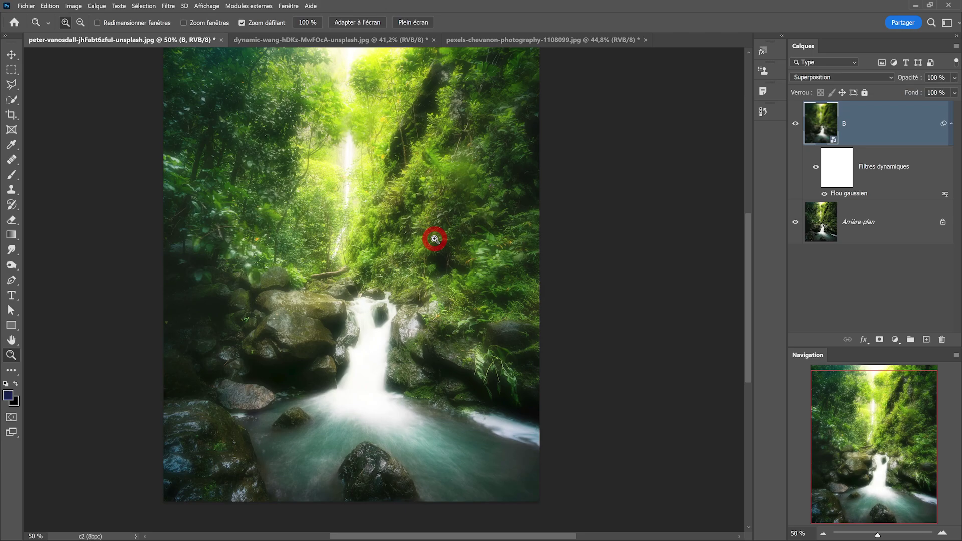
{"action": "double_click", "coordinate": [871, 125]}
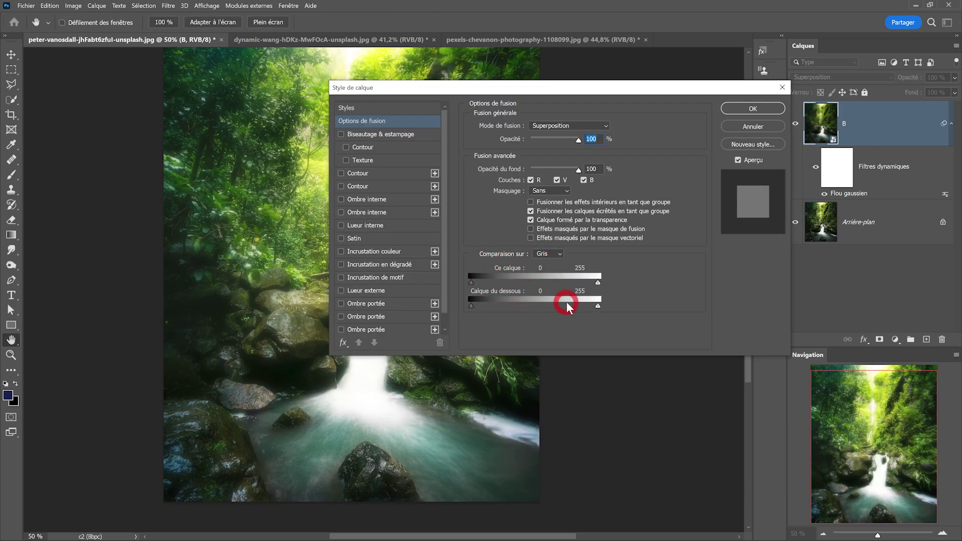
{"action": "left_click_drag", "start_coordinate": [471, 306], "coordinate": [440, 312]}
{"action": "left_click_drag", "start_coordinate": [526, 84], "coordinate": [677, 90]}
{"action": "left_click_drag", "start_coordinate": [668, 312], "coordinate": [589, 308]}
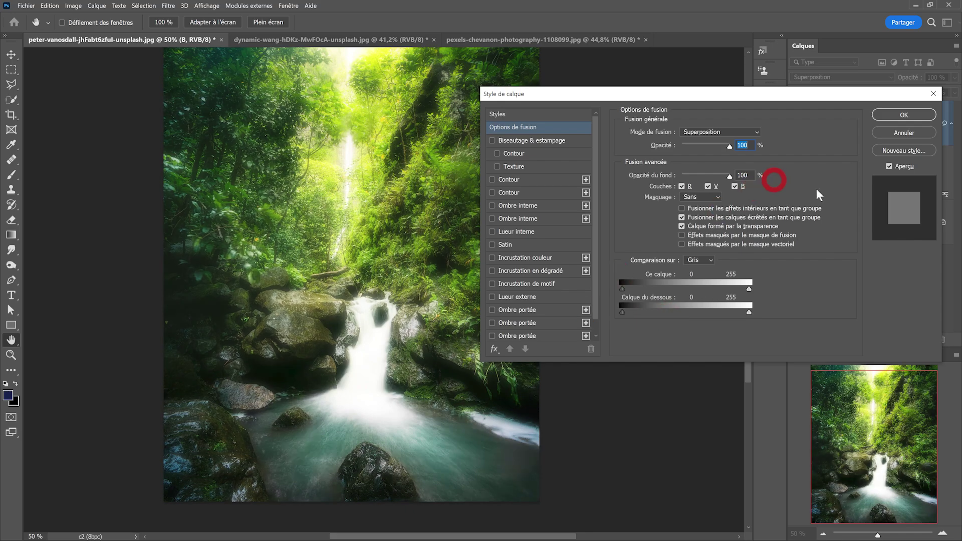
{"action": "left_click", "coordinate": [902, 133]}
{"action": "key", "text": "z"}
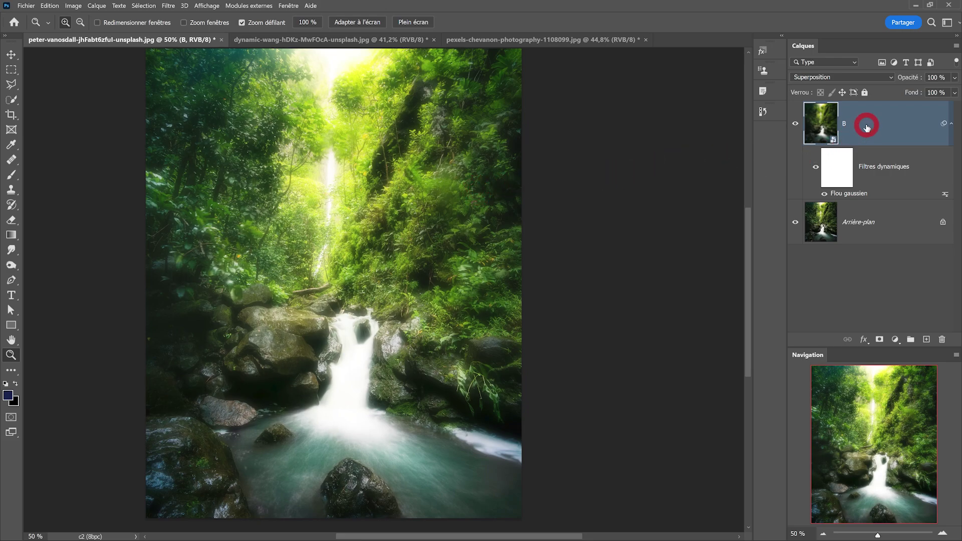
- Load the saved highlight selection "b" as a new selection and turn it into a layer mask on layer B
{"action": "left_click", "coordinate": [144, 5]}
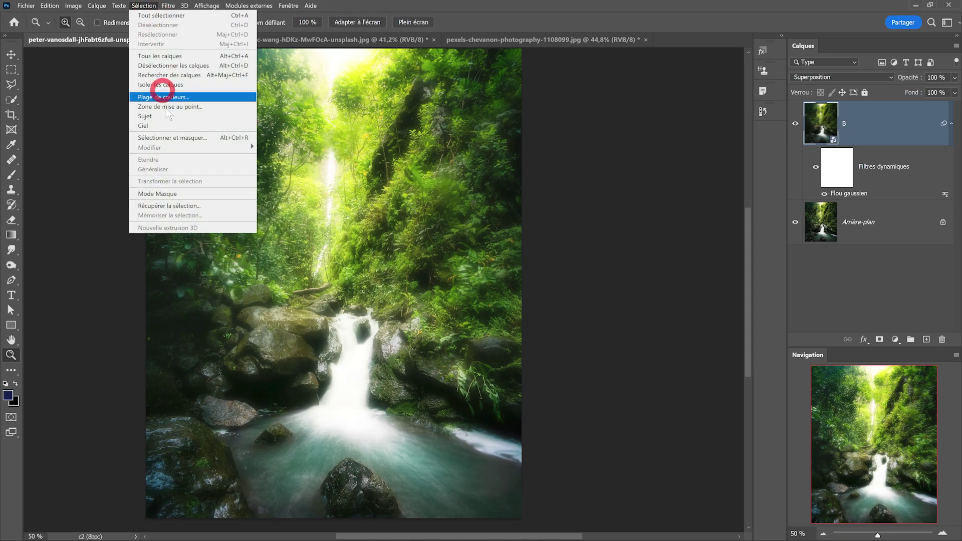
{"action": "left_click", "coordinate": [171, 206]}
{"action": "left_click", "coordinate": [247, 186]}
{"action": "left_click", "coordinate": [242, 89]}
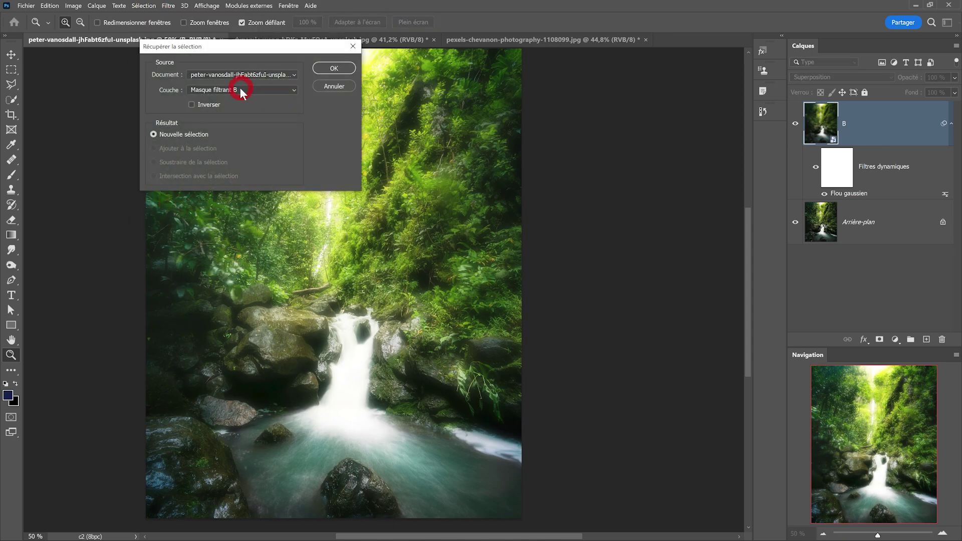
{"action": "left_click", "coordinate": [225, 141]}
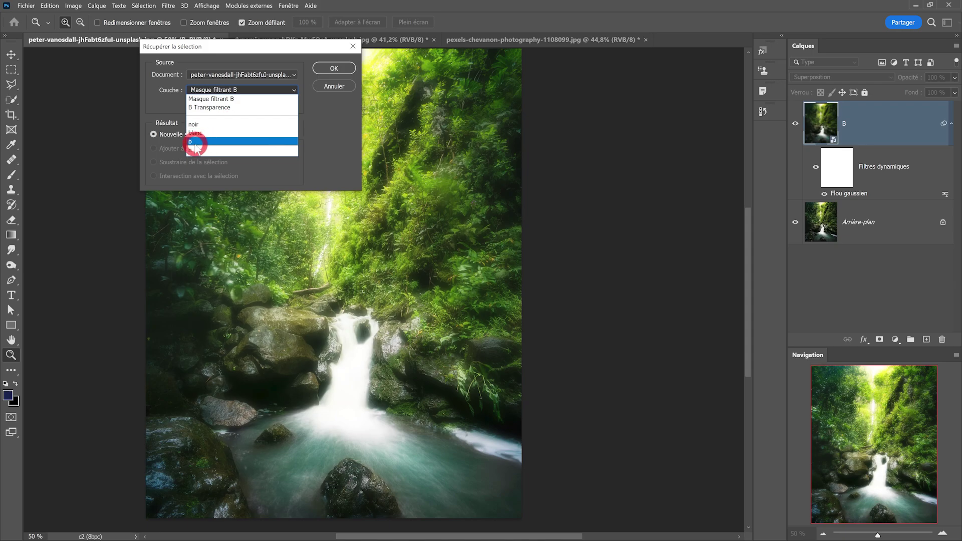
{"action": "left_click", "coordinate": [220, 144]}
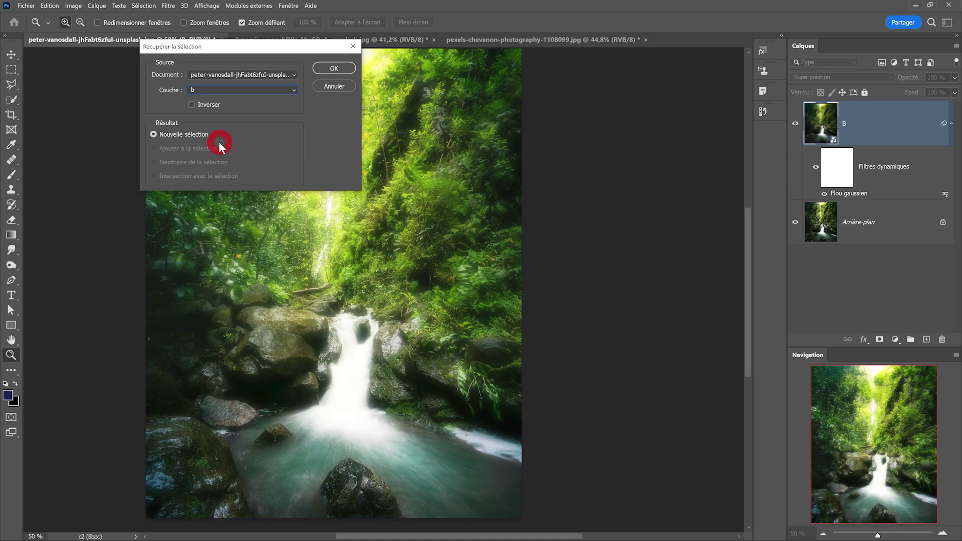
{"action": "left_click", "coordinate": [331, 74]}
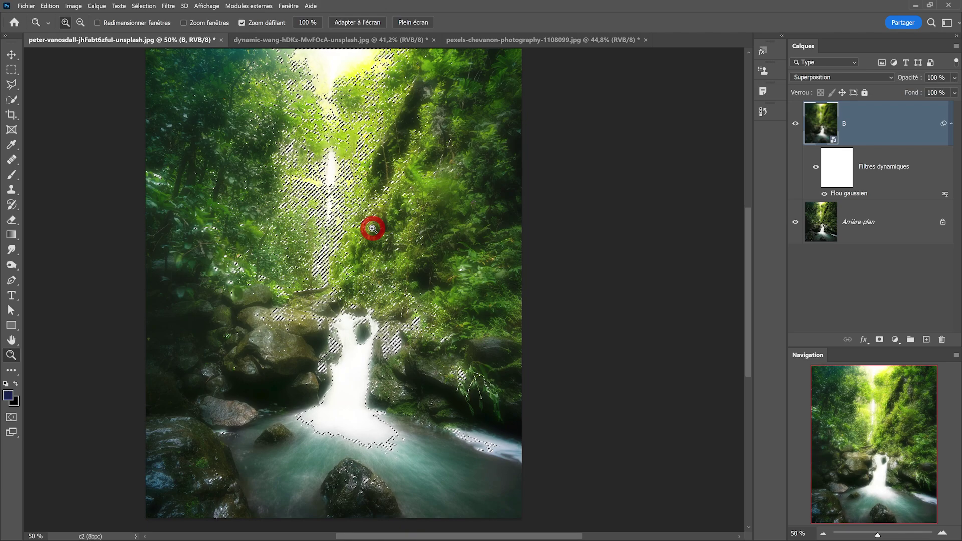
{"action": "left_click", "coordinate": [880, 341]}
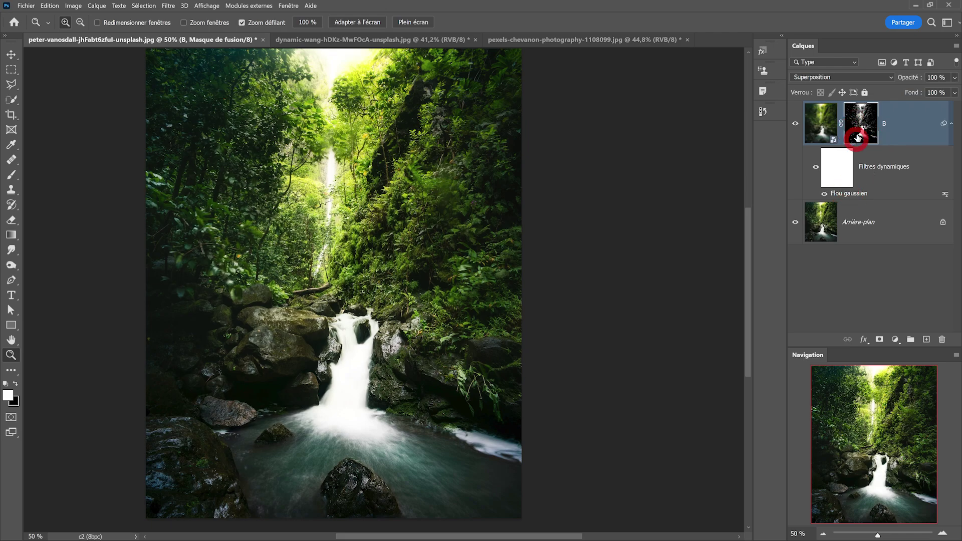
- Inspect layer B's mask on its own in black and white and return to the normal image view
{"action": "left_click", "coordinate": [859, 124], "text": "alt"}
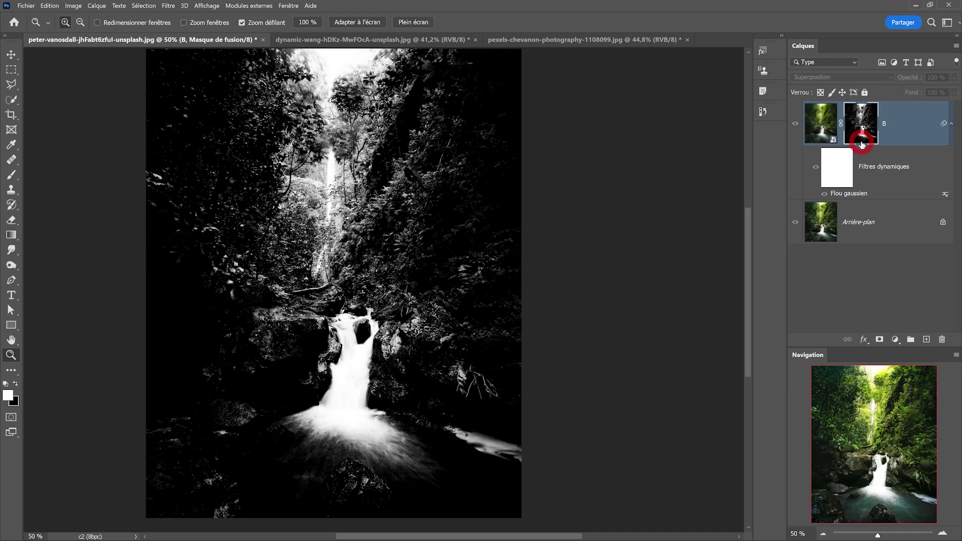
{"action": "left_click", "coordinate": [861, 127], "text": "alt"}
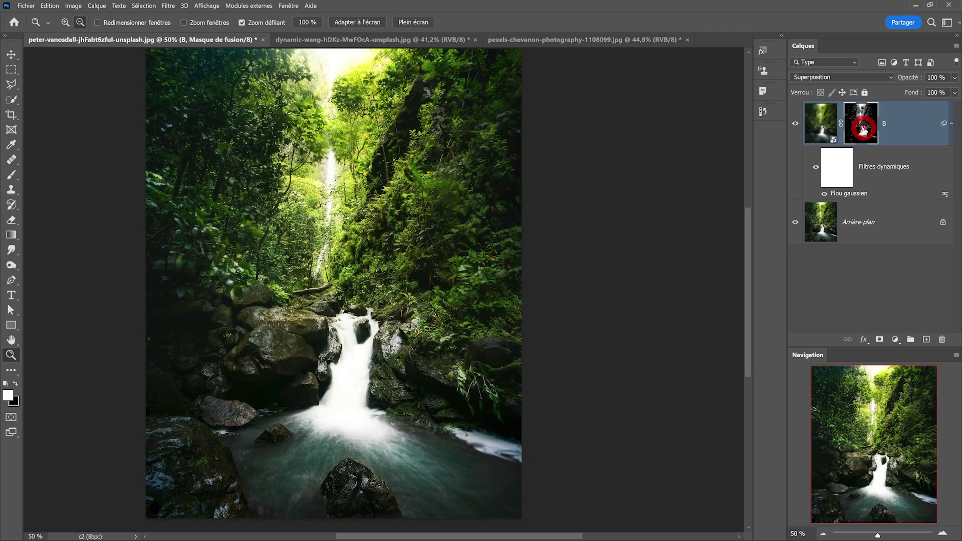
{"action": "left_click", "coordinate": [863, 129], "text": "alt"}
{"action": "left_click", "coordinate": [862, 129], "text": "alt"}
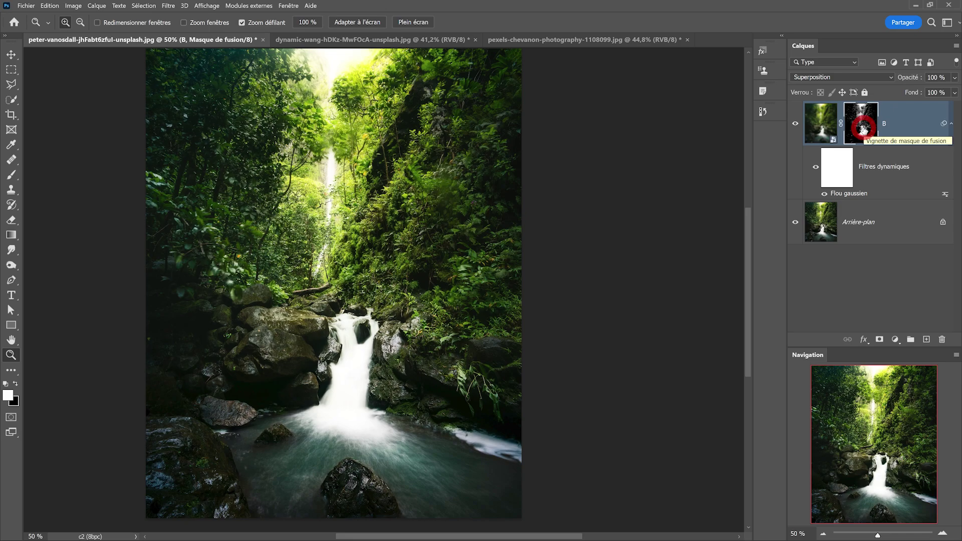
- Compare the whole photo with and without layer B by toggling the layer's visibility, leaving it visible
{"action": "left_click", "coordinate": [795, 124]}
{"action": "left_click", "coordinate": [795, 124]}
{"action": "left_click", "coordinate": [795, 124]}
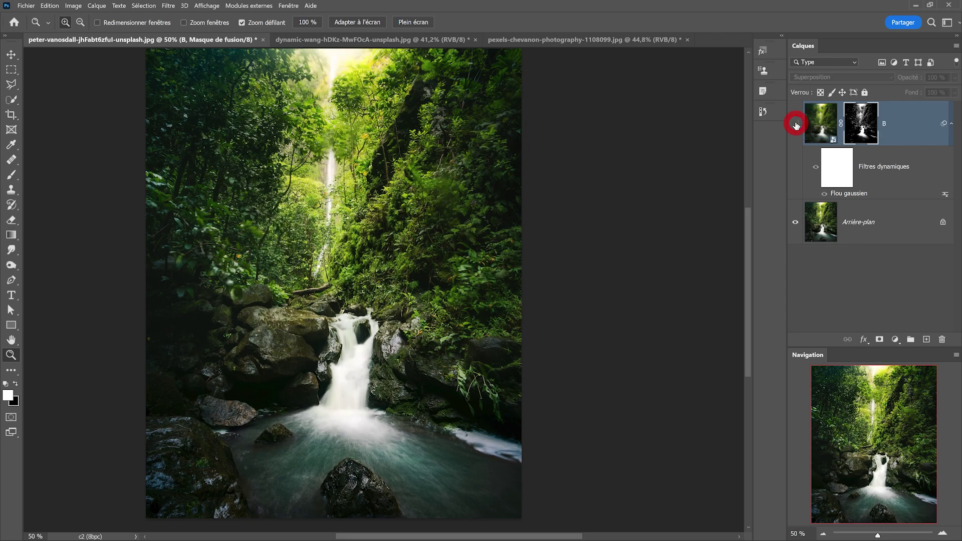
{"action": "left_click", "coordinate": [795, 123]}
{"action": "left_click", "coordinate": [796, 123]}
{"action": "left_click", "coordinate": [795, 123]}
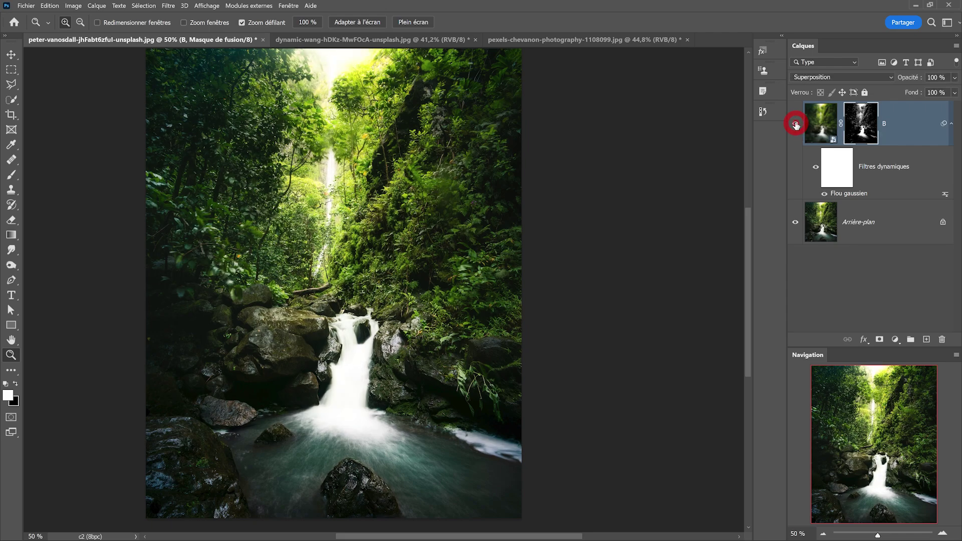
{"action": "left_click", "coordinate": [795, 124]}
{"action": "left_click", "coordinate": [796, 124]}
{"action": "left_click", "coordinate": [795, 124]}
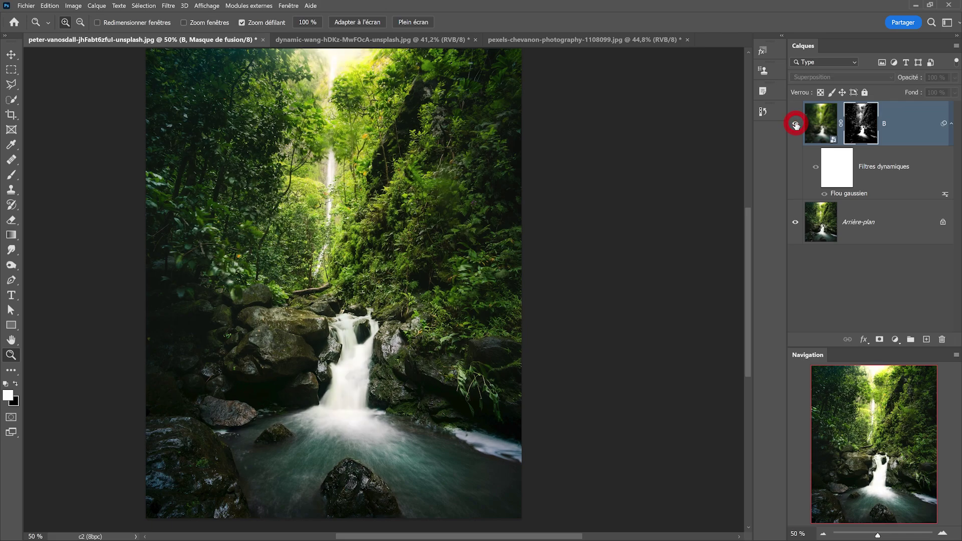
{"action": "left_click", "coordinate": [796, 124]}
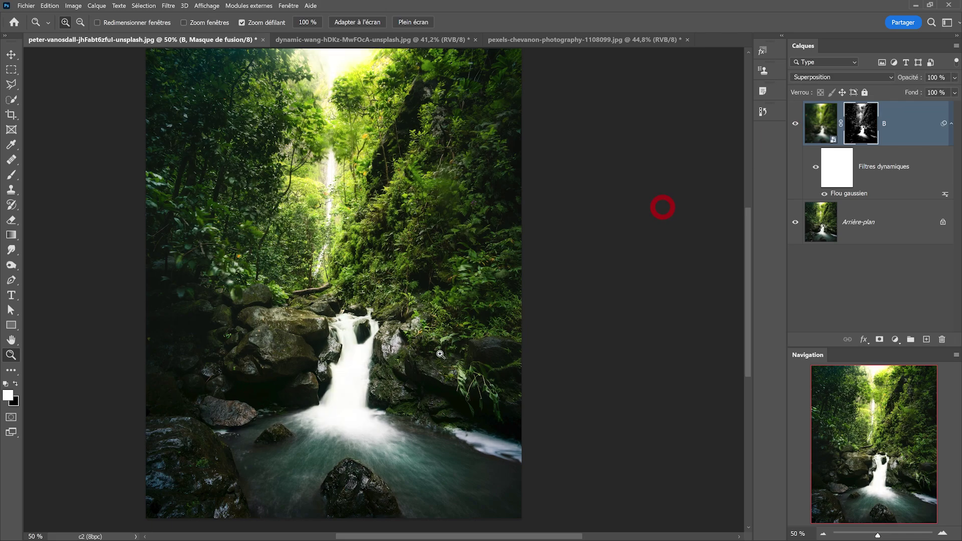
- Examine the waterfall at 100 % with and without layer B to judge the effect on the highlights
{"action": "left_click", "coordinate": [359, 361]}
{"action": "left_click", "coordinate": [359, 361]}
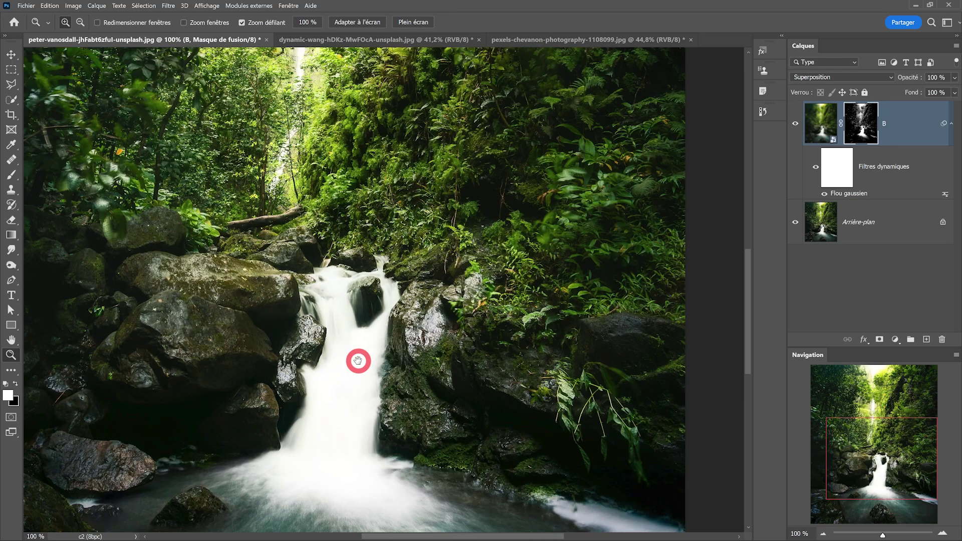
{"action": "left_click_drag", "start_coordinate": [358, 360], "coordinate": [333, 299]}
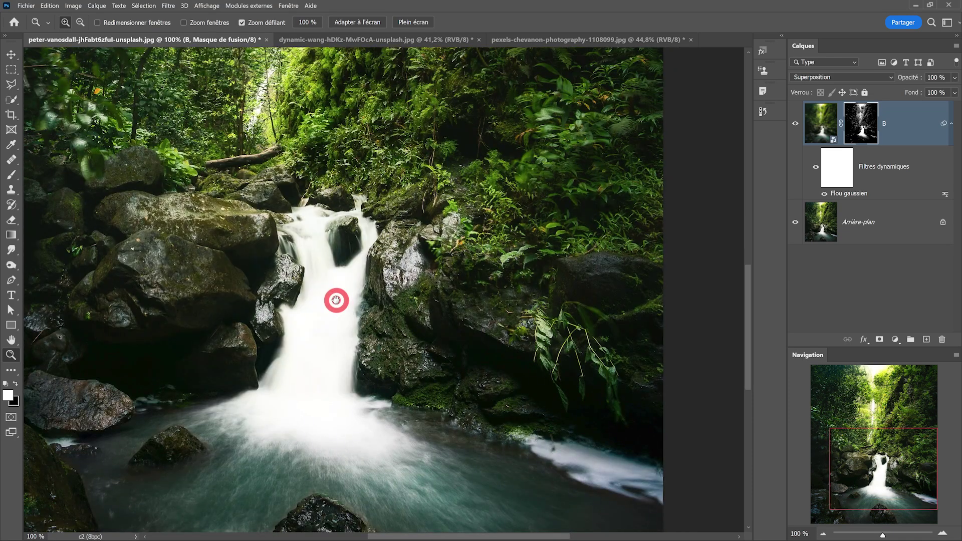
{"action": "left_click", "coordinate": [795, 124]}
{"action": "left_click", "coordinate": [795, 124]}
{"action": "left_click", "coordinate": [794, 123]}
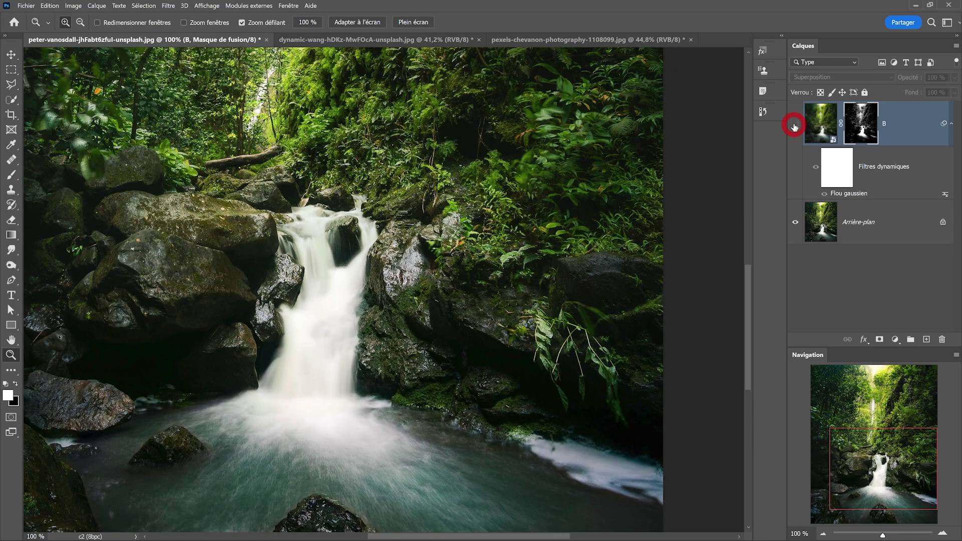
{"action": "left_click", "coordinate": [795, 124]}
{"action": "left_click", "coordinate": [795, 125]}
{"action": "left_click", "coordinate": [794, 126]}
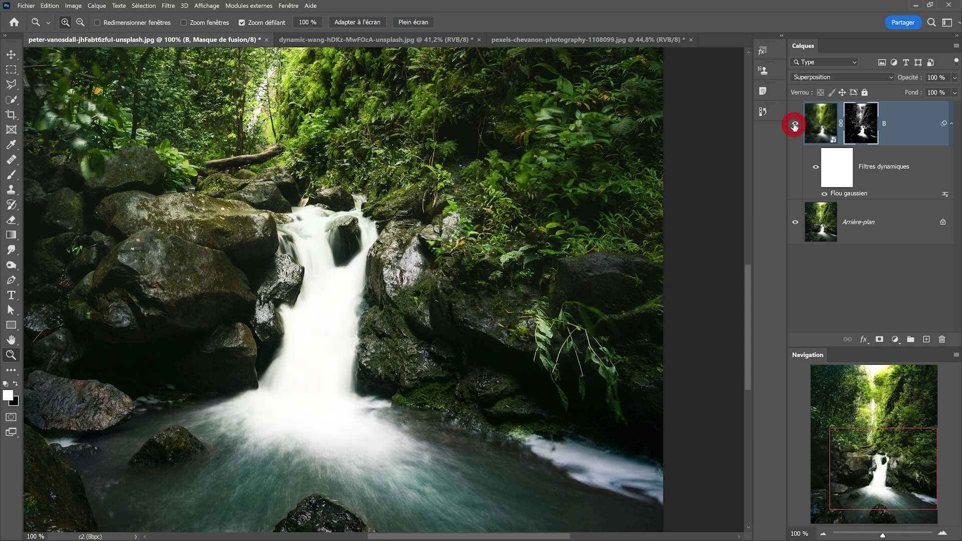
- Open the properties of layer B's mask and set its feather to 45.4 px
{"action": "left_click", "coordinate": [494, 262], "text": "alt"}
{"action": "left_click_drag", "start_coordinate": [494, 262], "coordinate": [437, 300]}
{"action": "left_click", "coordinate": [462, 277], "text": "alt"}
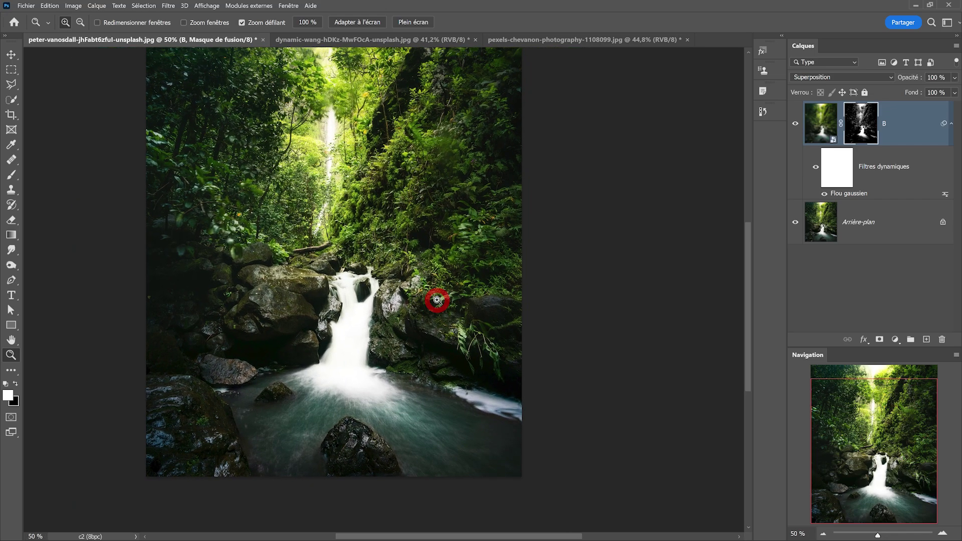
{"action": "left_click", "coordinate": [289, 6]}
{"action": "left_click", "coordinate": [306, 306]}
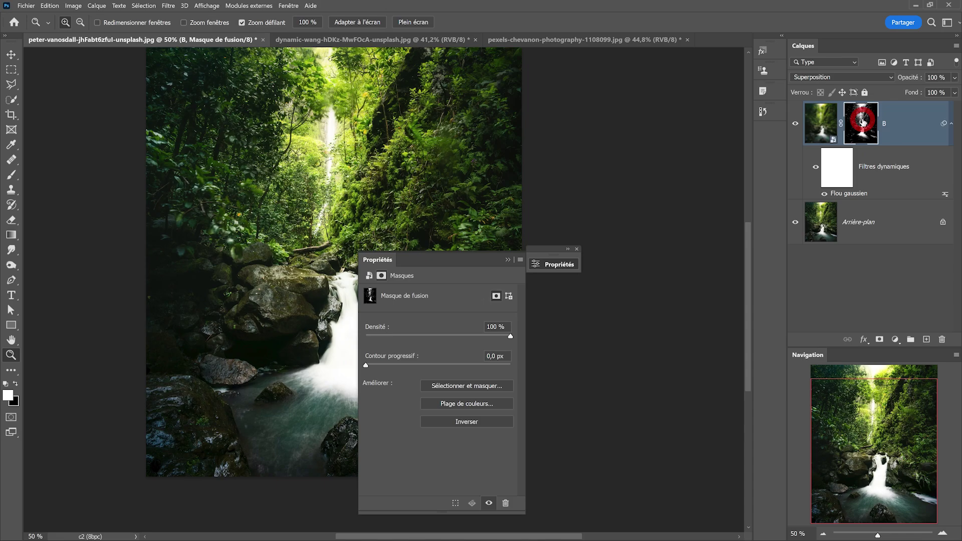
{"action": "left_click_drag", "start_coordinate": [479, 260], "coordinate": [651, 116]}
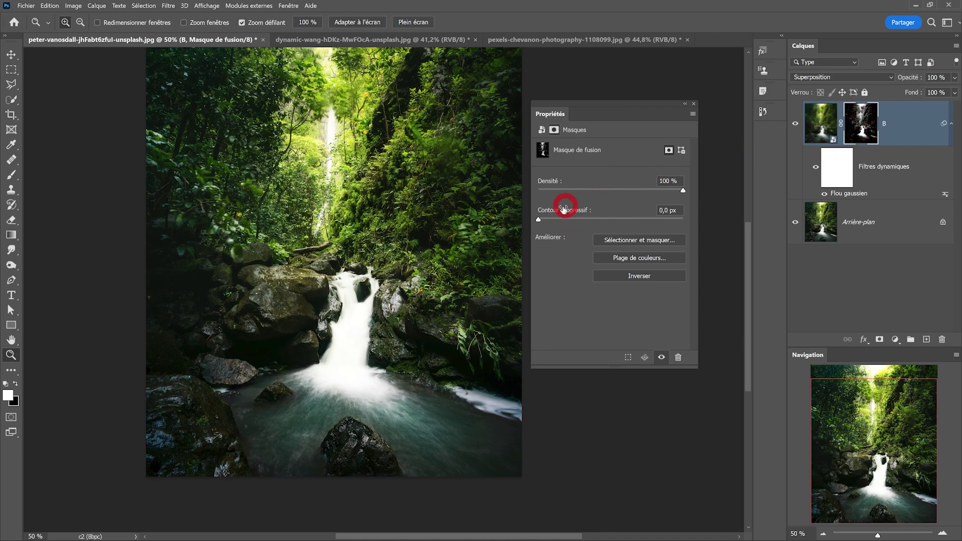
{"action": "left_click_drag", "start_coordinate": [539, 220], "coordinate": [615, 220]}
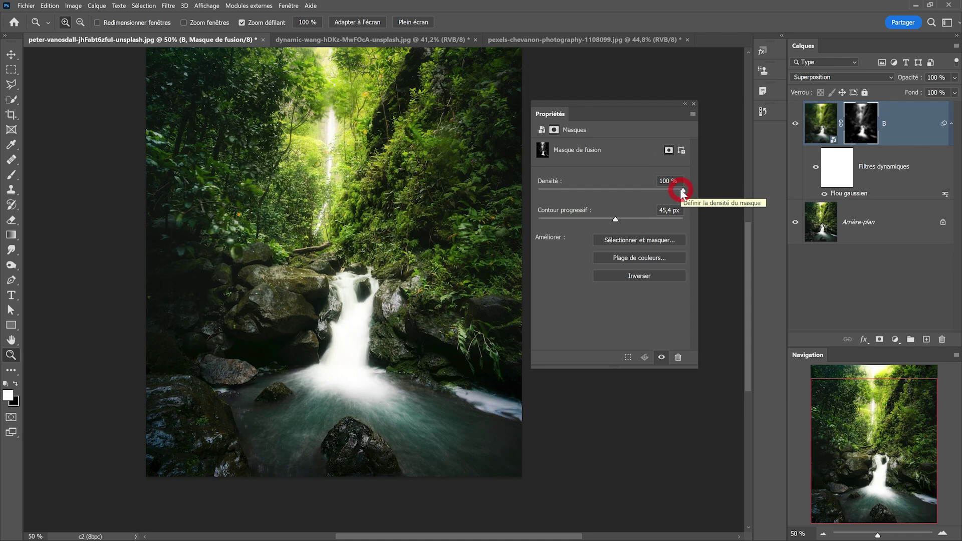
- Try reducing the density of layer B's mask to 0 % and to 50 %
{"action": "left_click_drag", "start_coordinate": [682, 191], "coordinate": [539, 192]}
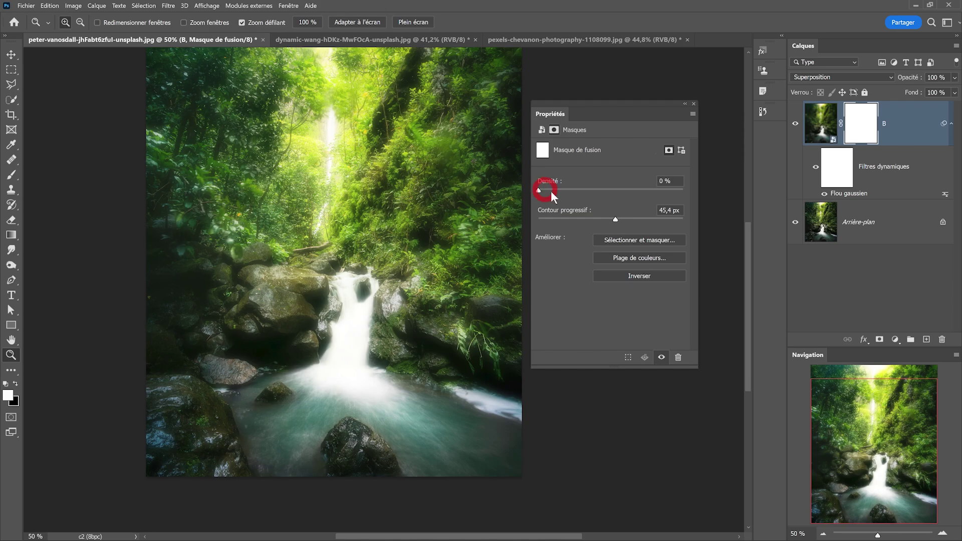
{"action": "left_click", "coordinate": [862, 129]}
{"action": "left_click_drag", "start_coordinate": [538, 190], "coordinate": [612, 193]}
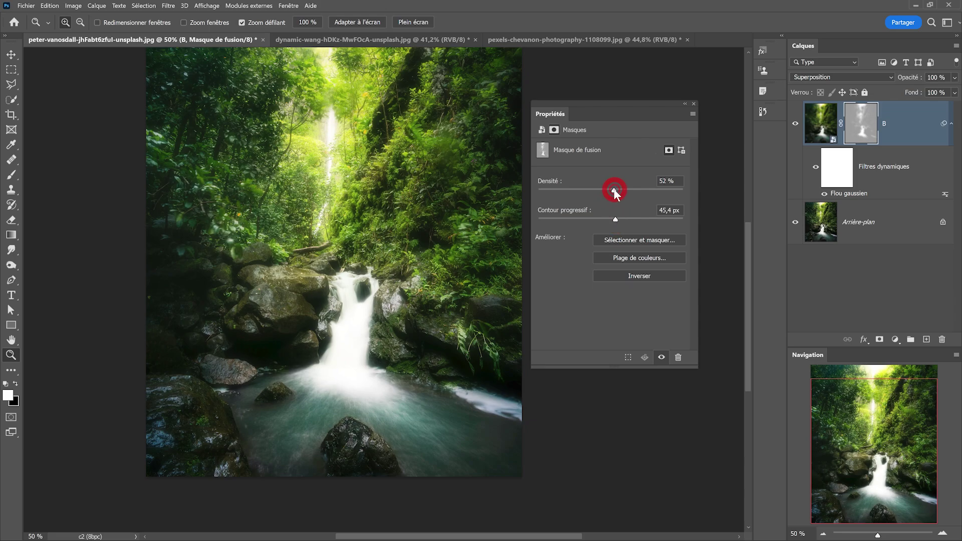
{"action": "left_click_drag", "start_coordinate": [616, 191], "coordinate": [611, 193]}
- Set layer B's mask feather to 55.9 px and its density to about 66 %, and collapse the mask properties
{"action": "left_click_drag", "start_coordinate": [613, 216], "coordinate": [605, 218]}
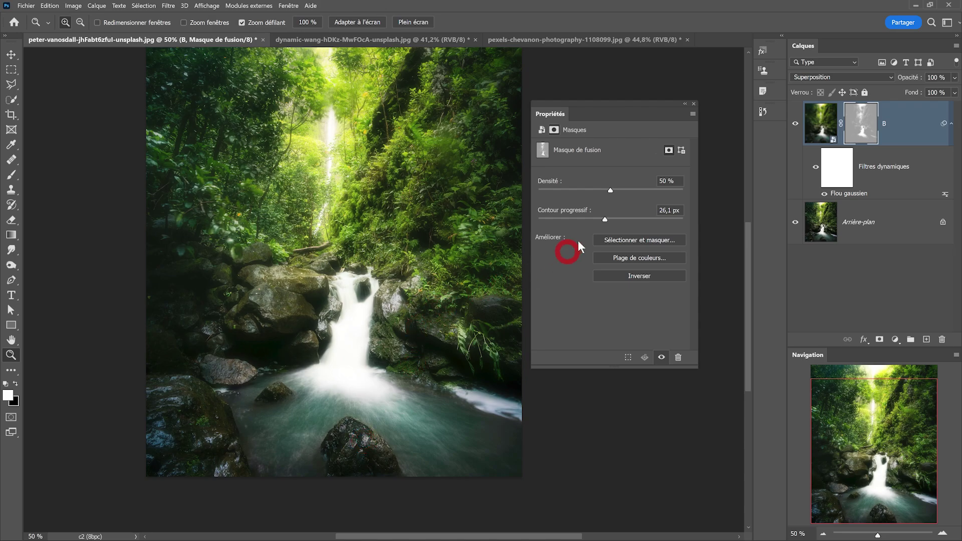
{"action": "left_click_drag", "start_coordinate": [564, 216], "coordinate": [631, 218]}
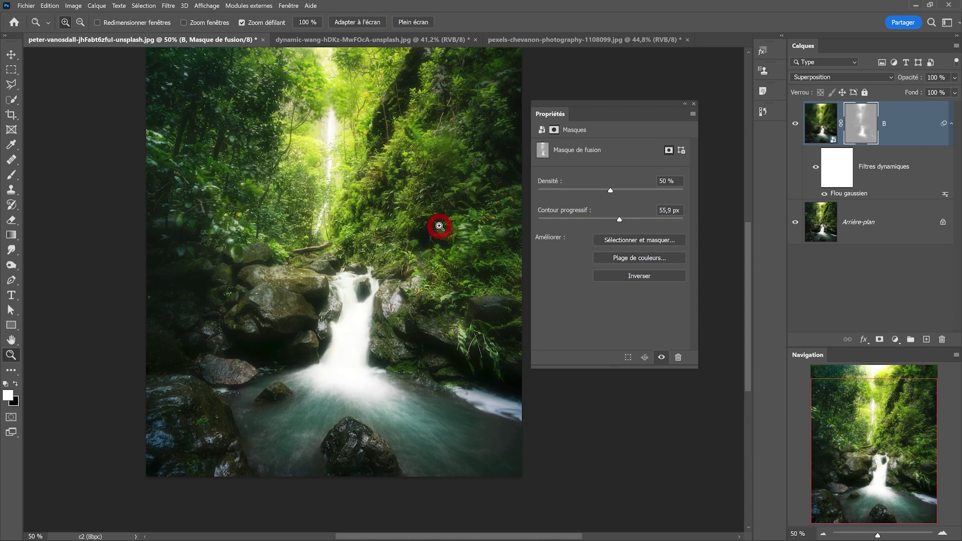
{"action": "left_click_drag", "start_coordinate": [610, 190], "coordinate": [629, 189]}
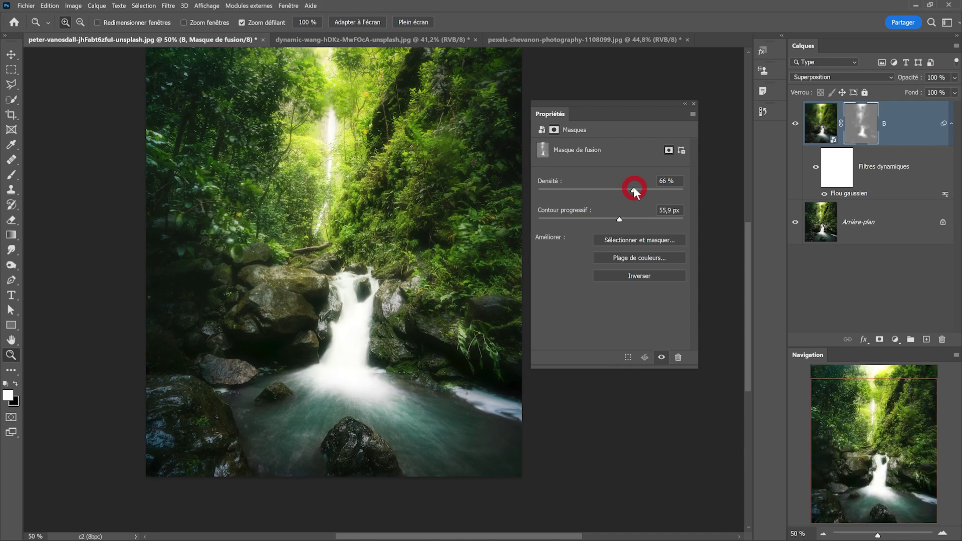
{"action": "left_click", "coordinate": [684, 105]}
- Compare the photo with and without the softened layer B by toggling its visibility, leaving the layer visible
{"action": "left_click", "coordinate": [795, 123]}
{"action": "left_click", "coordinate": [796, 126]}
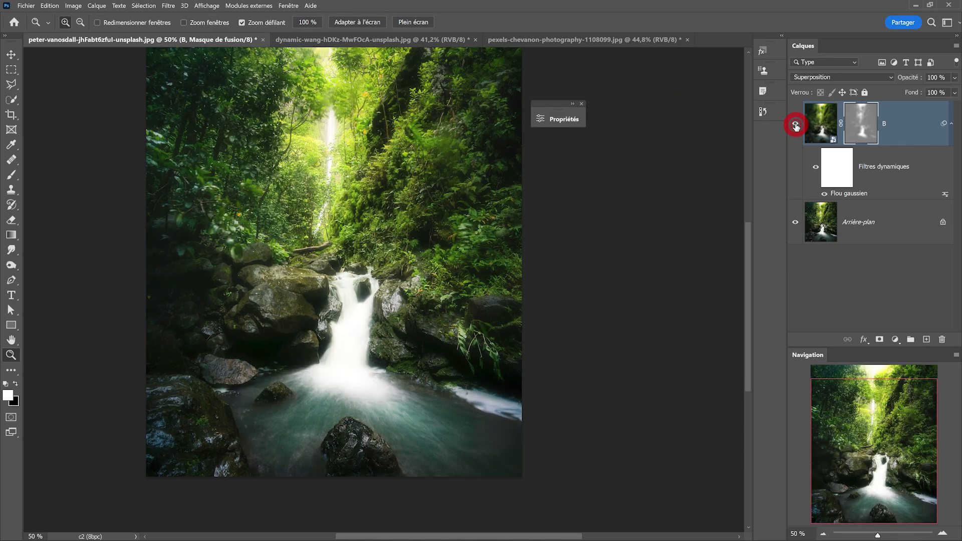
{"action": "left_click", "coordinate": [795, 126]}
{"action": "left_click", "coordinate": [795, 126]}
{"action": "left_click", "coordinate": [796, 125]}
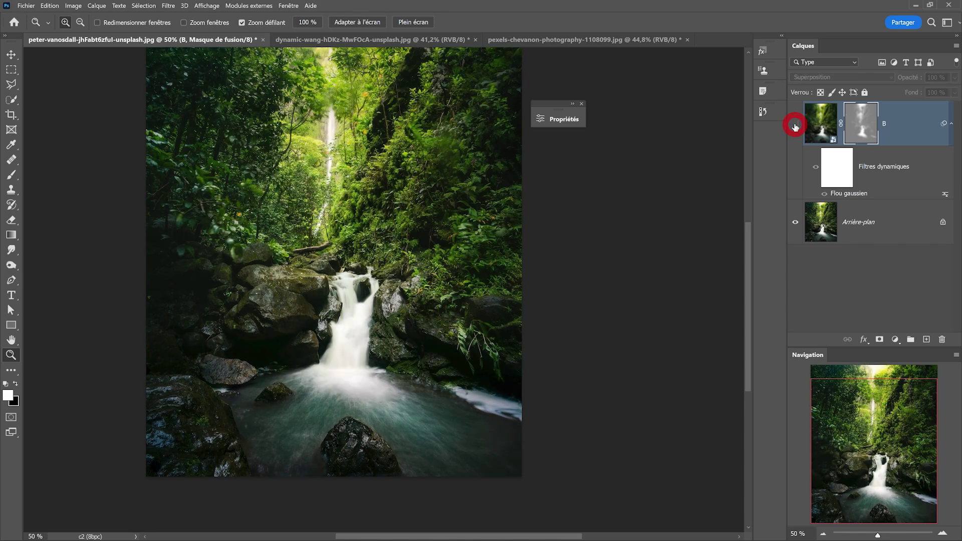
{"action": "left_click", "coordinate": [795, 125]}
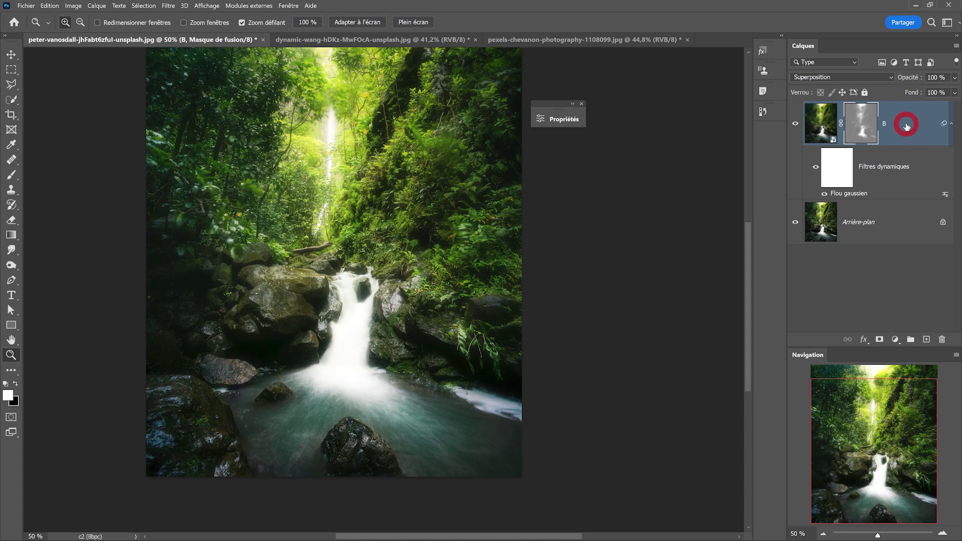
- Duplicate layer B and rename the copy "N"
{"action": "left_click_drag", "start_coordinate": [905, 126], "coordinate": [926, 339]}
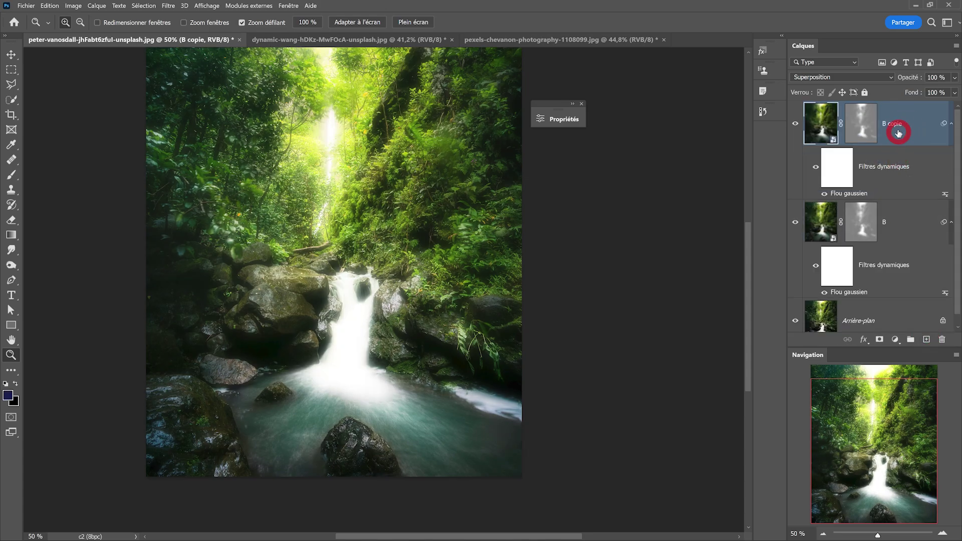
{"action": "double_click", "coordinate": [896, 124]}
{"action": "type", "text": "N"}
{"action": "key", "text": "Return"}
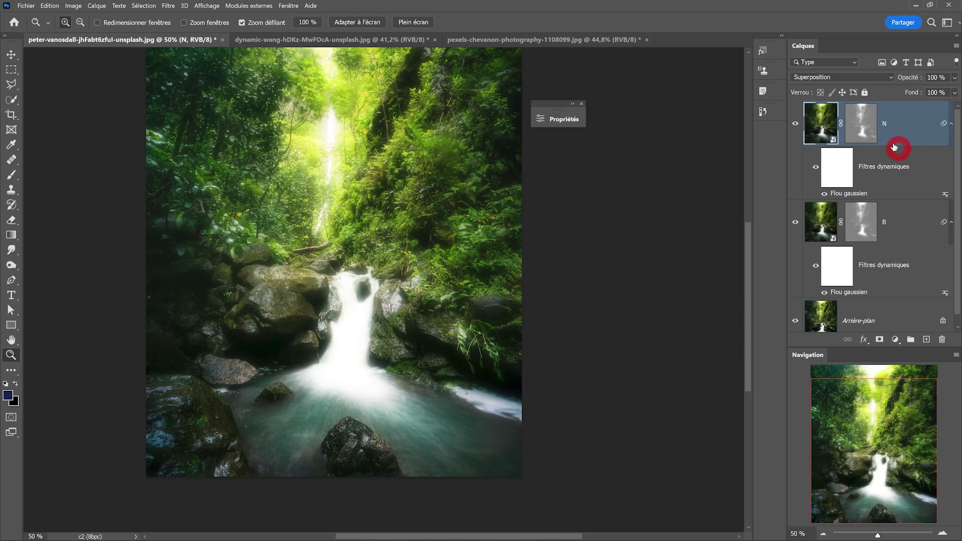
- Delete the layer mask from layer N and set the layer's blend mode to Produit (Multiply)
{"action": "left_click", "coordinate": [862, 122]}
{"action": "right_click", "coordinate": [862, 124]}
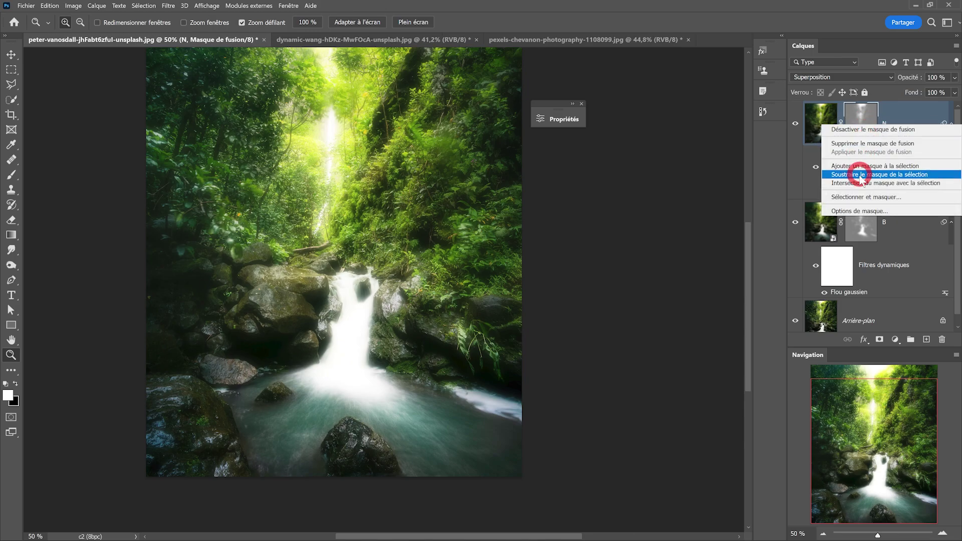
{"action": "left_click", "coordinate": [854, 143]}
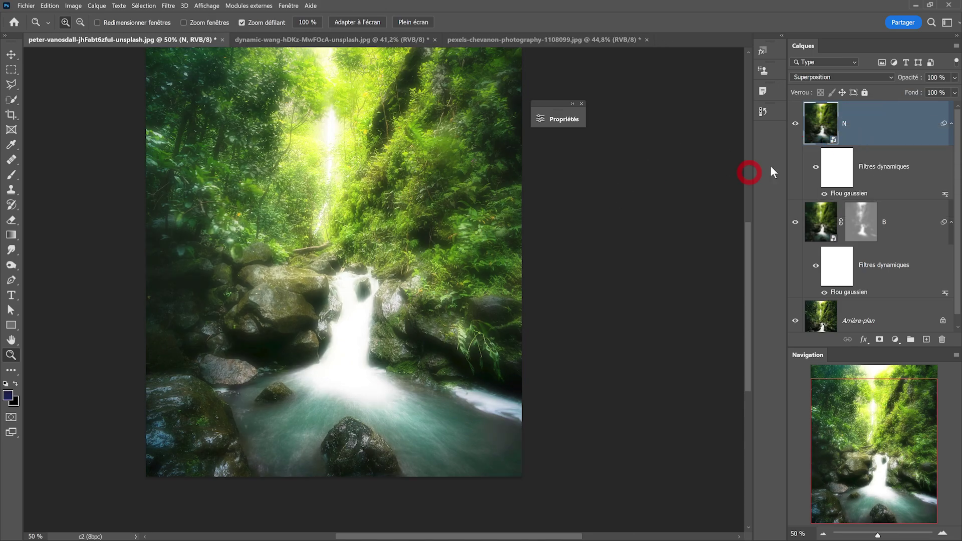
{"action": "left_click", "coordinate": [815, 80]}
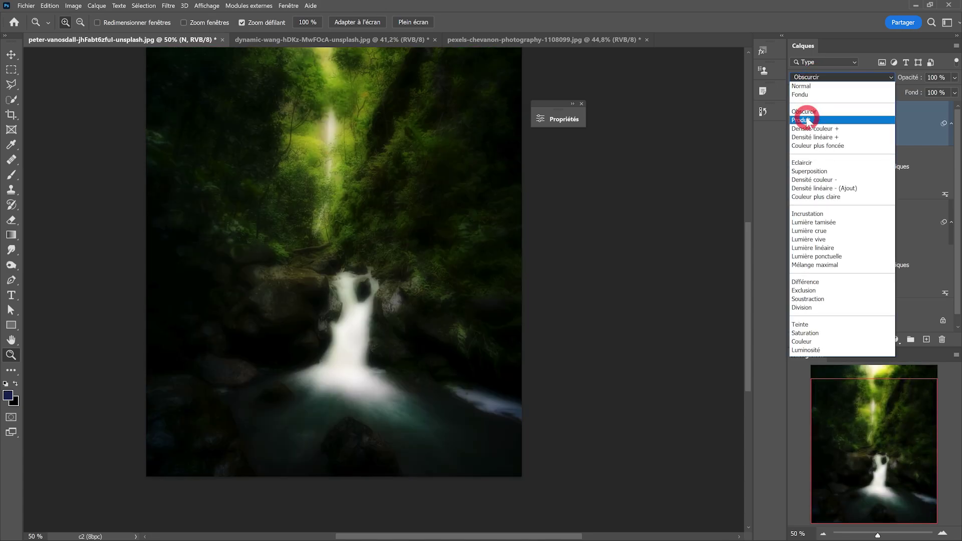
{"action": "left_click", "coordinate": [807, 119]}
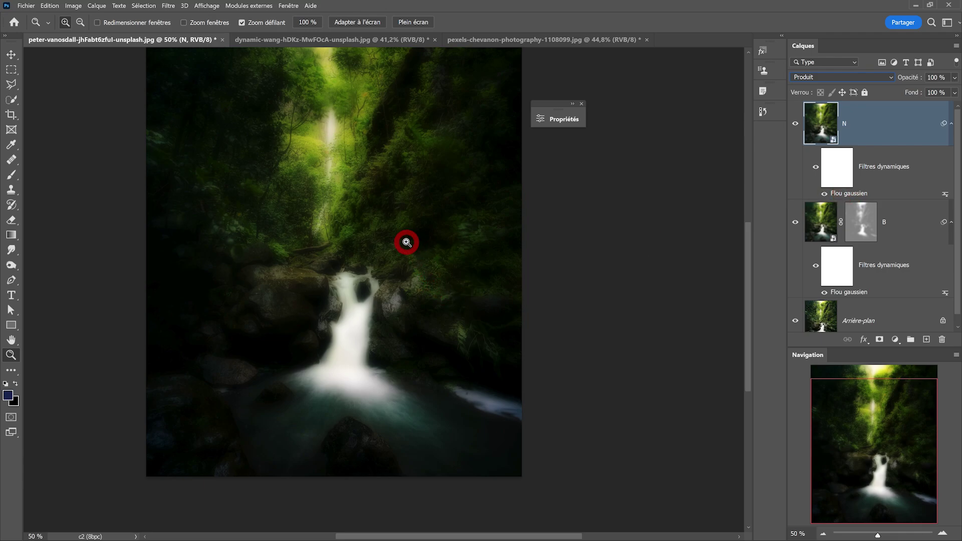
- Examine the waterfall and surrounding rocks at 100 % with layer N multiplied over the photo
{"action": "left_click", "coordinate": [402, 240]}
{"action": "left_click", "coordinate": [392, 206]}
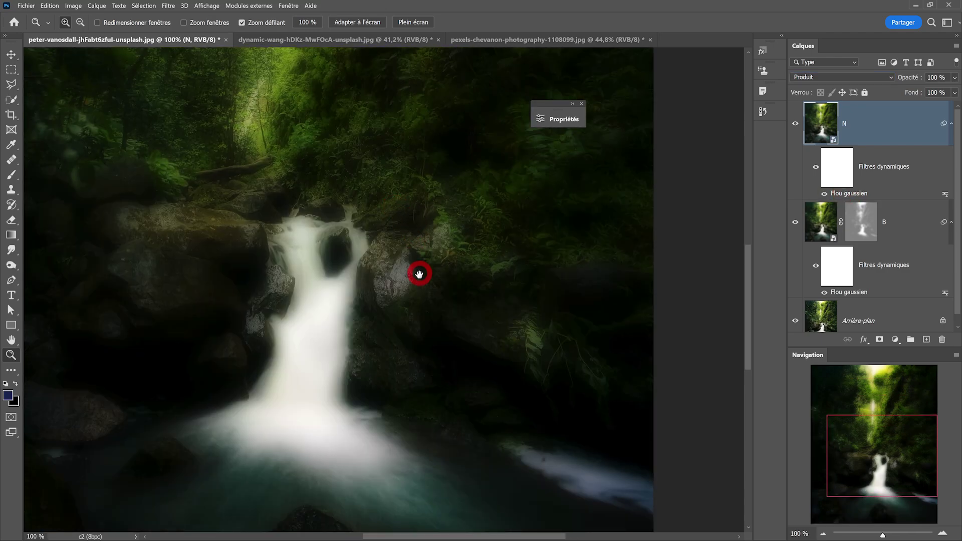
{"action": "left_click_drag", "start_coordinate": [421, 272], "coordinate": [420, 333]}
{"action": "left_click", "coordinate": [410, 288], "text": "alt"}
{"action": "left_click", "coordinate": [411, 288], "text": "alt"}
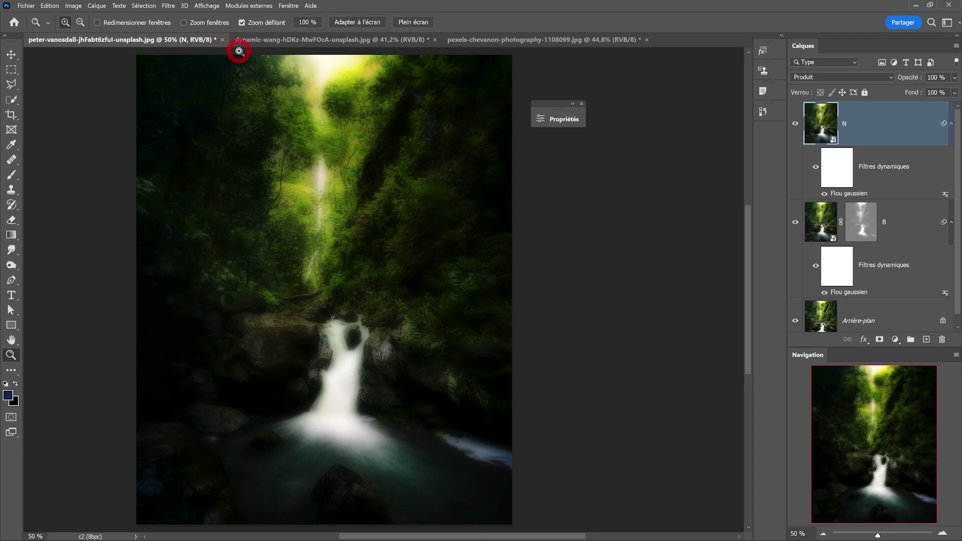
- Load the saved shadow selection "n" as a new selection and turn it into a layer mask on layer N
{"action": "left_click", "coordinate": [147, 6]}
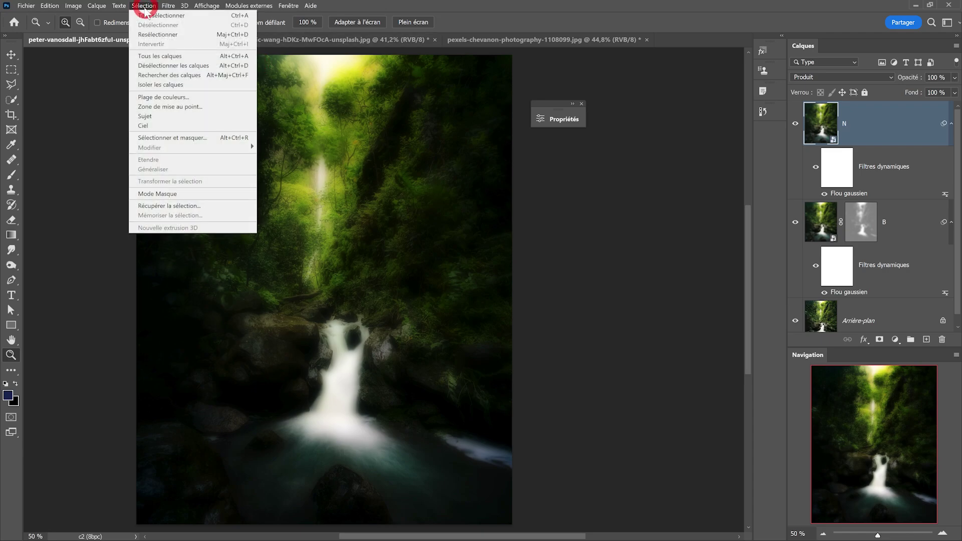
{"action": "left_click", "coordinate": [161, 206]}
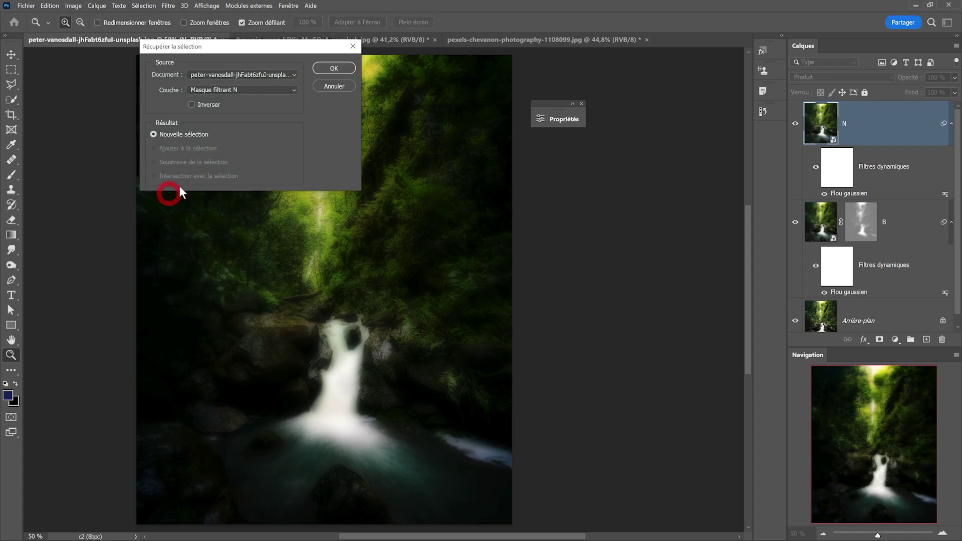
{"action": "left_click", "coordinate": [221, 91]}
{"action": "left_click", "coordinate": [217, 95]}
{"action": "key", "text": "n"}
{"action": "left_click", "coordinate": [333, 69]}
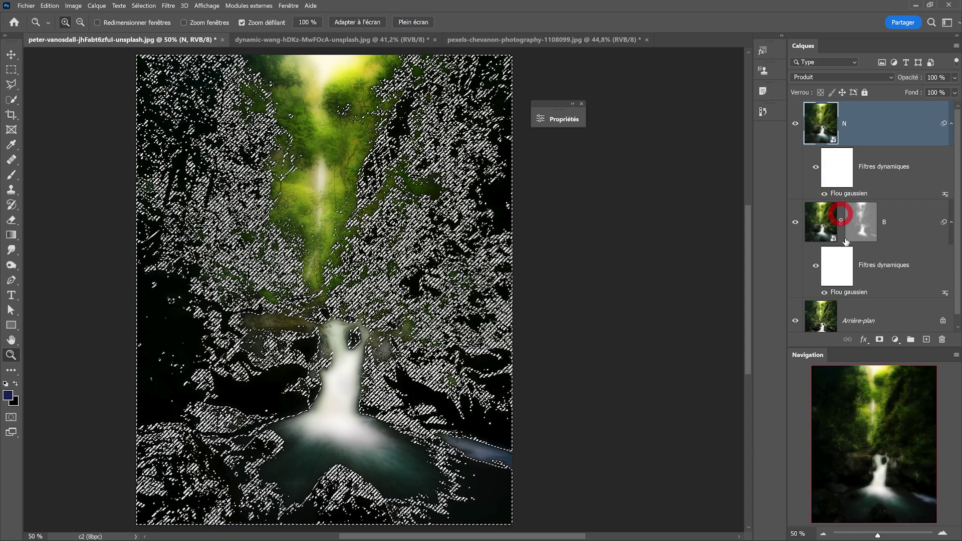
{"action": "left_click", "coordinate": [880, 340]}
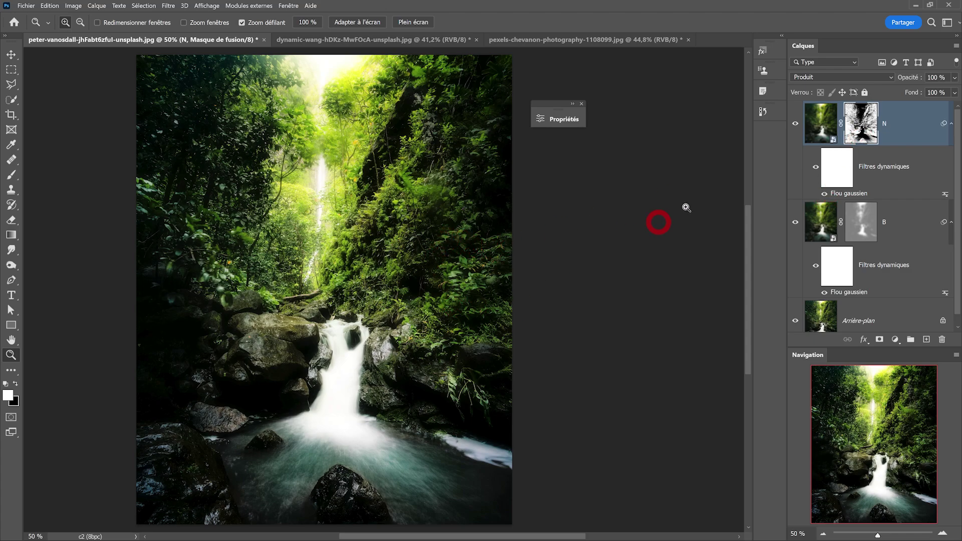
- Compare the photo with and without layer N by toggling its visibility, leaving the layer visible
{"action": "left_click", "coordinate": [796, 125]}
{"action": "left_click", "coordinate": [796, 124]}
{"action": "left_click", "coordinate": [795, 124]}
{"action": "left_click", "coordinate": [795, 125]}
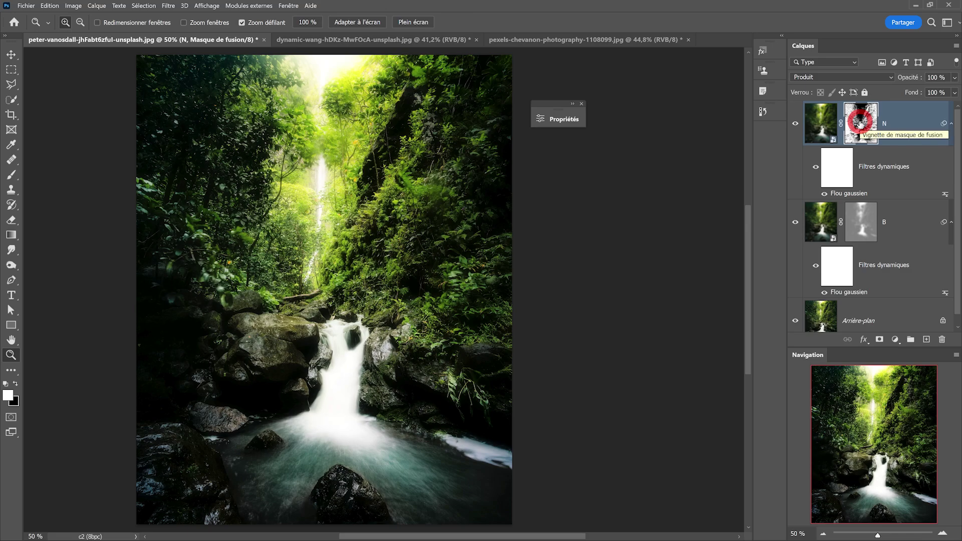
- Set the feather of layer N's mask to 9.4 px and its density to 75 %, and collapse the mask properties
{"action": "double_click", "coordinate": [860, 123]}
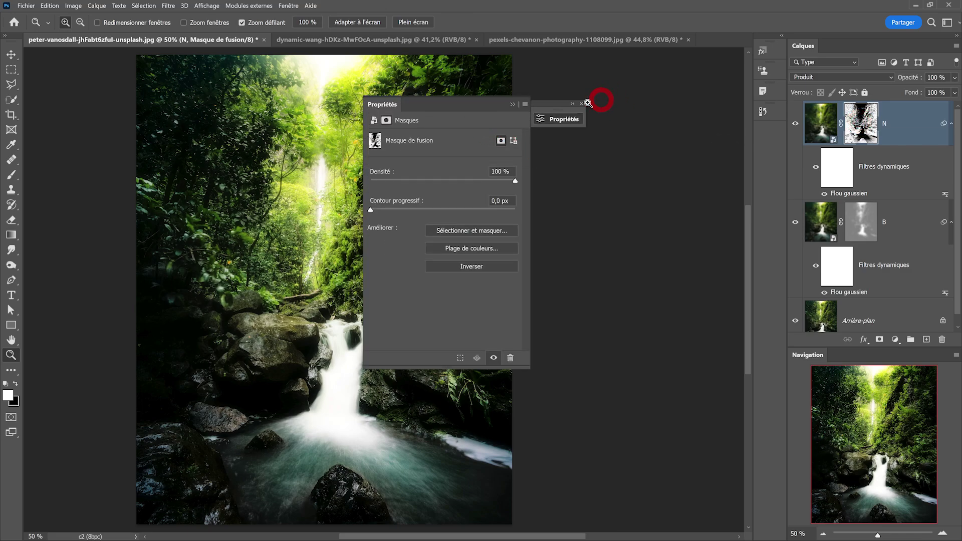
{"action": "left_click_drag", "start_coordinate": [476, 111], "coordinate": [657, 95]}
{"action": "left_click", "coordinate": [561, 204]}
{"action": "left_click_drag", "start_coordinate": [561, 204], "coordinate": [608, 205]}
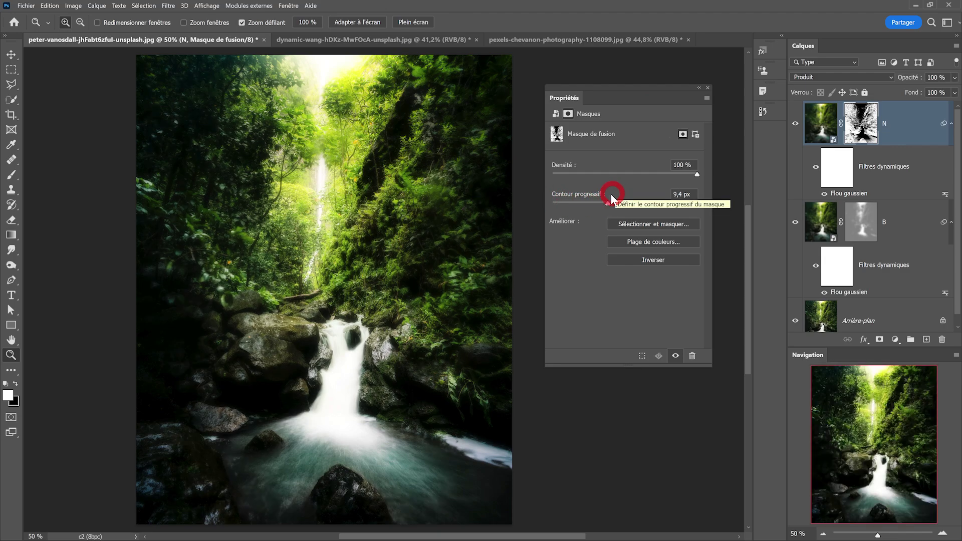
{"action": "left_click_drag", "start_coordinate": [697, 175], "coordinate": [661, 177]}
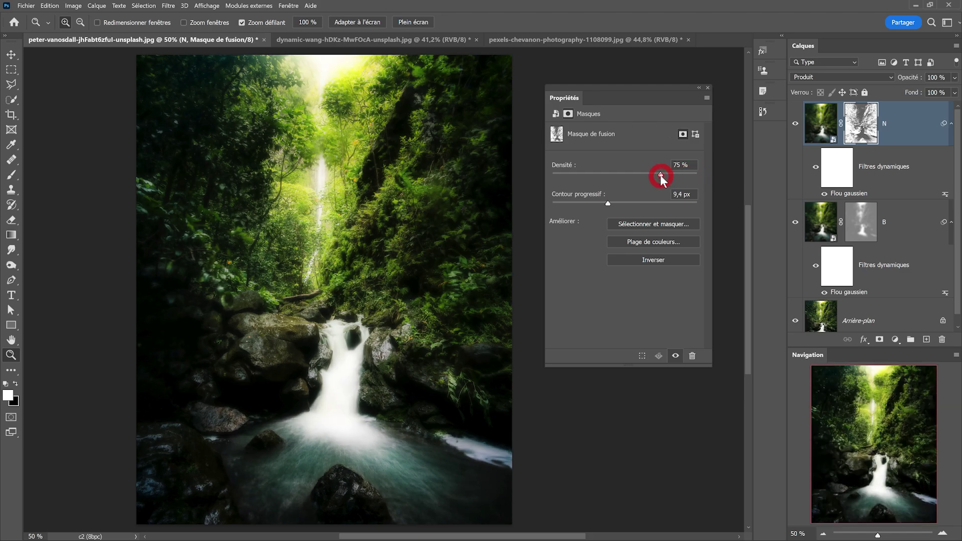
{"action": "left_click", "coordinate": [699, 91]}
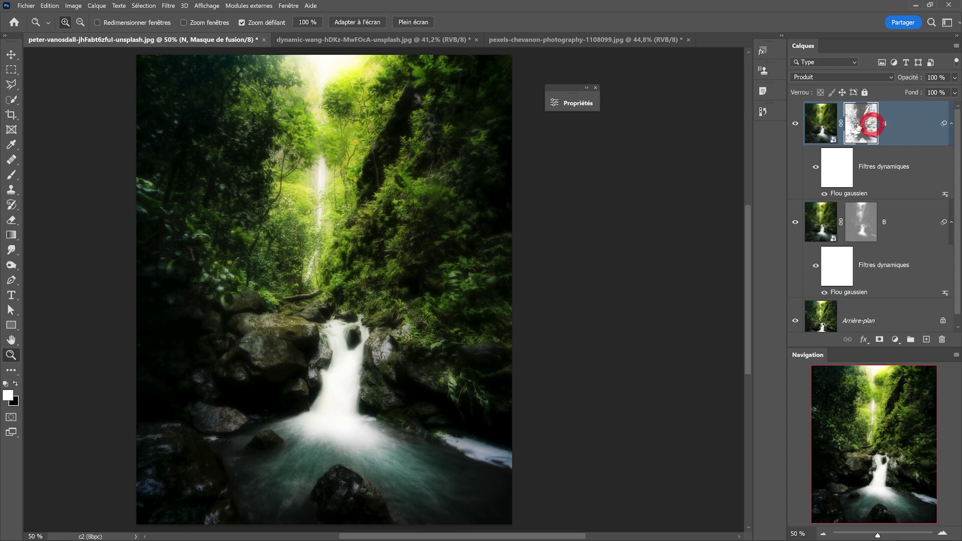
- Move layer N below layer B and group the two layers
{"action": "left_click_drag", "start_coordinate": [902, 126], "coordinate": [895, 276]}
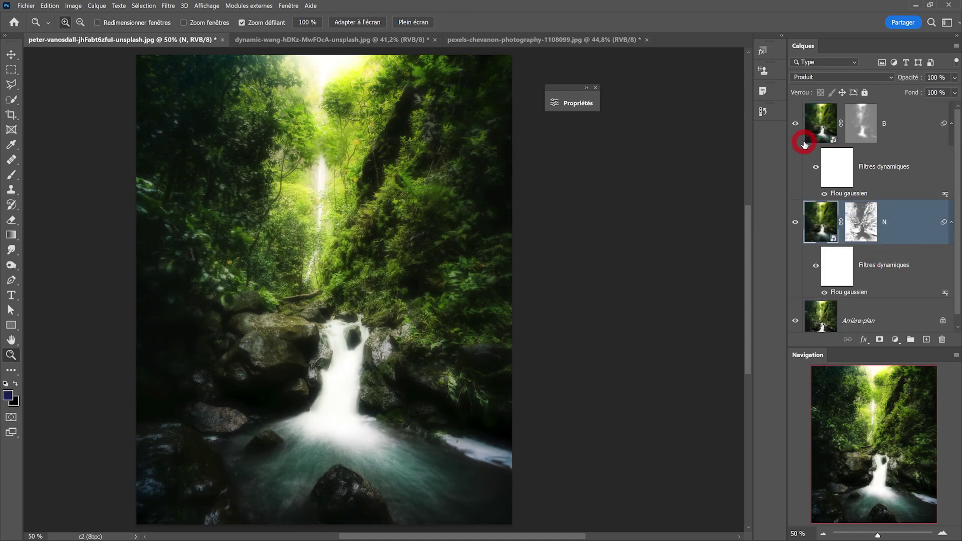
{"action": "left_click", "coordinate": [909, 128], "text": "shift"}
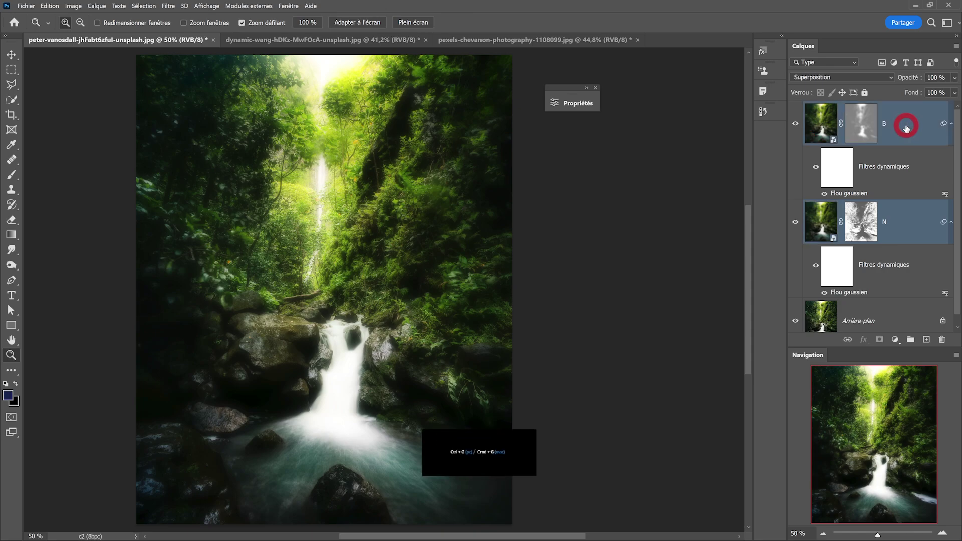
{"action": "key", "text": "ctrl+g"}
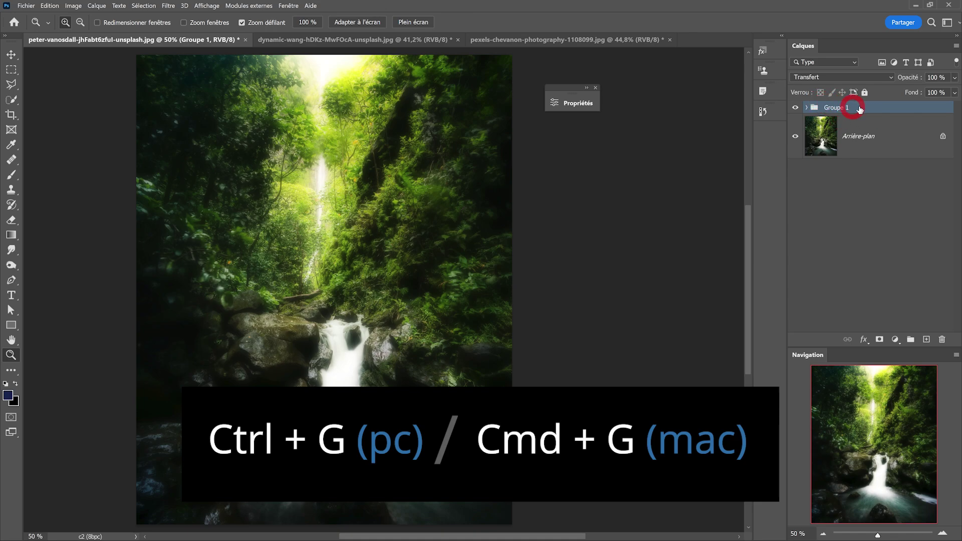
- Compare the waterfall photo with and without Groupe 1 by toggling the group's visibility, leaving it visible
{"action": "left_click", "coordinate": [797, 108]}
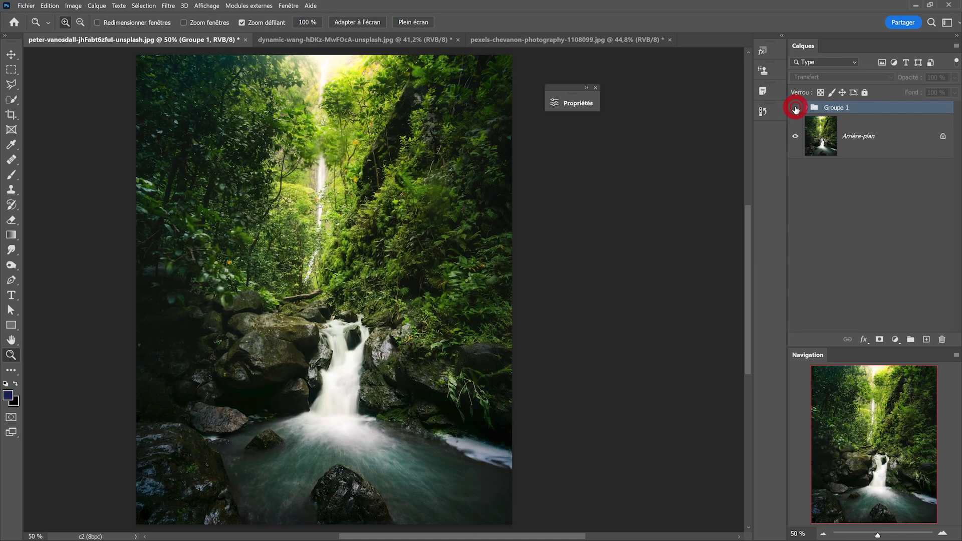
{"action": "left_click", "coordinate": [796, 109]}
{"action": "left_click", "coordinate": [796, 109]}
{"action": "left_click", "coordinate": [796, 110]}
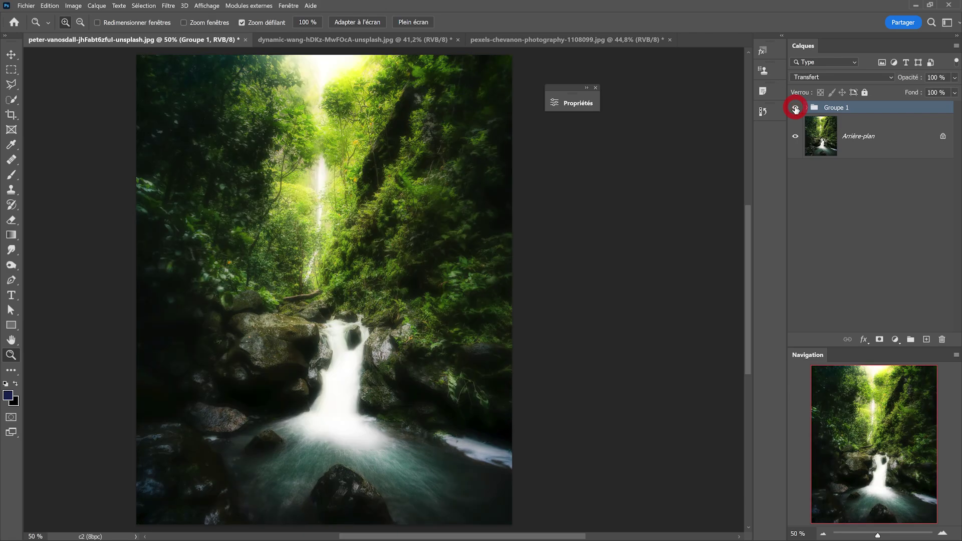
{"action": "left_click", "coordinate": [796, 109]}
{"action": "left_click", "coordinate": [796, 109]}
{"action": "left_click", "coordinate": [796, 109]}
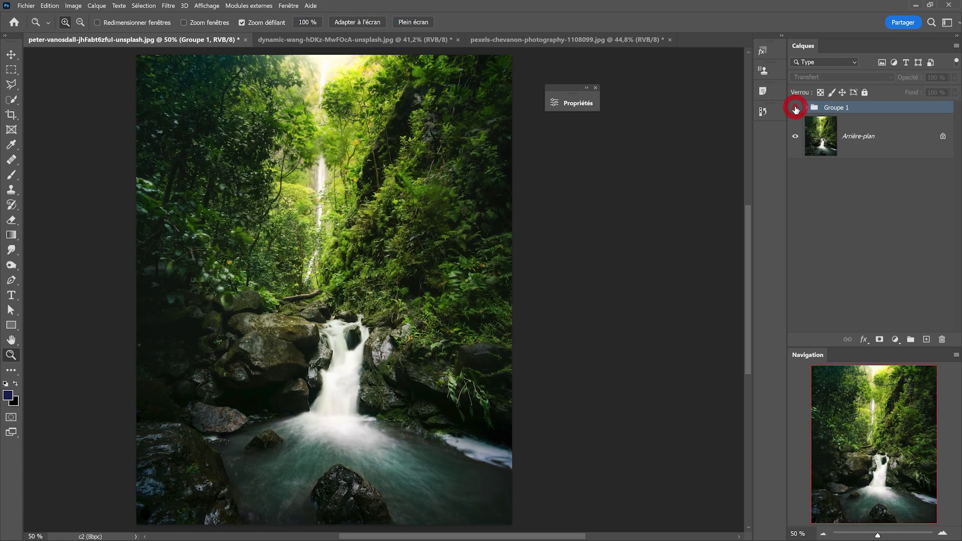
{"action": "left_click", "coordinate": [796, 109]}
{"action": "left_click", "coordinate": [796, 109]}
{"action": "left_click", "coordinate": [796, 109]}
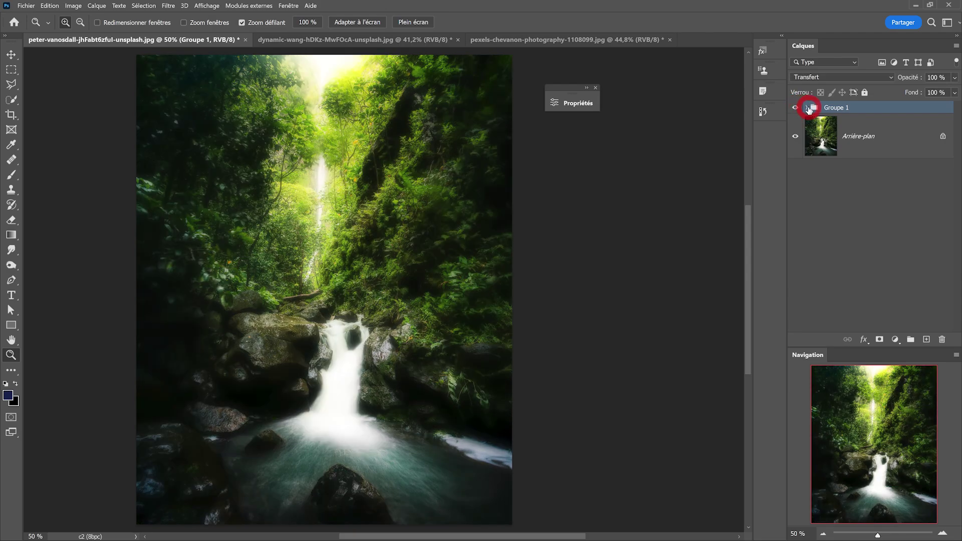
- Expand Groupe 1 and check the separate effects of layers B and N by toggling their visibility, leaving both visible
{"action": "left_click", "coordinate": [806, 107]}
{"action": "left_click", "coordinate": [795, 136]}
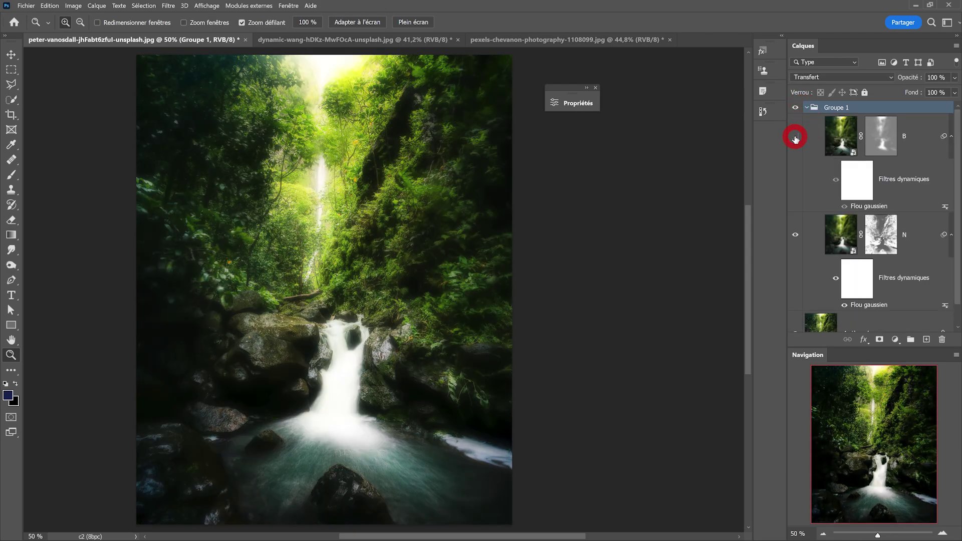
{"action": "left_click", "coordinate": [794, 137]}
{"action": "left_click", "coordinate": [795, 235]}
{"action": "left_click", "coordinate": [795, 235]}
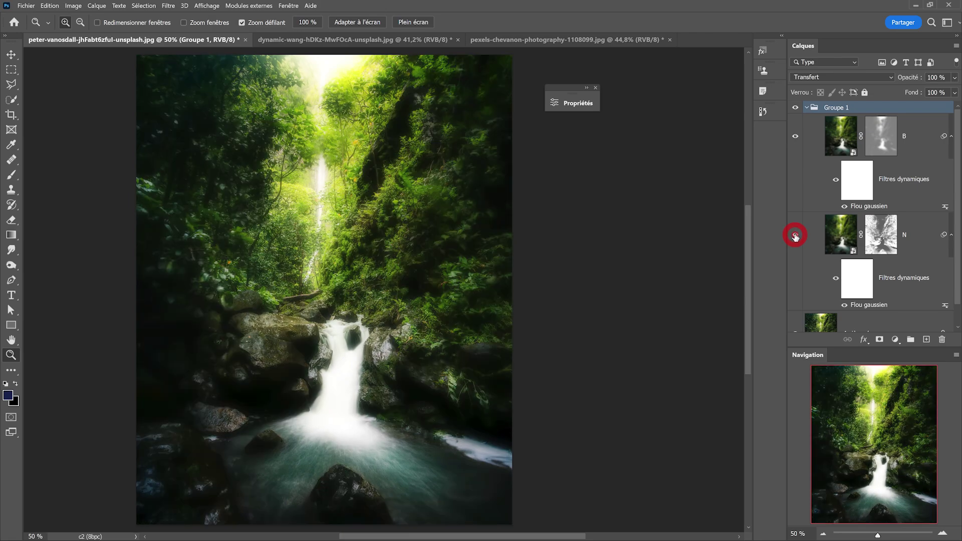
{"action": "left_click", "coordinate": [922, 138]}
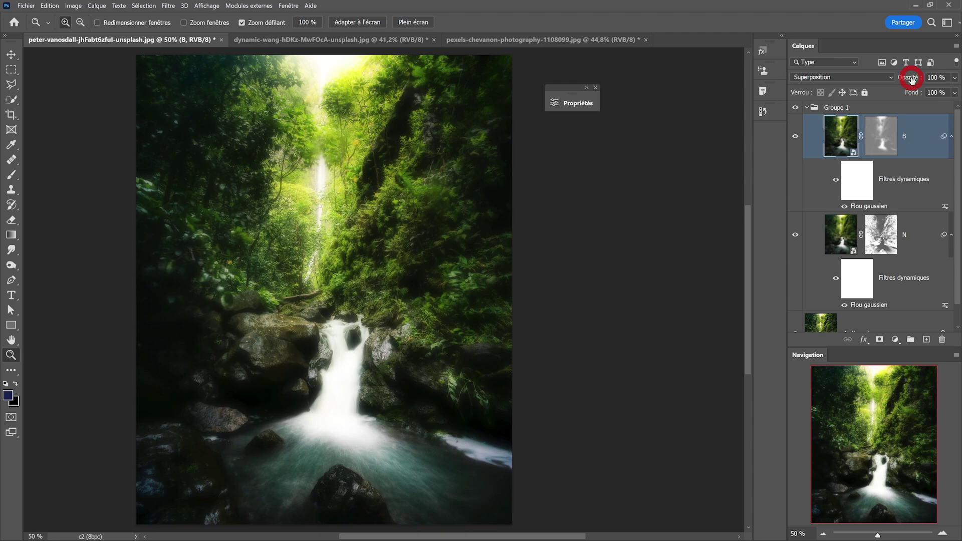
{"action": "left_click_drag", "start_coordinate": [912, 80], "coordinate": [934, 125]}
{"action": "left_click", "coordinate": [912, 226]}
{"action": "left_click", "coordinate": [902, 107]}
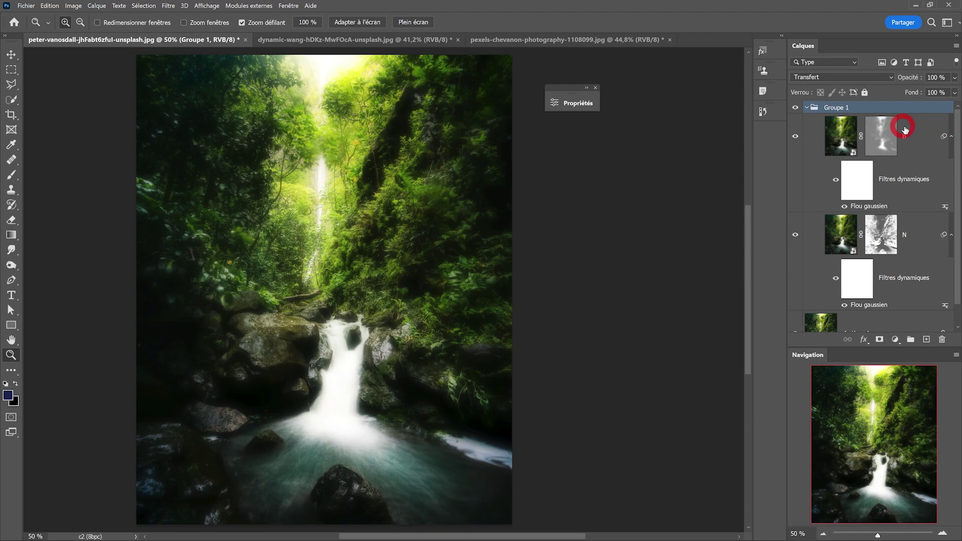
- Duplicate layer N together with its mask and smart filter, and clip the copy to the original layer N
{"action": "left_click", "coordinate": [922, 237]}
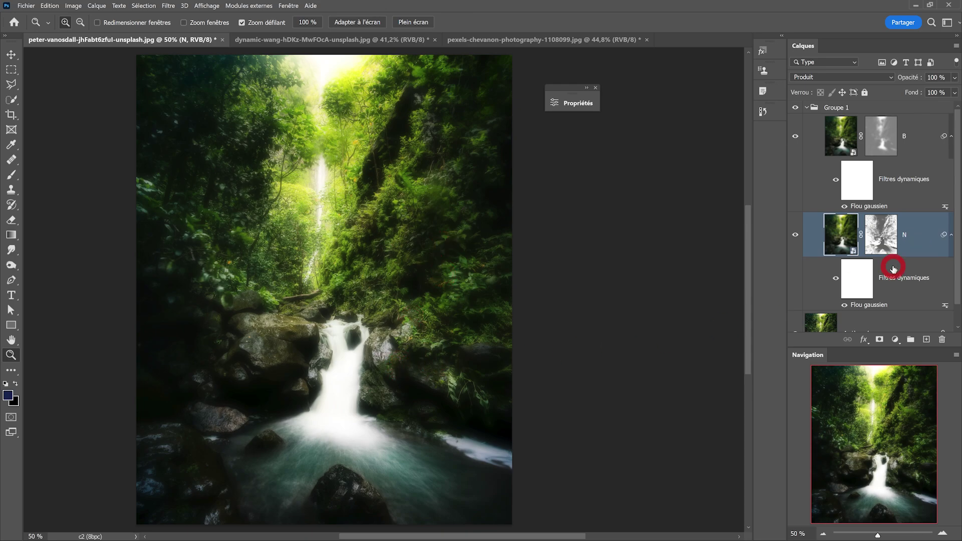
{"action": "left_click_drag", "start_coordinate": [922, 236], "coordinate": [926, 338]}
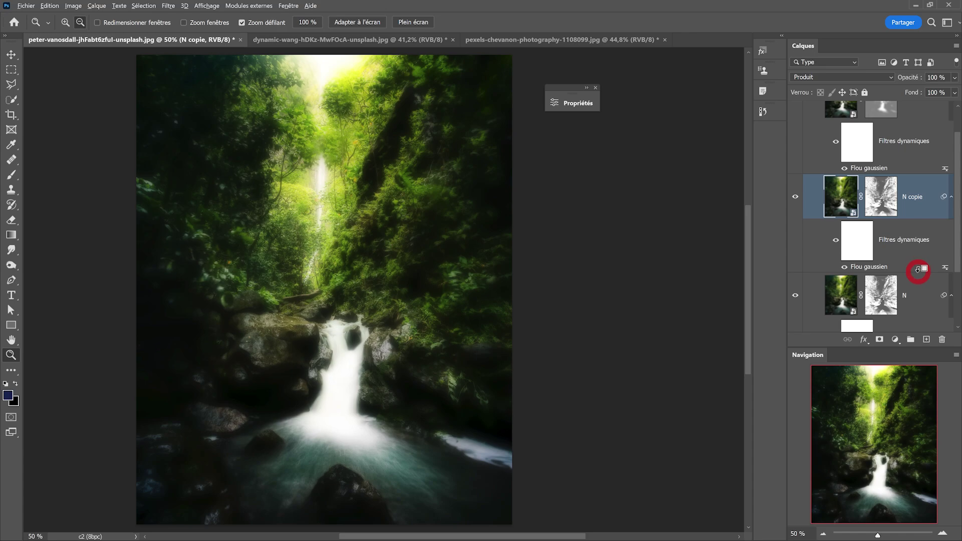
{"action": "left_click", "coordinate": [917, 270], "text": "alt"}
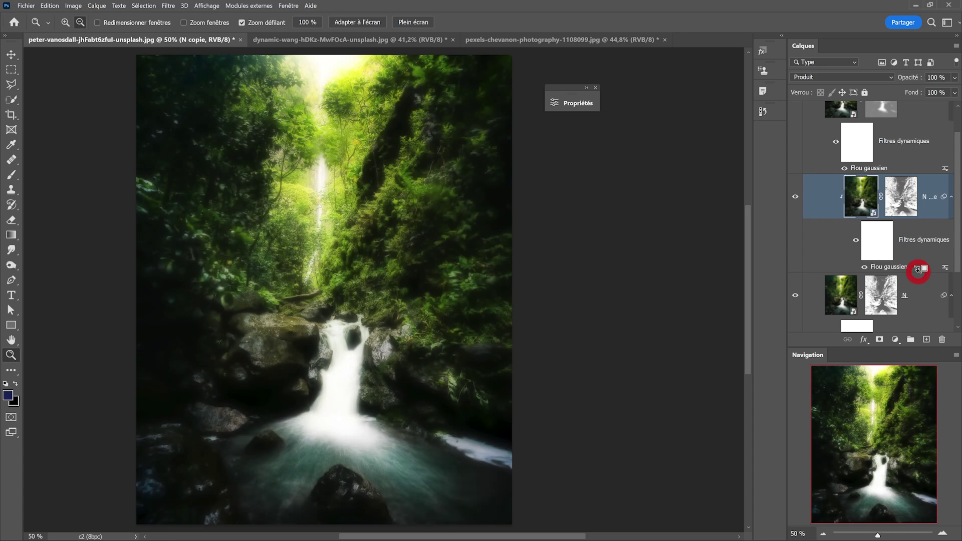
- Set the clipped N copy's blend mode to Superposition and compare the photo with and without that layer, leaving it visible
{"action": "left_click", "coordinate": [814, 79]}
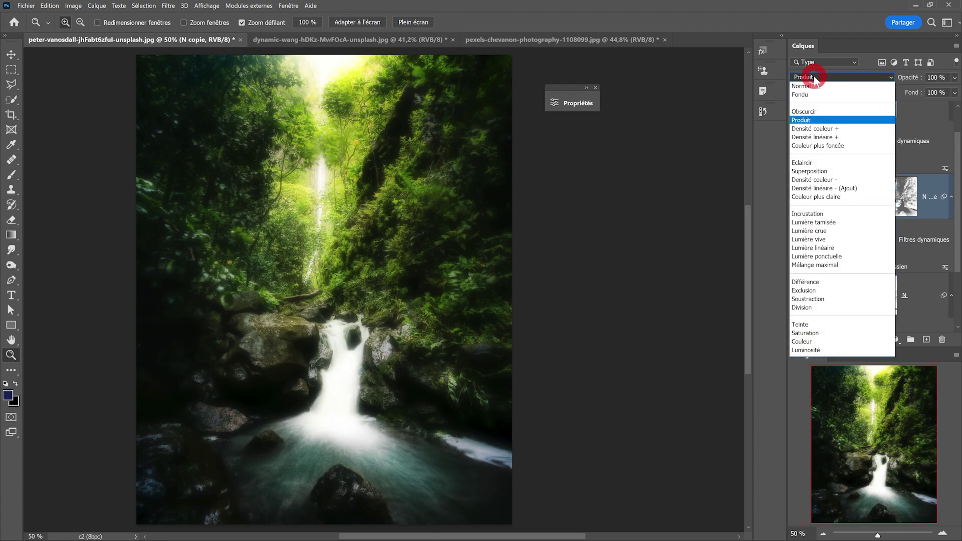
{"action": "left_click", "coordinate": [810, 172]}
{"action": "left_click", "coordinate": [795, 200]}
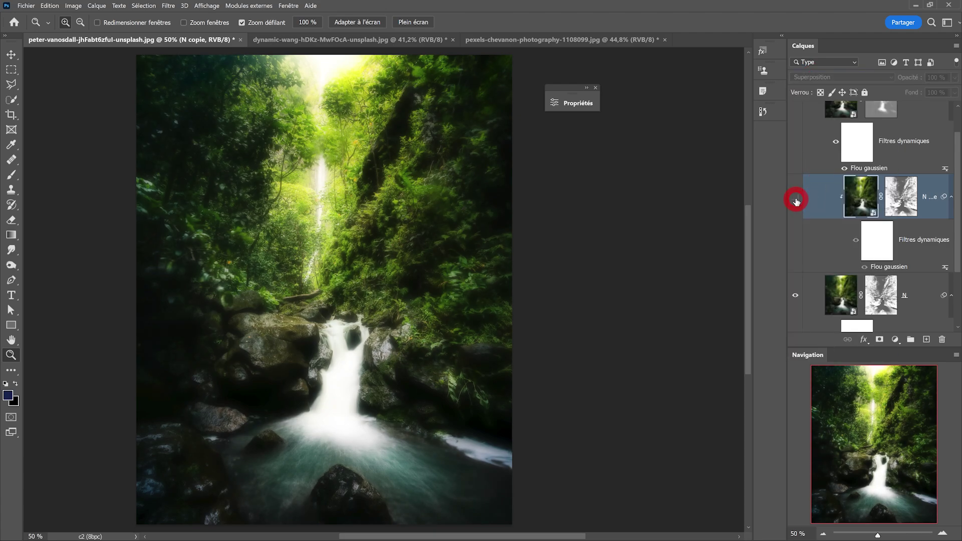
{"action": "left_click", "coordinate": [795, 199]}
{"action": "left_click", "coordinate": [796, 199]}
{"action": "left_click", "coordinate": [795, 199]}
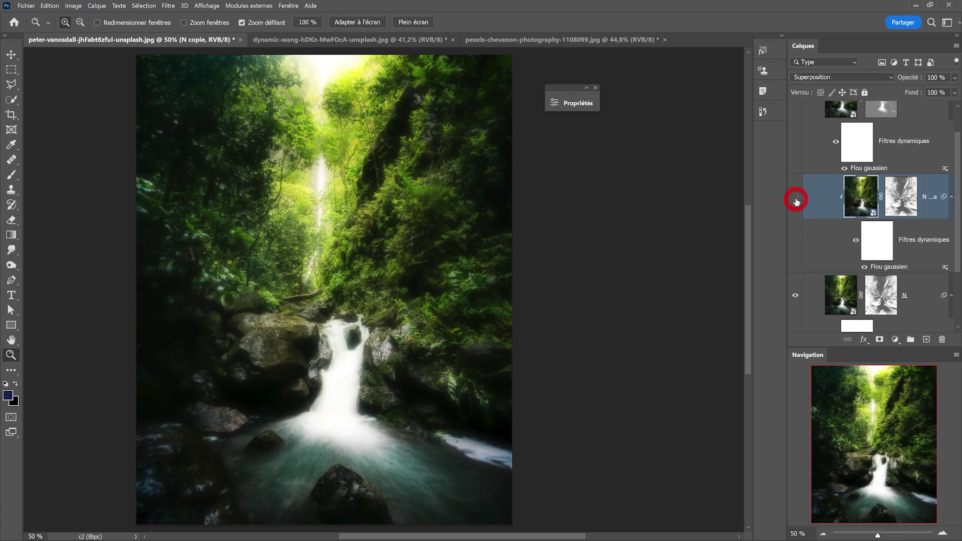
{"action": "left_click", "coordinate": [795, 199]}
{"action": "left_click", "coordinate": [797, 200]}
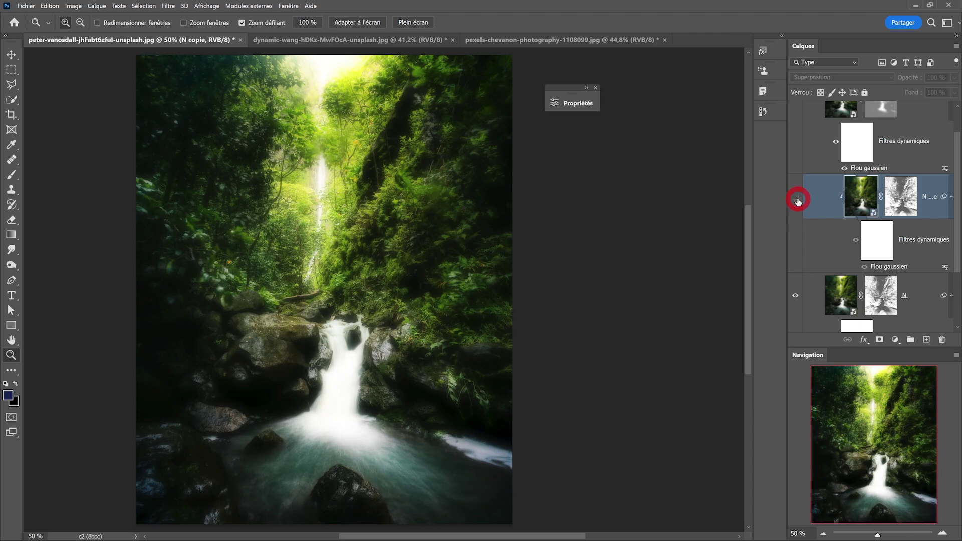
{"action": "left_click", "coordinate": [796, 201]}
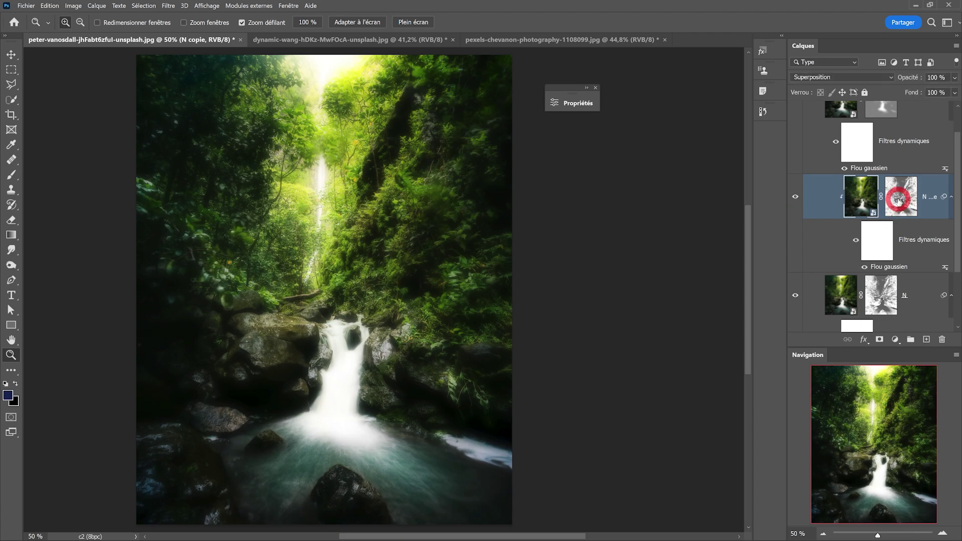
- Compare the N copy's effect with its smart filters and layer mask temporarily disabled, toggling the layer's visibility before re-enabling the mask
{"action": "left_click", "coordinate": [856, 241]}
{"action": "left_click", "coordinate": [897, 200]}
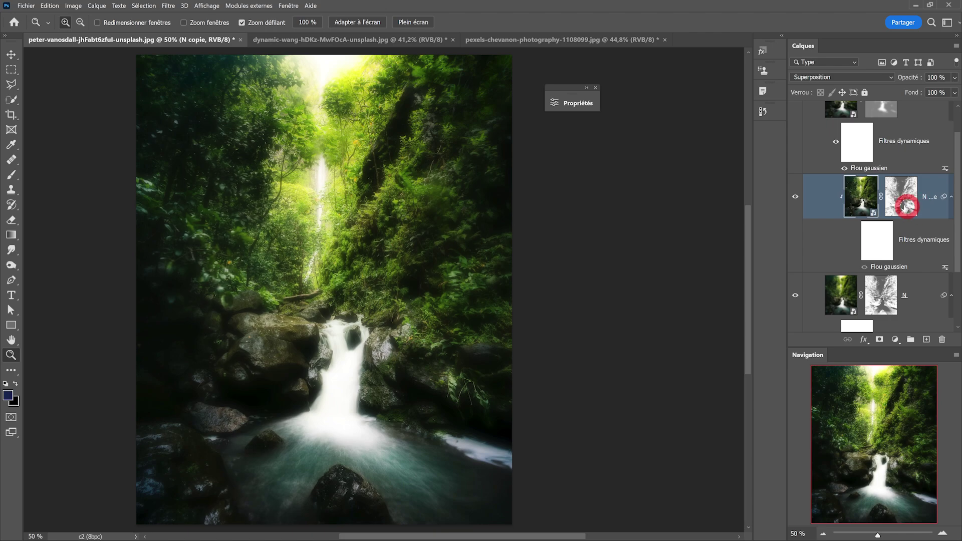
{"action": "left_click", "coordinate": [900, 204], "text": "shift"}
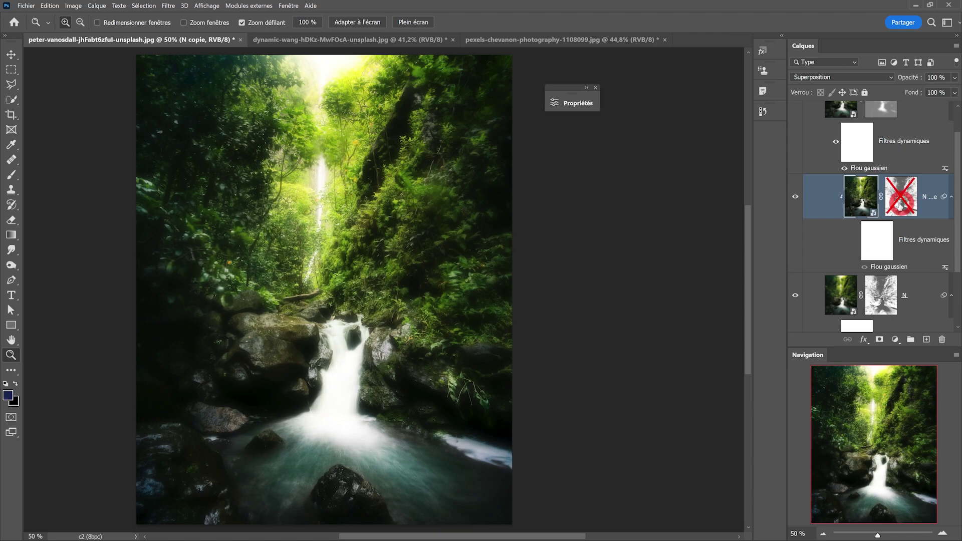
{"action": "left_click", "coordinate": [796, 197]}
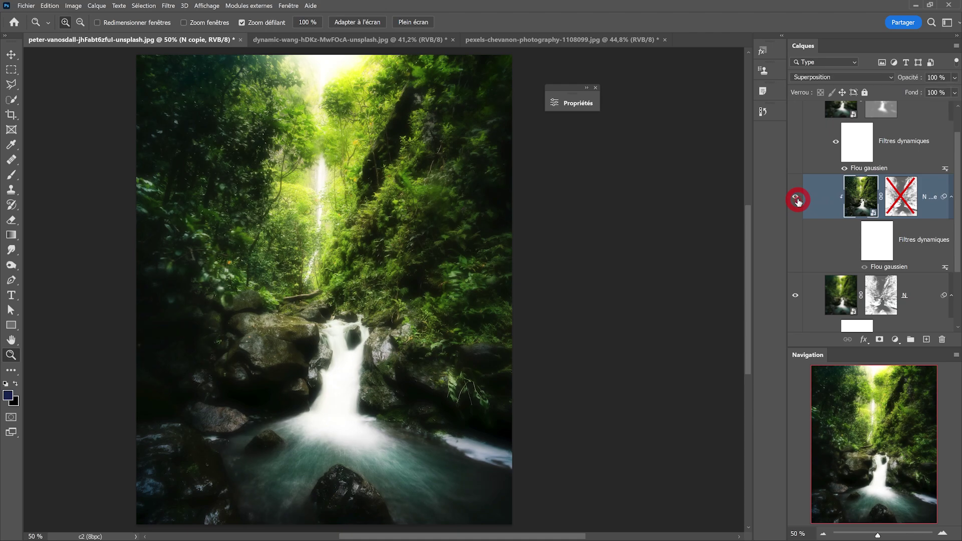
{"action": "left_click", "coordinate": [795, 197]}
{"action": "left_click", "coordinate": [795, 197]}
{"action": "left_click", "coordinate": [798, 202]}
{"action": "left_click", "coordinate": [799, 202]}
{"action": "left_click", "coordinate": [799, 203]}
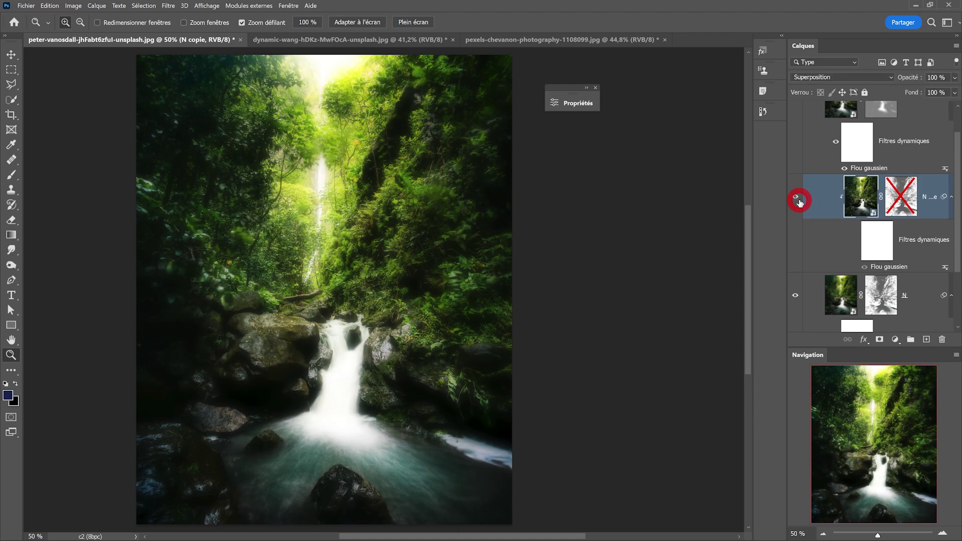
{"action": "left_click", "coordinate": [799, 202]}
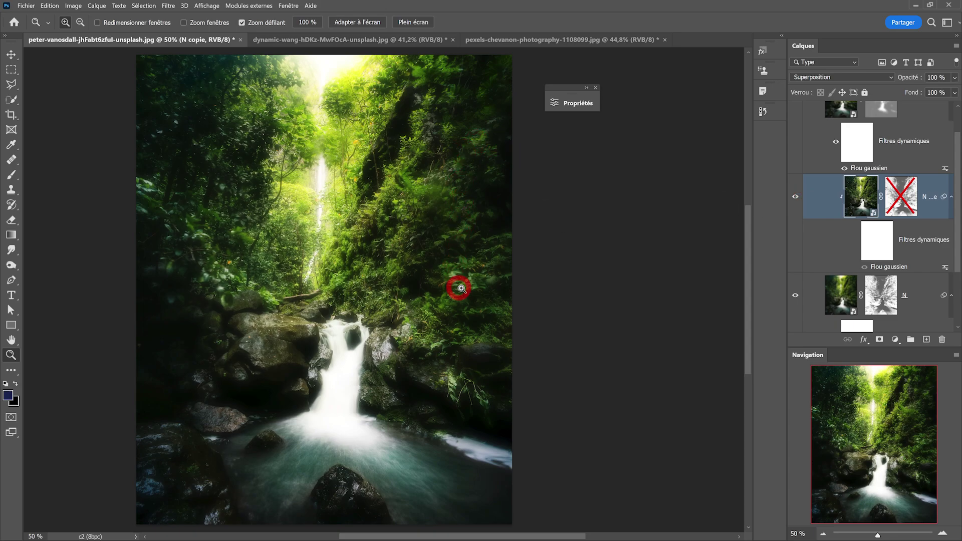
{"action": "left_click", "coordinate": [901, 201], "text": "shift"}
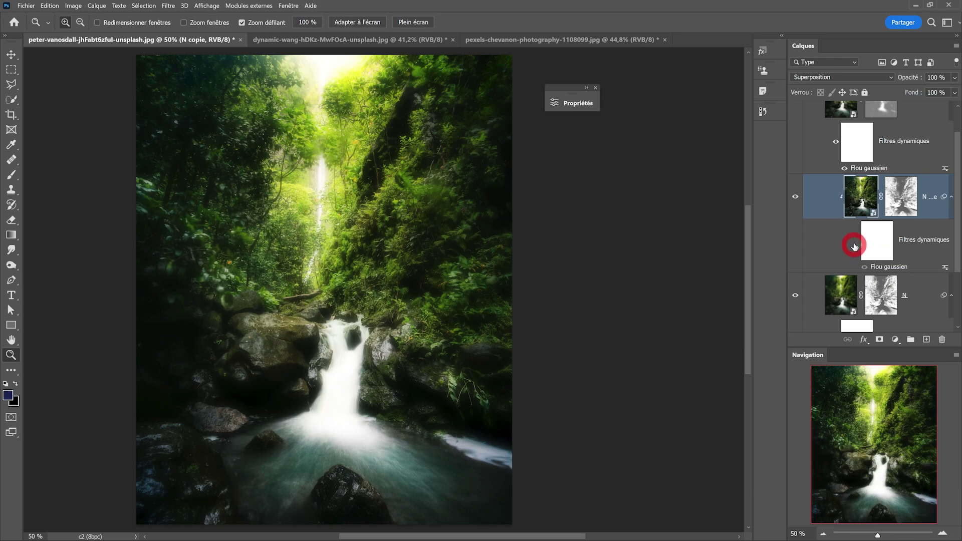
- Compare the photo before and after the effect with the N copy included by toggling Groupe 1, leaving the group visible
{"action": "scroll", "coordinate": [801, 200], "scroll_direction": "up", "scroll_amount": 2}
{"action": "left_click", "coordinate": [793, 111]}
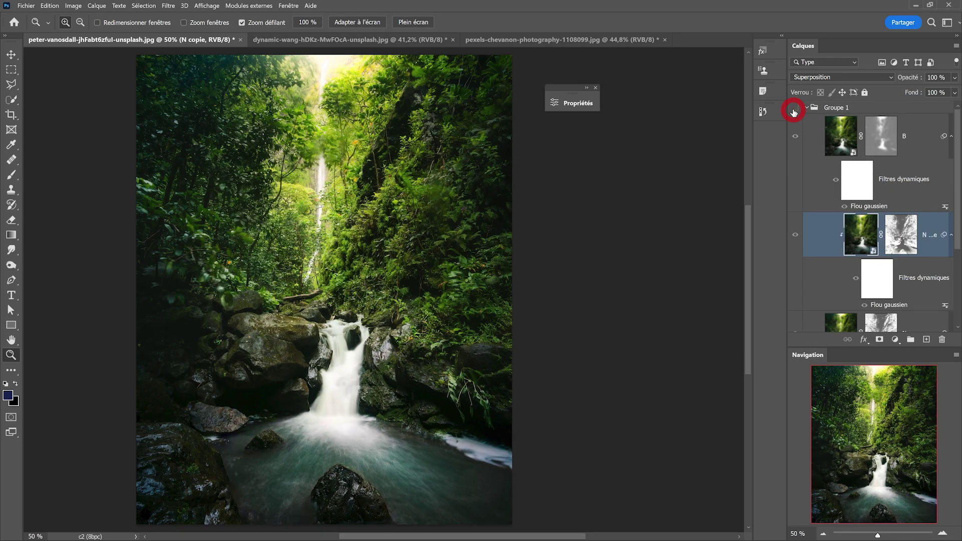
{"action": "left_click", "coordinate": [793, 108]}
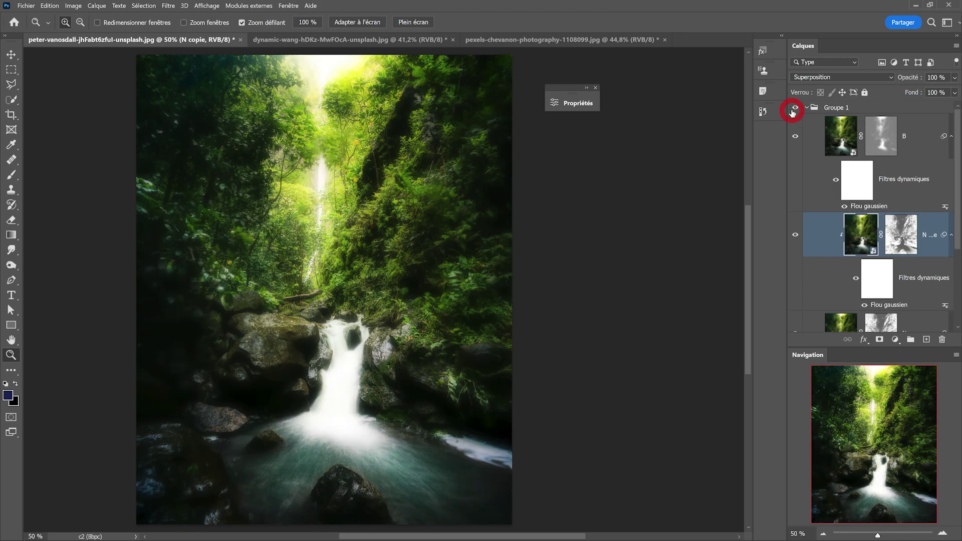
{"action": "left_click", "coordinate": [792, 110]}
{"action": "left_click", "coordinate": [793, 109]}
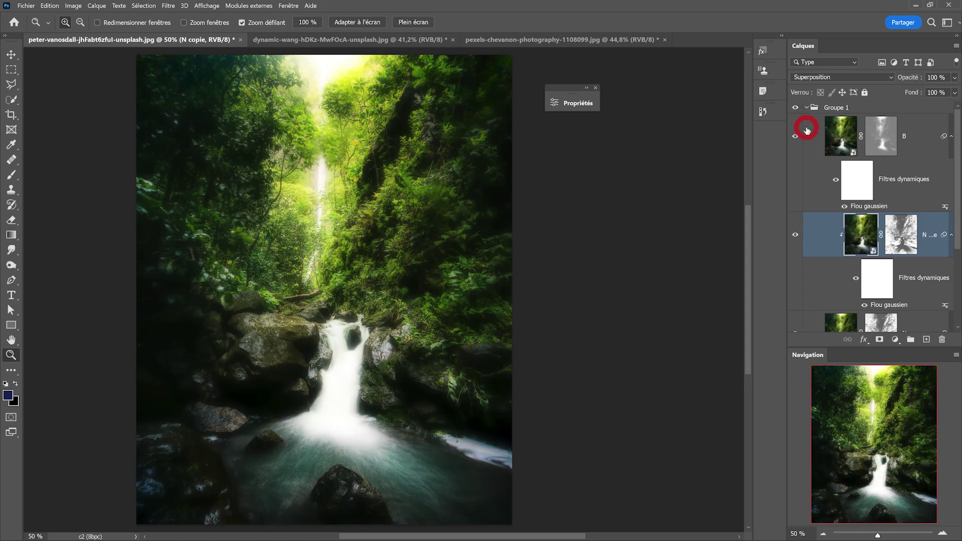
- Try the Densité linéaire - (Ajout) blend mode on layer B, compare with the layer hidden, and return it to Superposition
{"action": "left_click", "coordinate": [913, 133]}
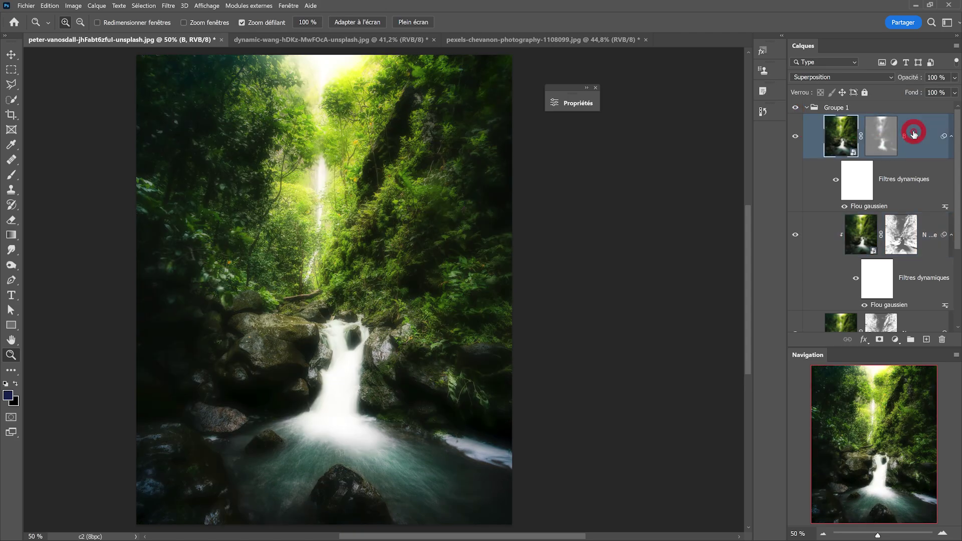
{"action": "left_click", "coordinate": [857, 80]}
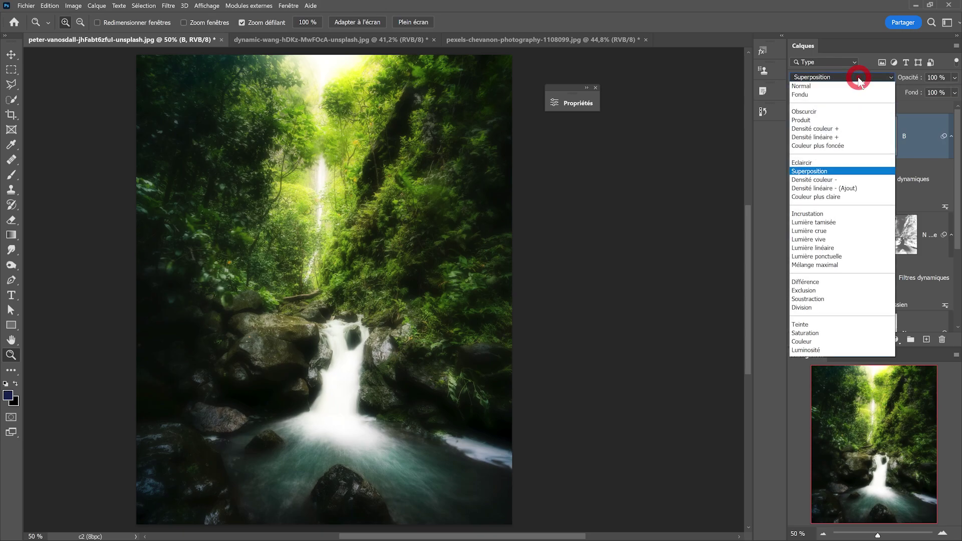
{"action": "left_click", "coordinate": [843, 188]}
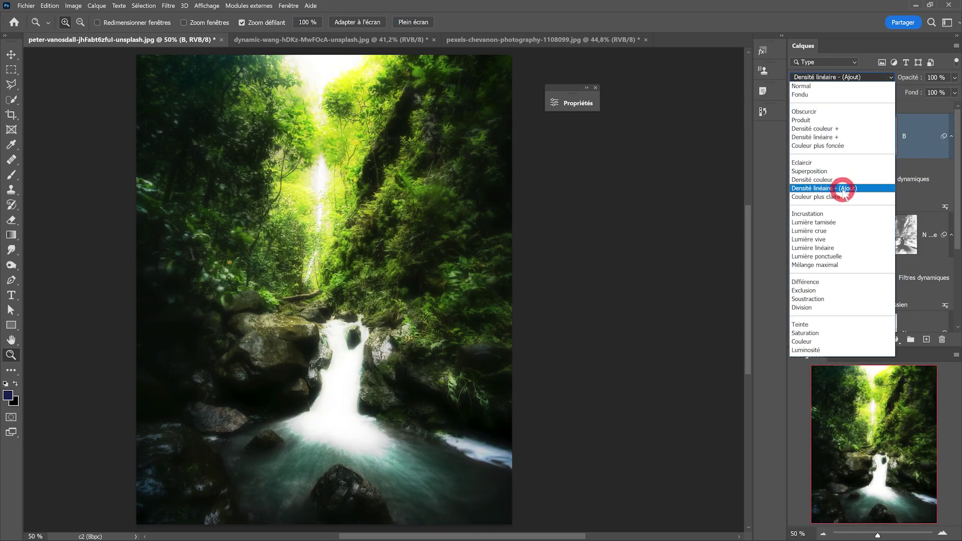
{"action": "left_click", "coordinate": [795, 136]}
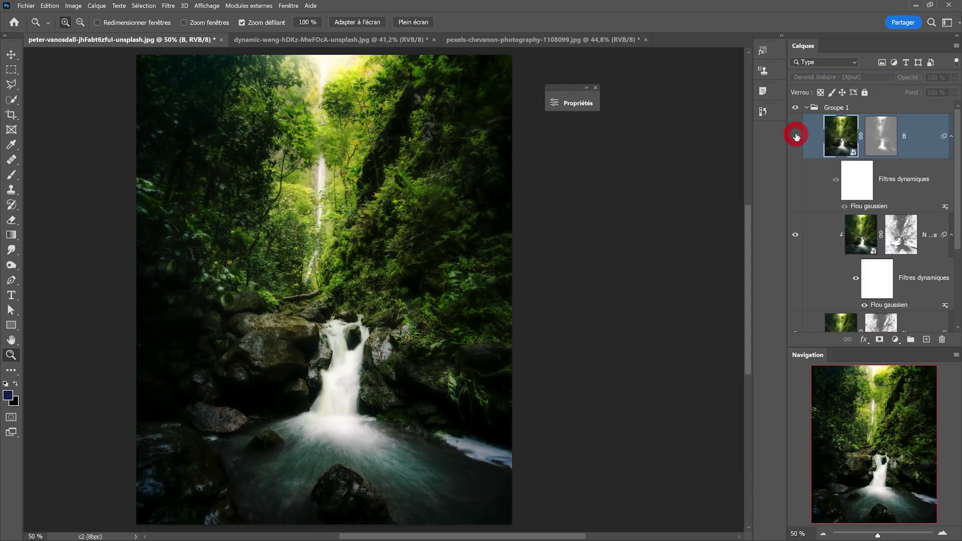
{"action": "left_click", "coordinate": [795, 136]}
{"action": "left_click", "coordinate": [911, 114]}
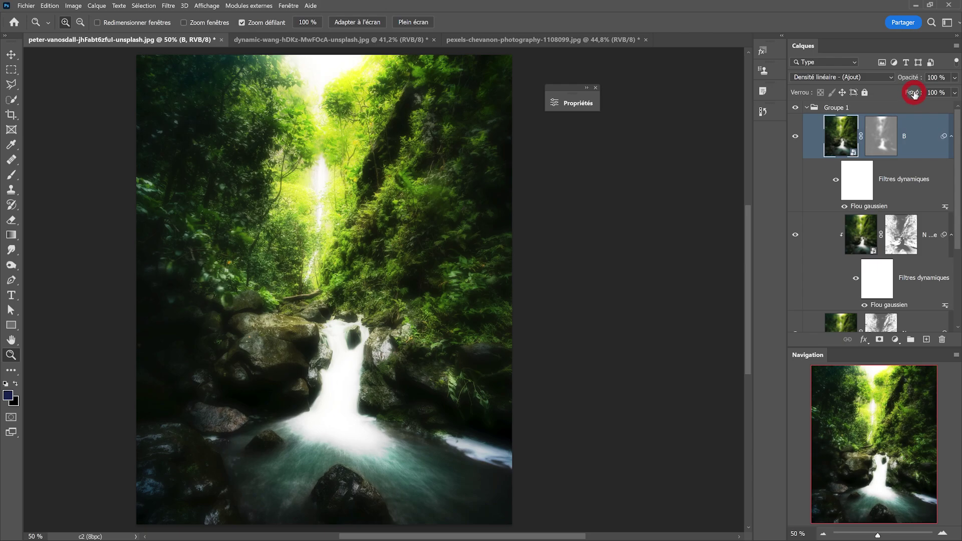
{"action": "left_click_drag", "start_coordinate": [913, 93], "coordinate": [948, 98]}
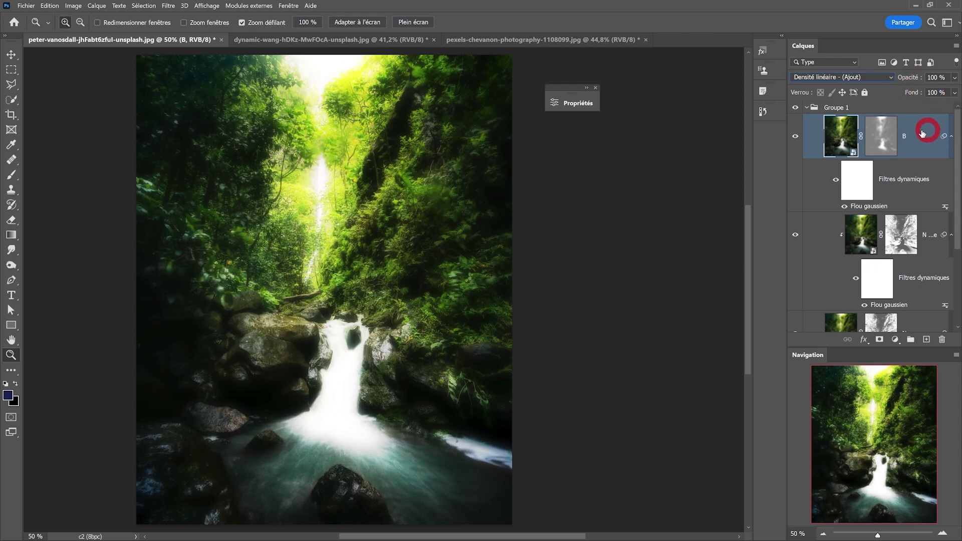
{"action": "left_click", "coordinate": [842, 80]}
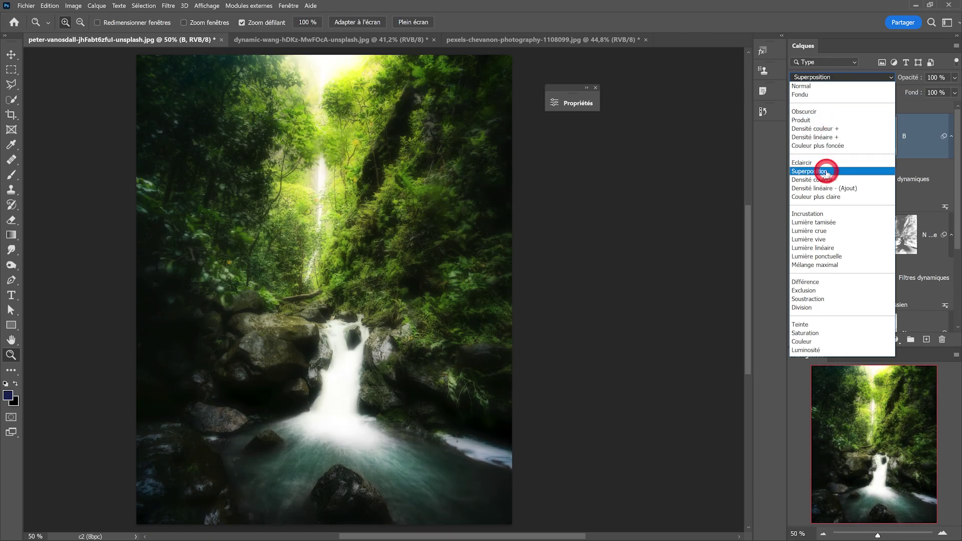
{"action": "left_click", "coordinate": [816, 172]}
- Switch to the portrait photo and select its Tons foncés by colour range with a Tolérance of 49 %
{"action": "left_click", "coordinate": [259, 40]}
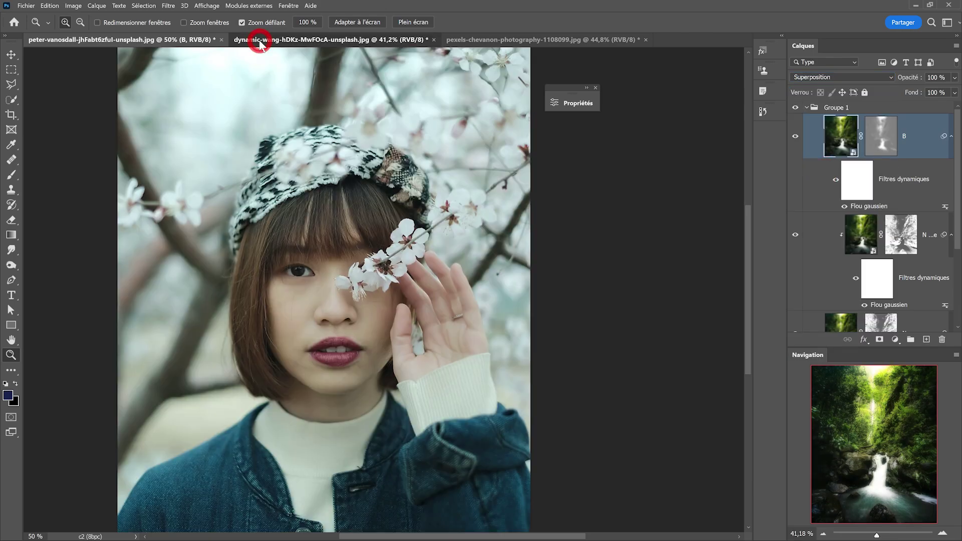
{"action": "left_click", "coordinate": [600, 176]}
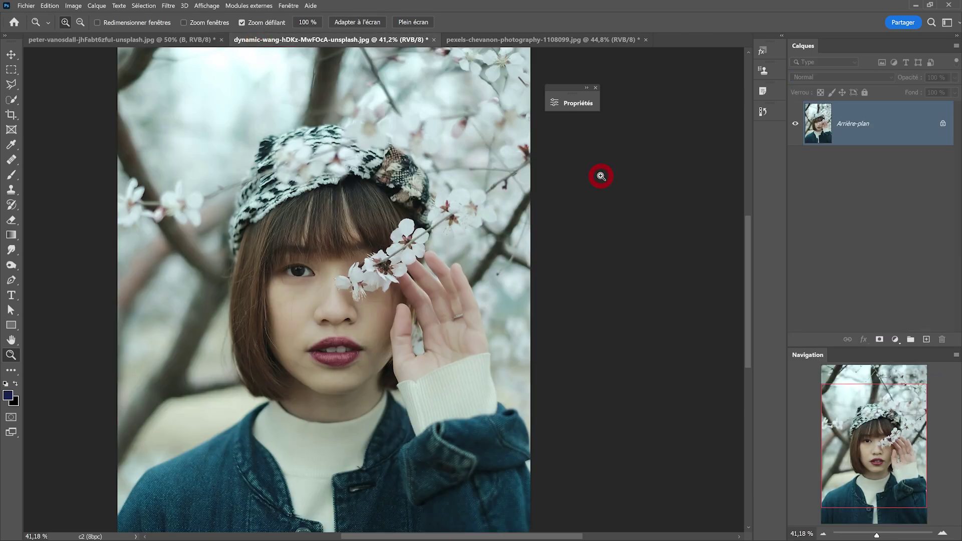
{"action": "left_click", "coordinate": [144, 6]}
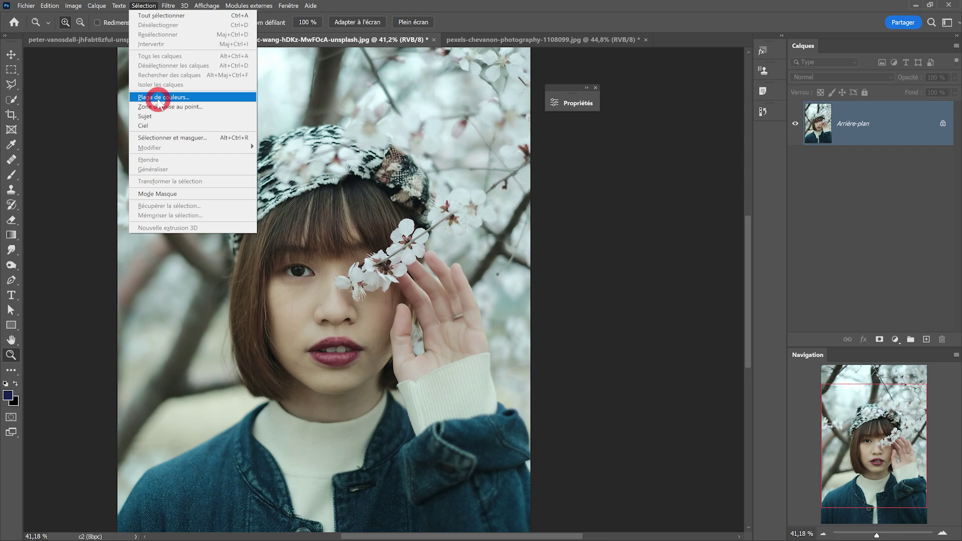
{"action": "left_click", "coordinate": [158, 100]}
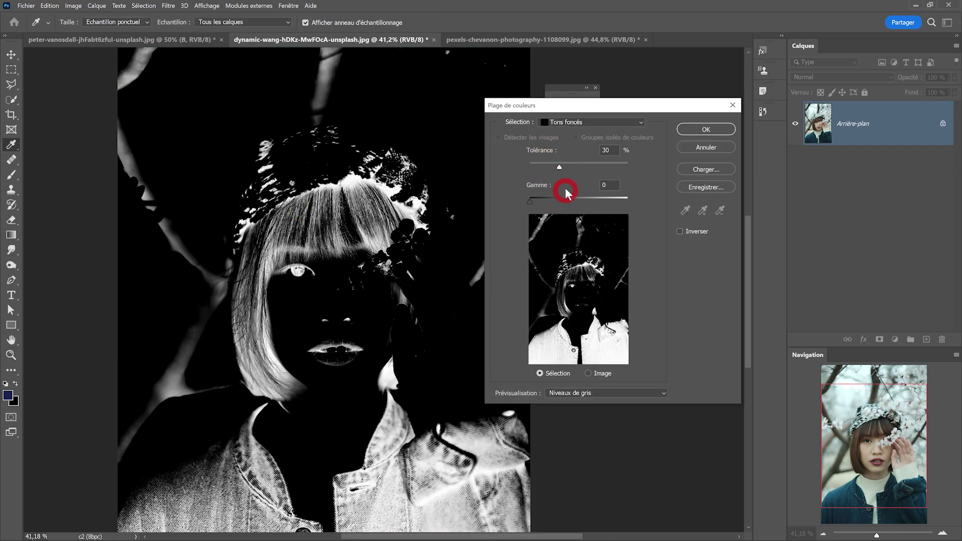
{"action": "left_click_drag", "start_coordinate": [573, 105], "coordinate": [596, 76]}
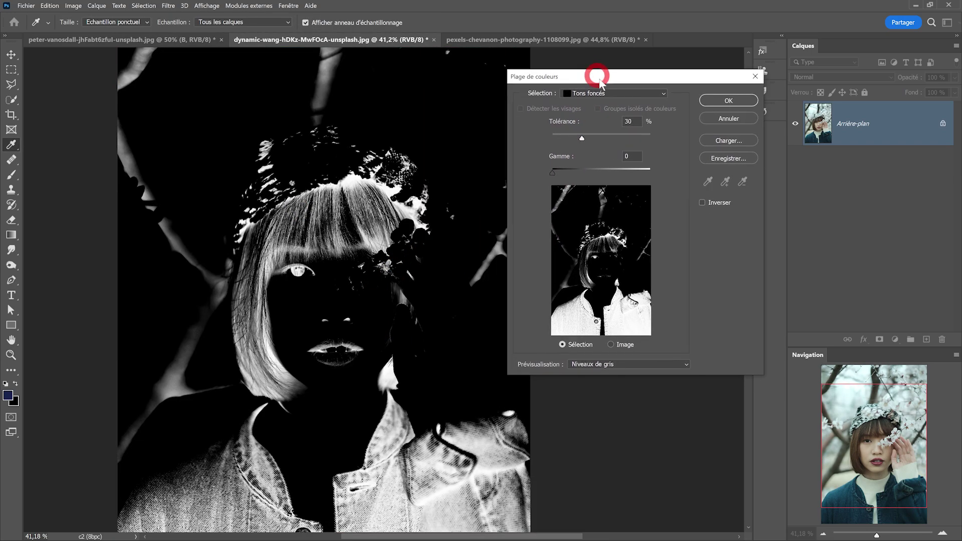
{"action": "left_click_drag", "start_coordinate": [584, 139], "coordinate": [600, 132]}
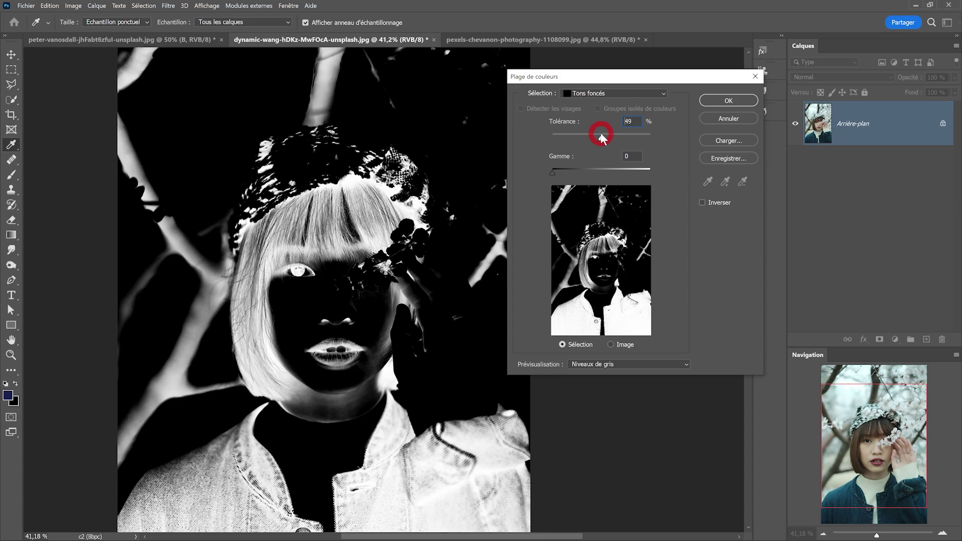
{"action": "left_click", "coordinate": [728, 100]}
- Save the dark-tone selection as a new channel named n, and deselect
{"action": "left_click", "coordinate": [144, 6]}
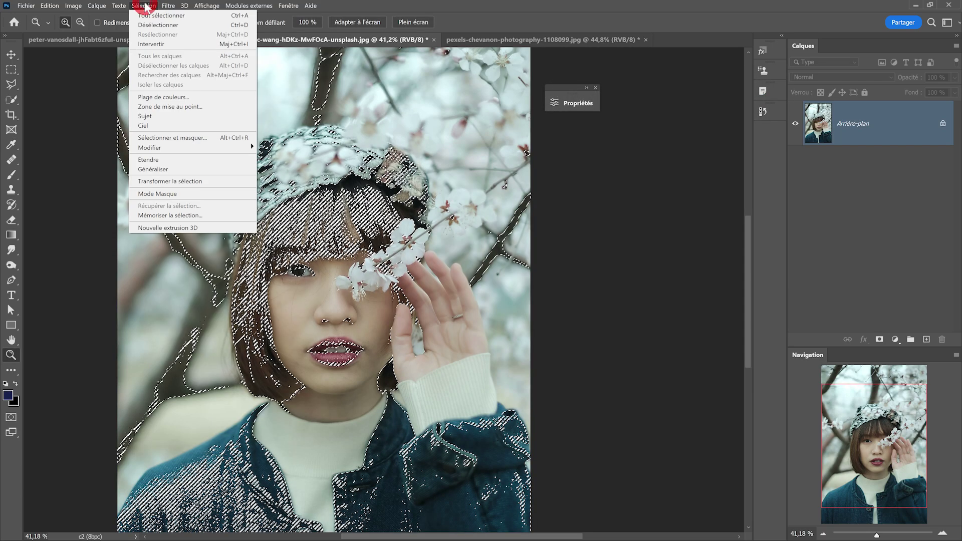
{"action": "left_click", "coordinate": [168, 215]}
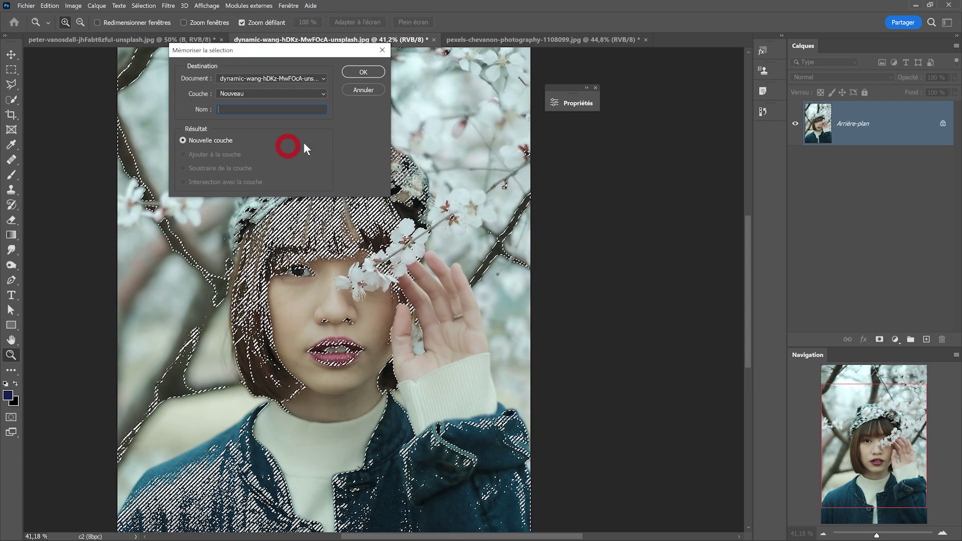
{"action": "left_click", "coordinate": [363, 71]}
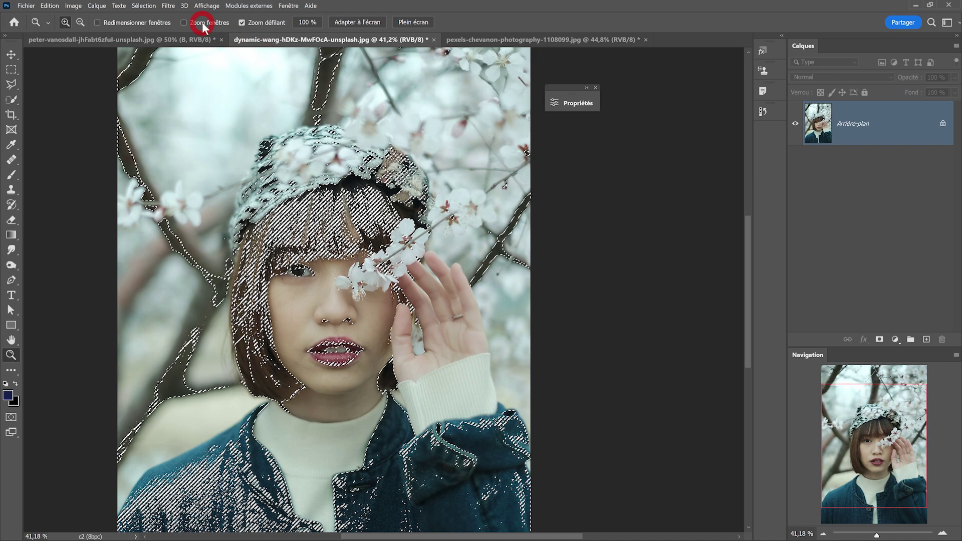
{"action": "key", "text": "ctrl+d"}
- Select the portrait's Tons clairs by colour range with a Tolérance of 60 % and a Gamme of 255
{"action": "left_click", "coordinate": [144, 6]}
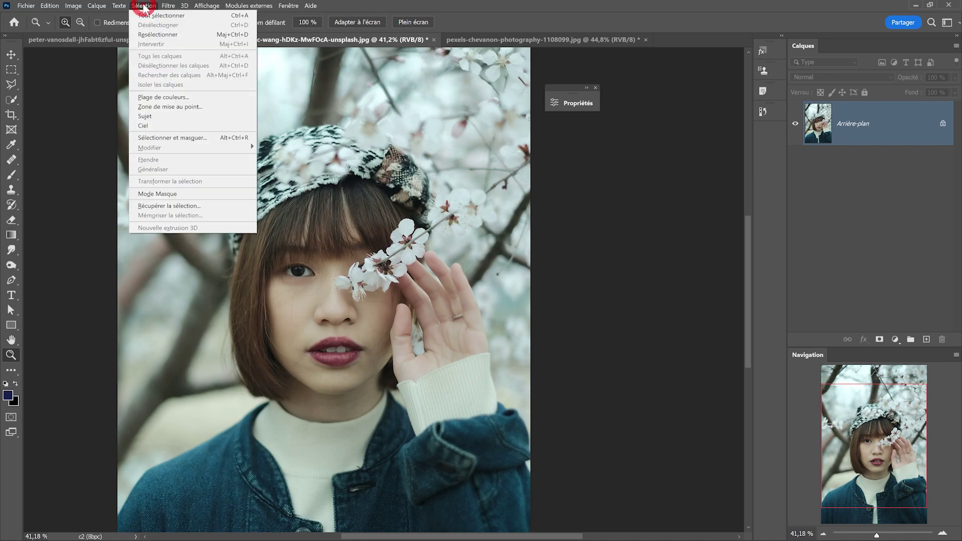
{"action": "left_click", "coordinate": [152, 97]}
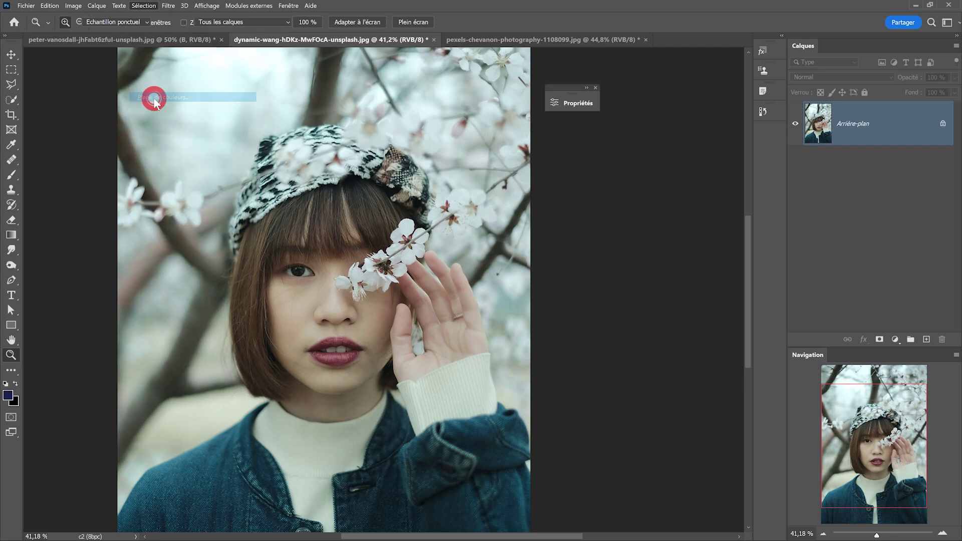
{"action": "left_click", "coordinate": [591, 93]}
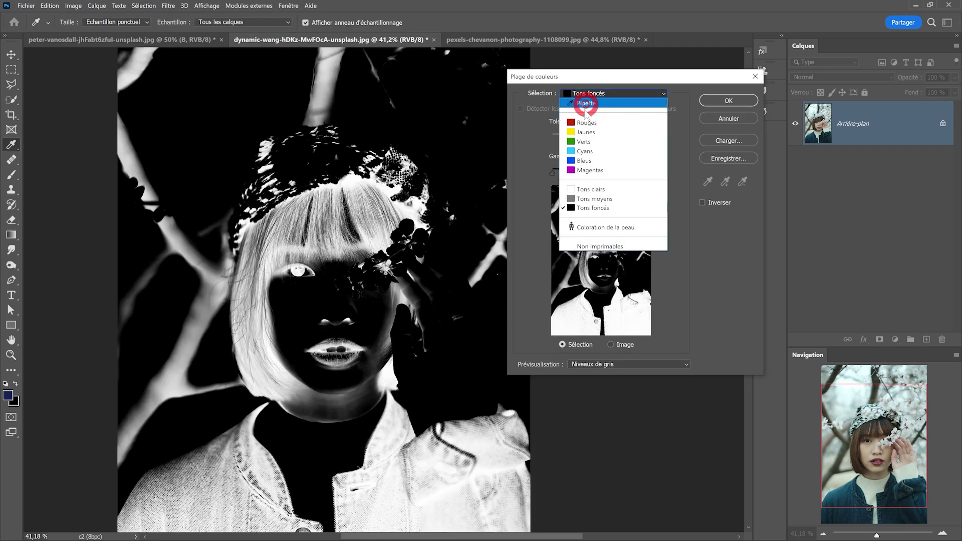
{"action": "left_click", "coordinate": [586, 189]}
{"action": "left_click_drag", "start_coordinate": [633, 135], "coordinate": [610, 133]}
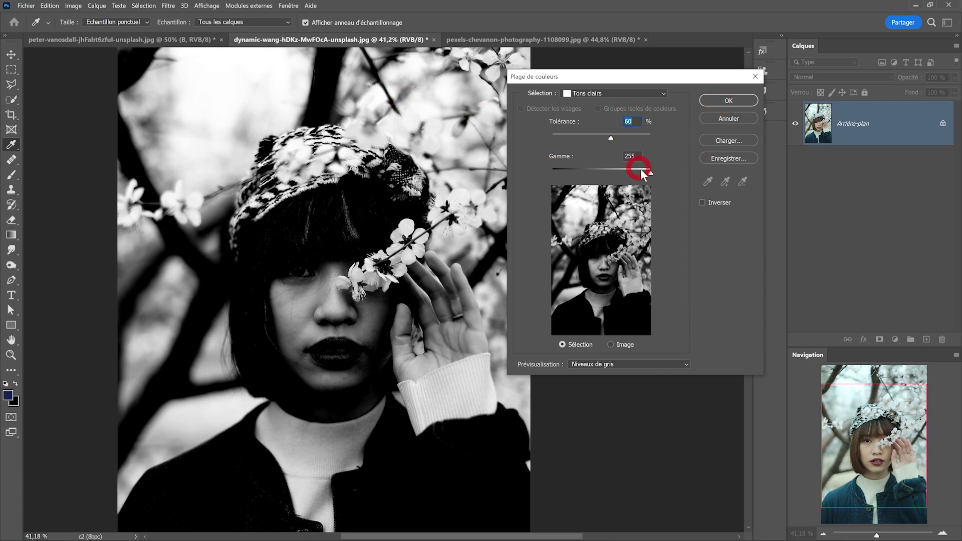
{"action": "left_click", "coordinate": [716, 102]}
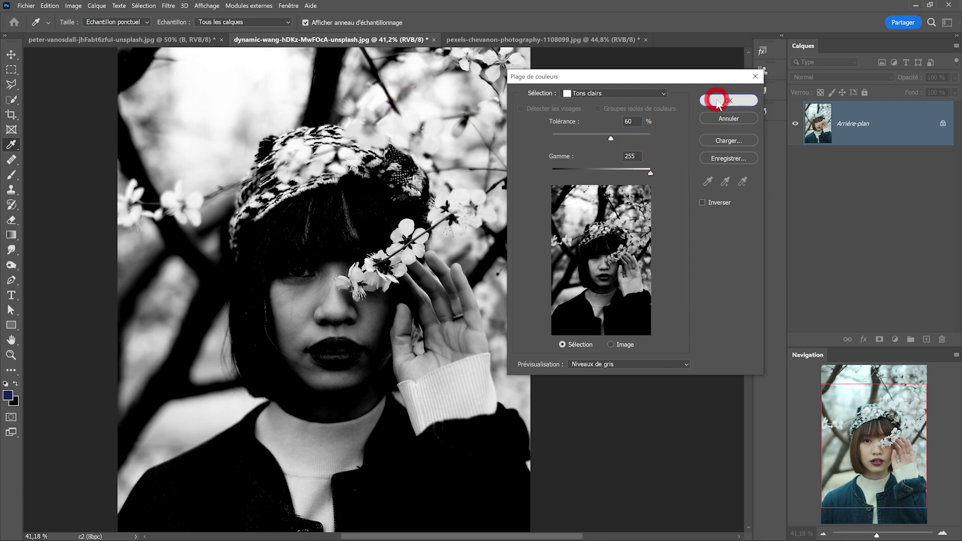
{"action": "key", "text": "z"}
- Save the light-tone selection as a new channel named b, and deselect
{"action": "left_click", "coordinate": [143, 6]}
{"action": "left_click", "coordinate": [160, 215]}
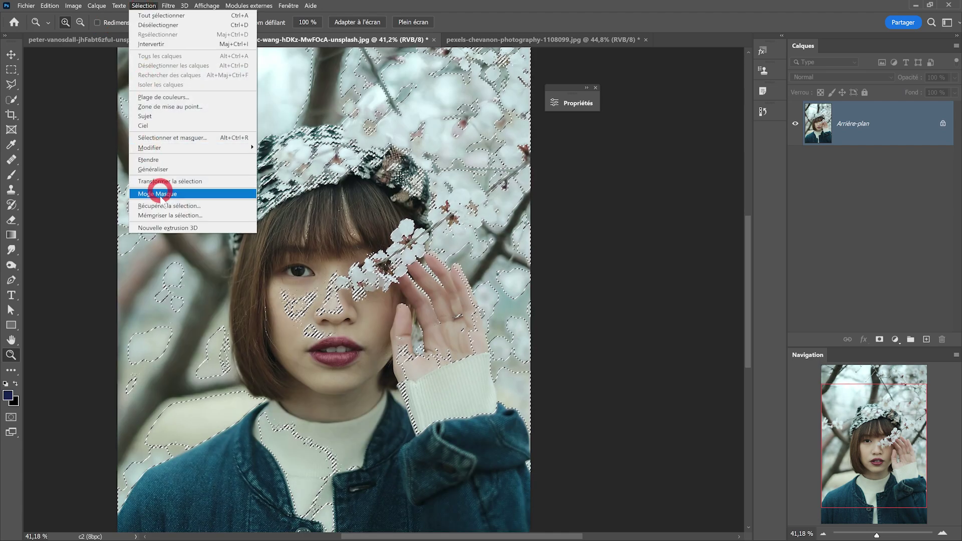
{"action": "type", "text": "b"}
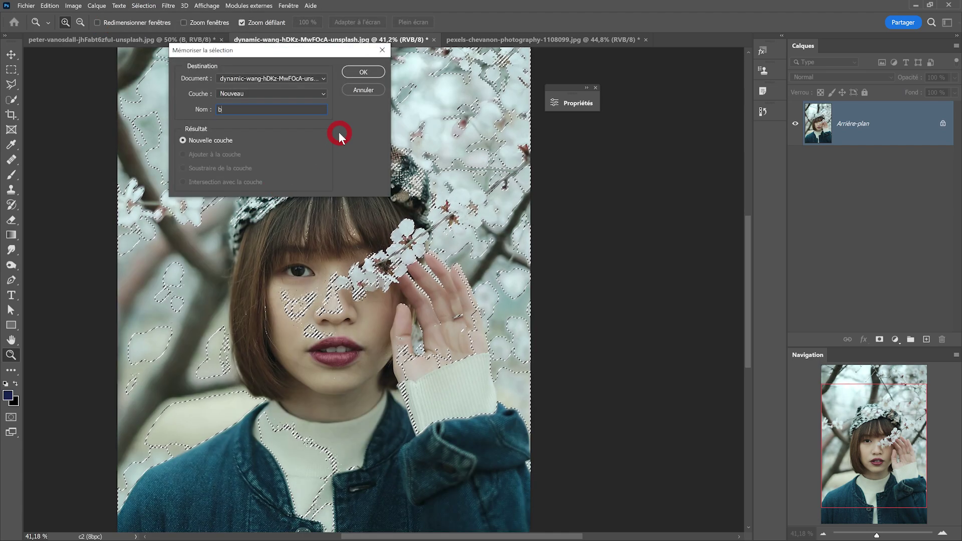
{"action": "left_click", "coordinate": [363, 71]}
{"action": "key", "text": "ctrl+d"}
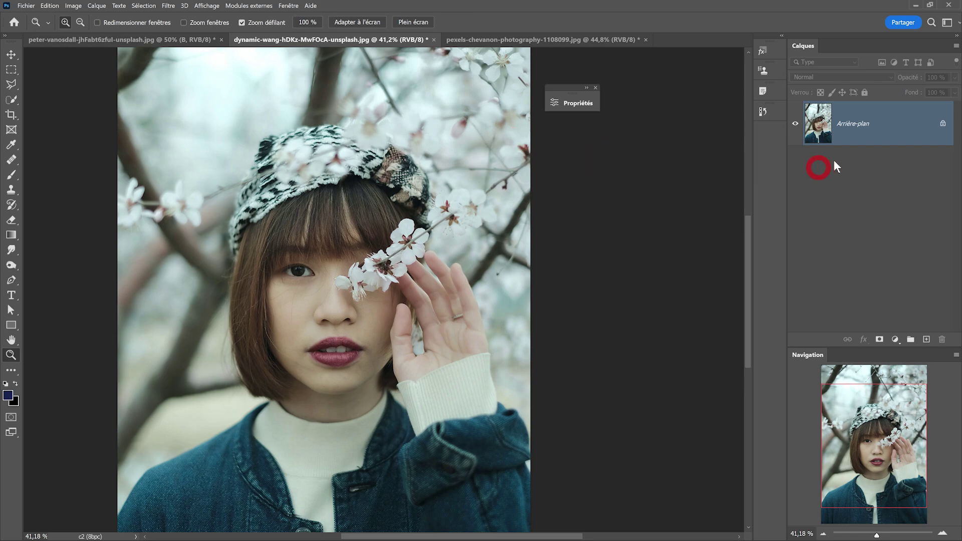
- Duplicate the portrait's background layer as n and convert the copy to a smart object
{"action": "key", "text": "ctrl+j"}
{"action": "left_click", "coordinate": [853, 125]}
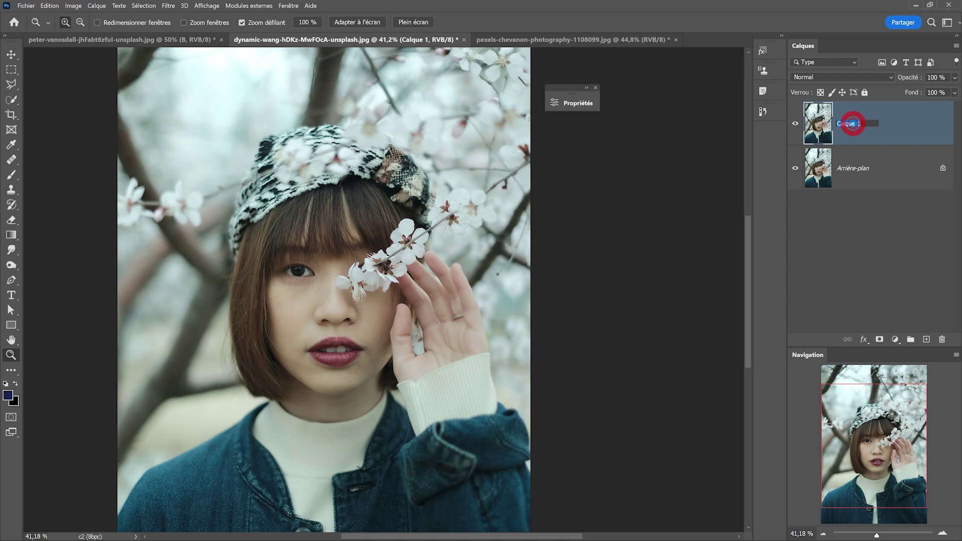
{"action": "type", "text": "n"}
{"action": "key", "text": "Return"}
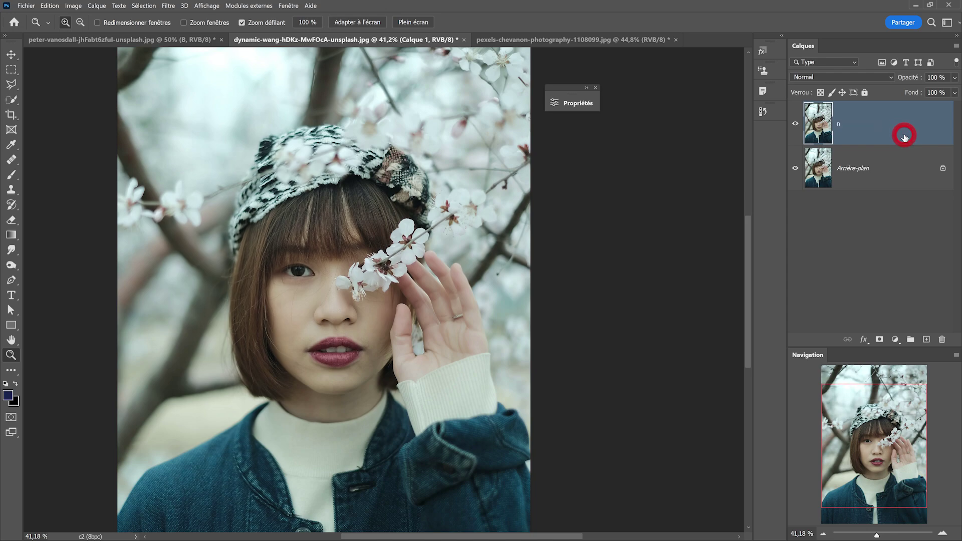
{"action": "right_click", "coordinate": [873, 120]}
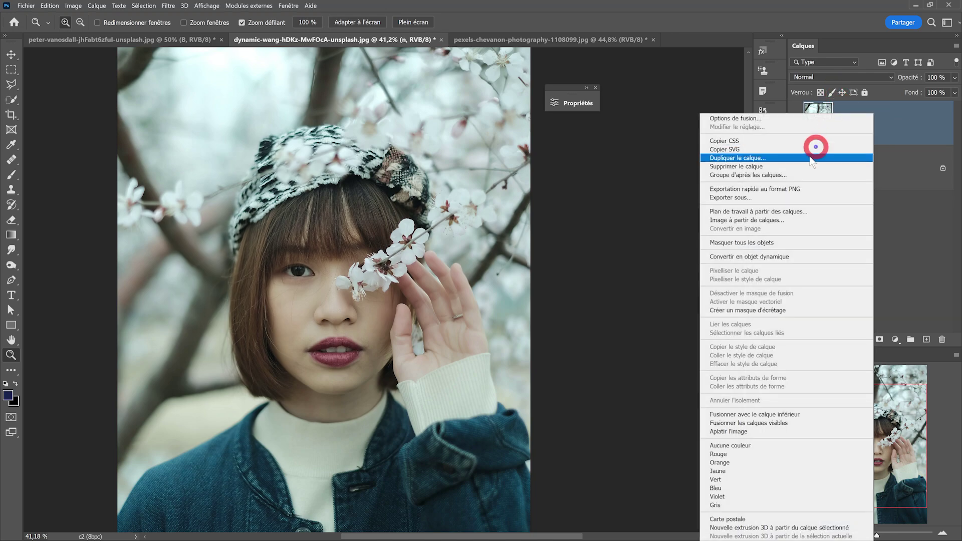
{"action": "left_click", "coordinate": [777, 259]}
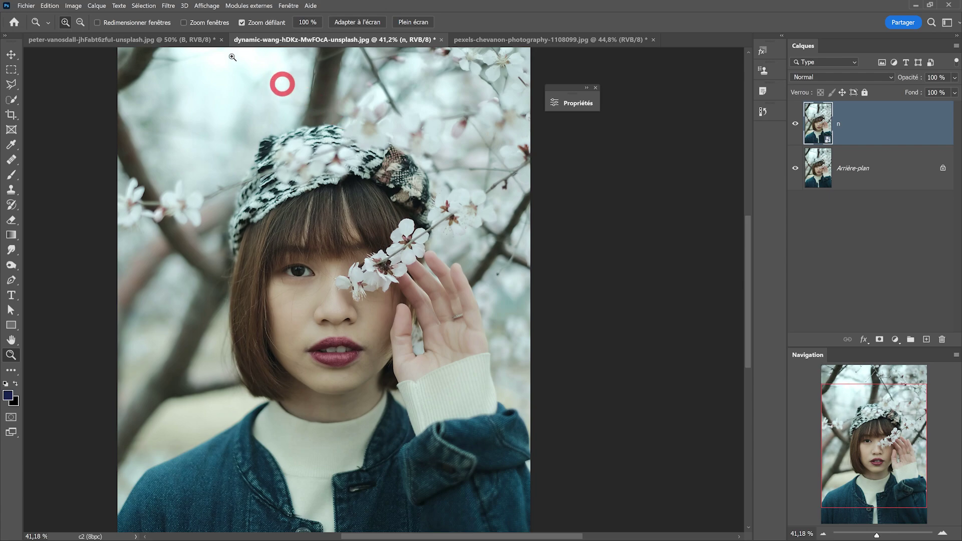
- Apply a Flou gaussien smart filter with a radius of 27,7 pixels to layer n
{"action": "left_click", "coordinate": [169, 5]}
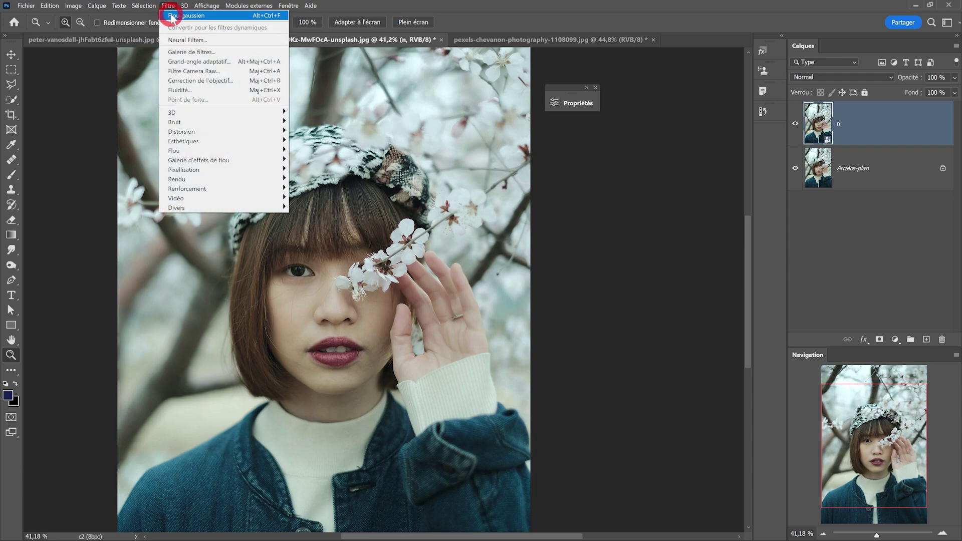
{"action": "left_click", "coordinate": [203, 15]}
{"action": "left_click_drag", "start_coordinate": [617, 321], "coordinate": [615, 324]}
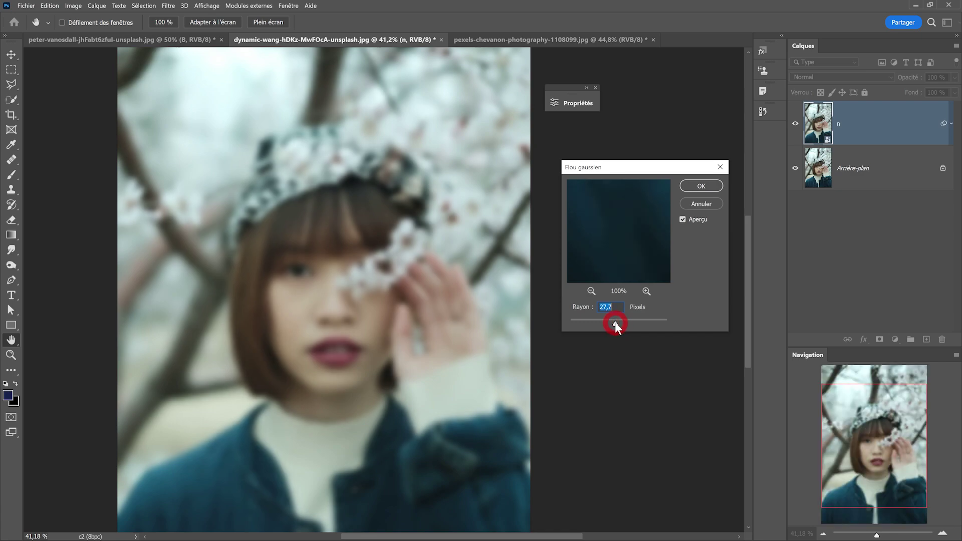
{"action": "left_click", "coordinate": [692, 188]}
{"action": "key", "text": "z"}
- Load the saved n channel as a selection and turn it into a layer mask on layer n
{"action": "left_click", "coordinate": [143, 5]}
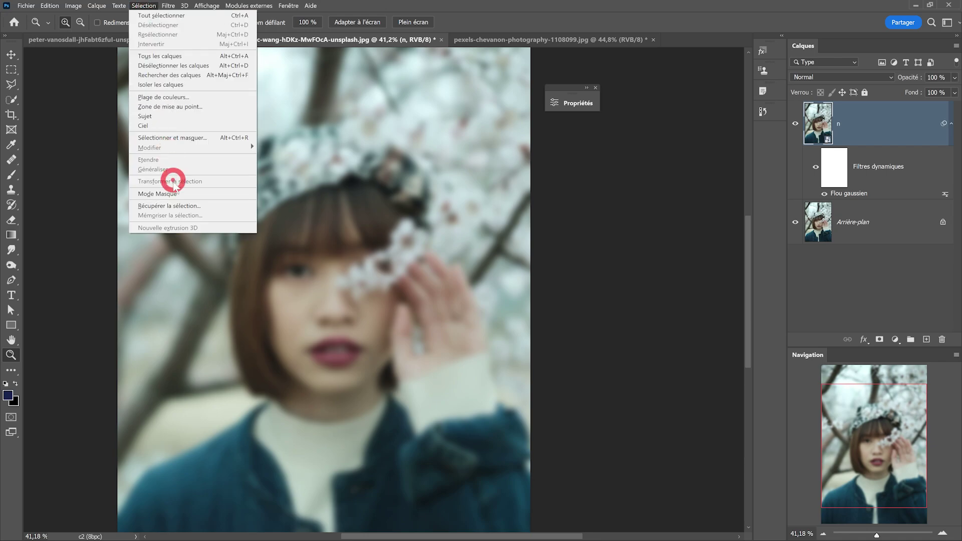
{"action": "left_click", "coordinate": [170, 206]}
{"action": "left_click", "coordinate": [220, 91]}
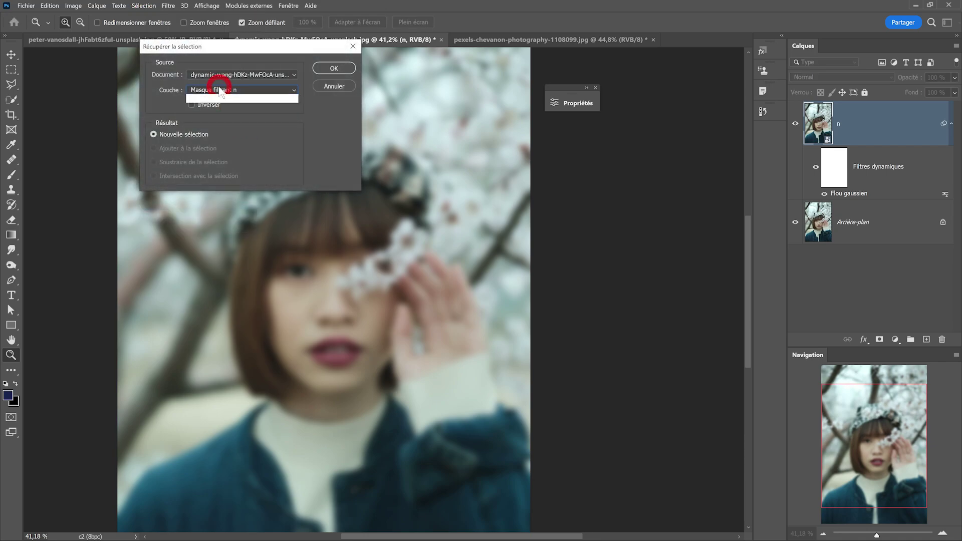
{"action": "left_click", "coordinate": [212, 127]}
{"action": "left_click", "coordinate": [334, 68]}
{"action": "left_click", "coordinate": [879, 340]}
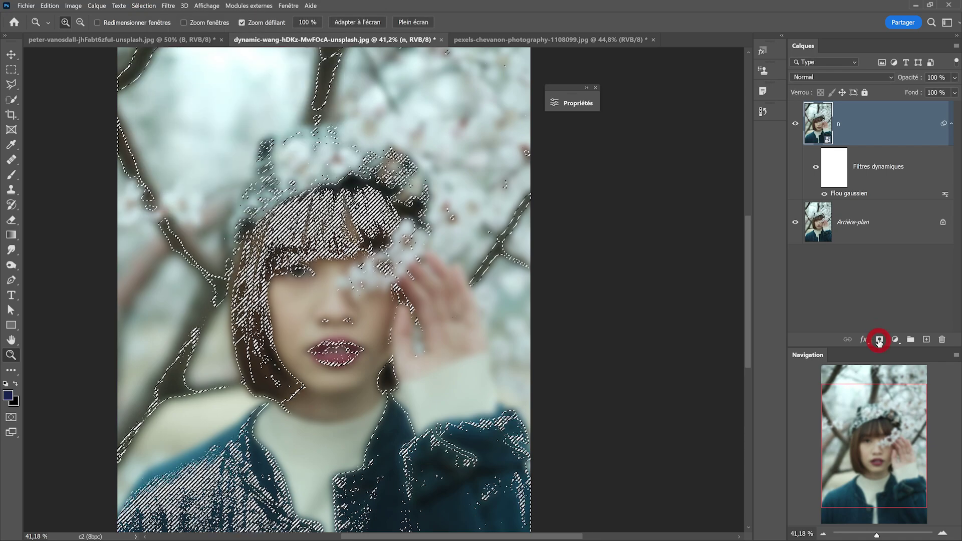
- Set layer n's blend mode to Produit and compare the portrait with and without the layer, leaving it visible
{"action": "left_click", "coordinate": [809, 78]}
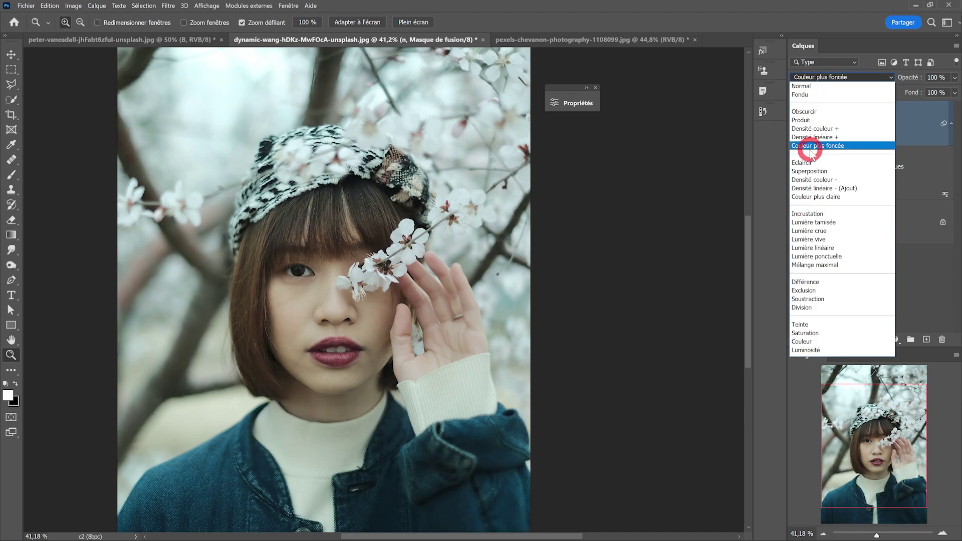
{"action": "left_click", "coordinate": [805, 121]}
{"action": "left_click", "coordinate": [795, 124]}
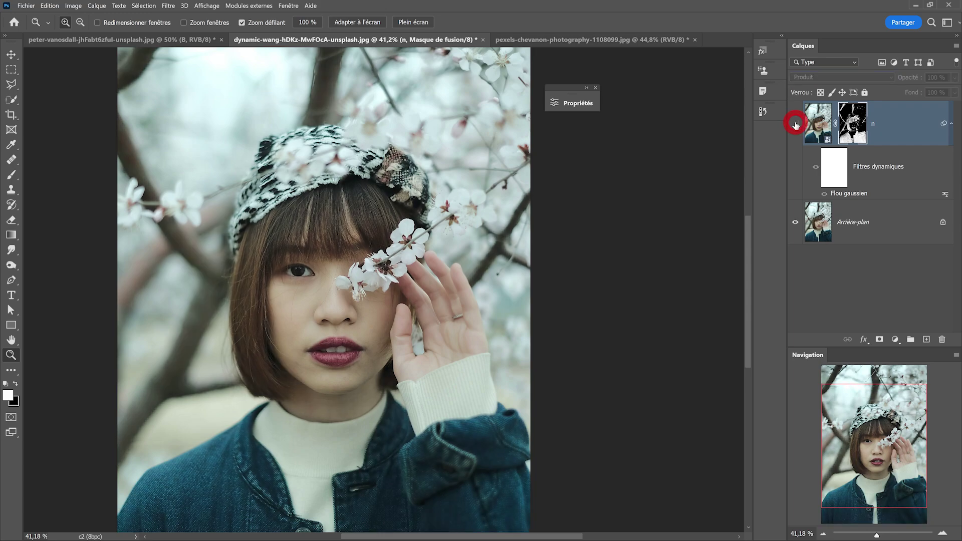
{"action": "left_click", "coordinate": [795, 124]}
{"action": "left_click", "coordinate": [795, 123]}
{"action": "left_click", "coordinate": [795, 124]}
{"action": "left_click", "coordinate": [795, 124]}
{"action": "left_click", "coordinate": [795, 124]}
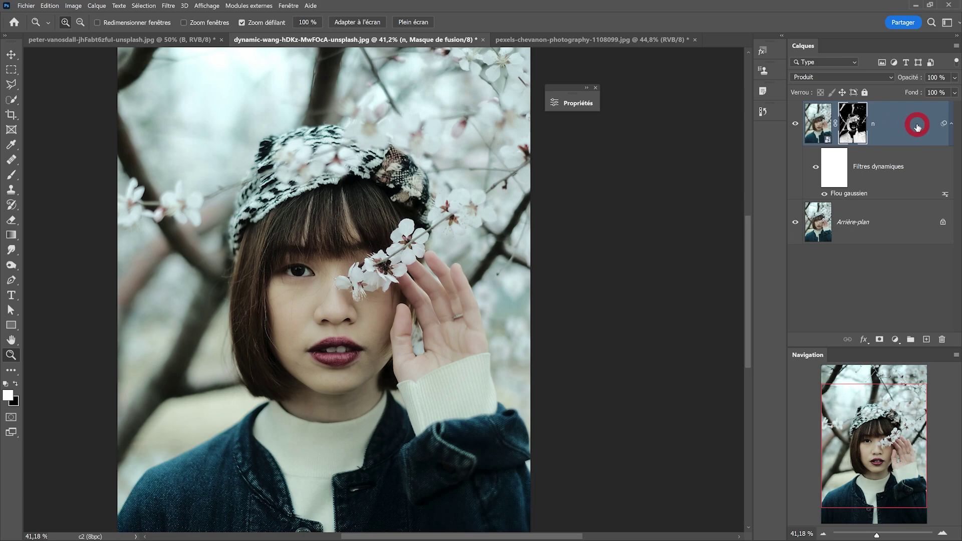
- Duplicate the blurred layer n and rename the copy b
{"action": "left_click_drag", "start_coordinate": [917, 127], "coordinate": [926, 338]}
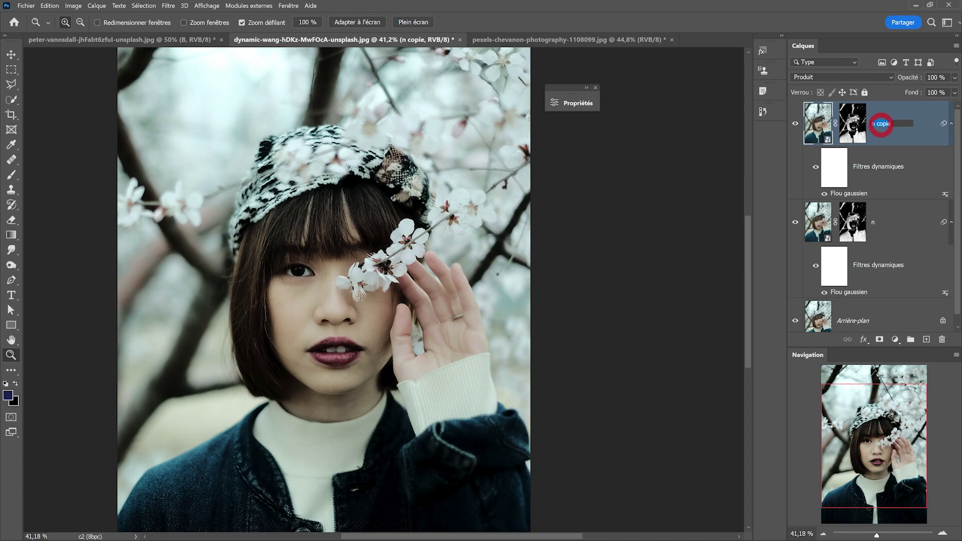
{"action": "type", "text": "b"}
{"action": "key", "text": "Return"}
- Remove the layer mask from layer b and set its blend mode to Superposition
{"action": "left_click_drag", "start_coordinate": [859, 133], "coordinate": [940, 340]}
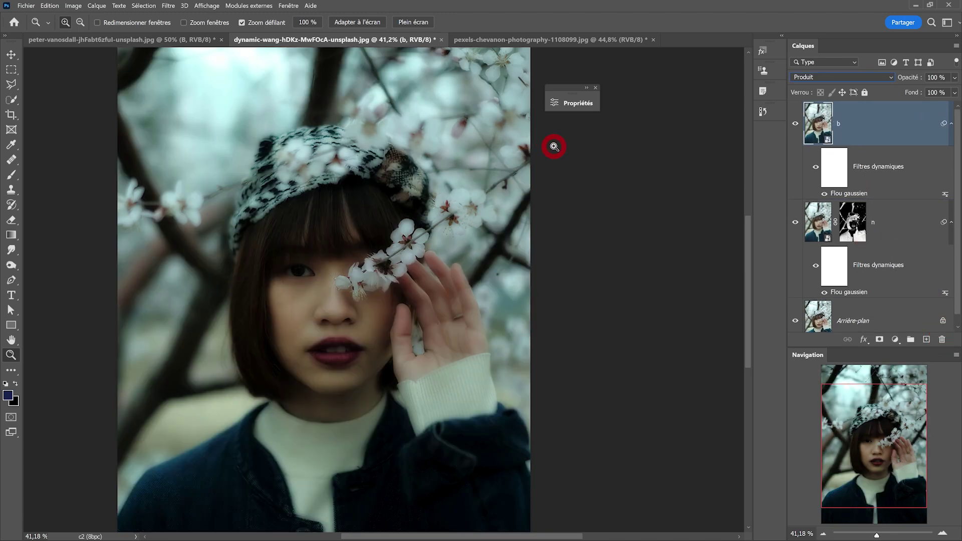
{"action": "left_click", "coordinate": [809, 76]}
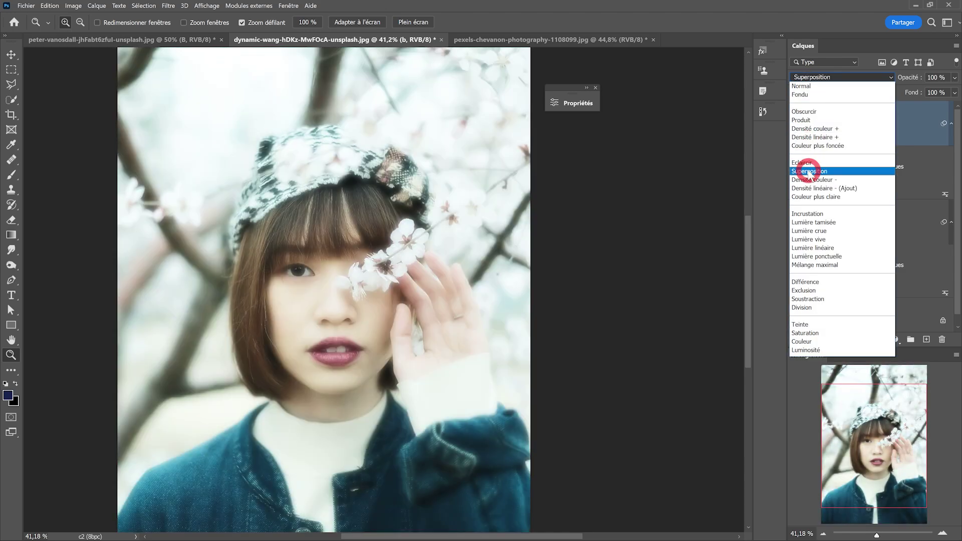
{"action": "left_click", "coordinate": [808, 171]}
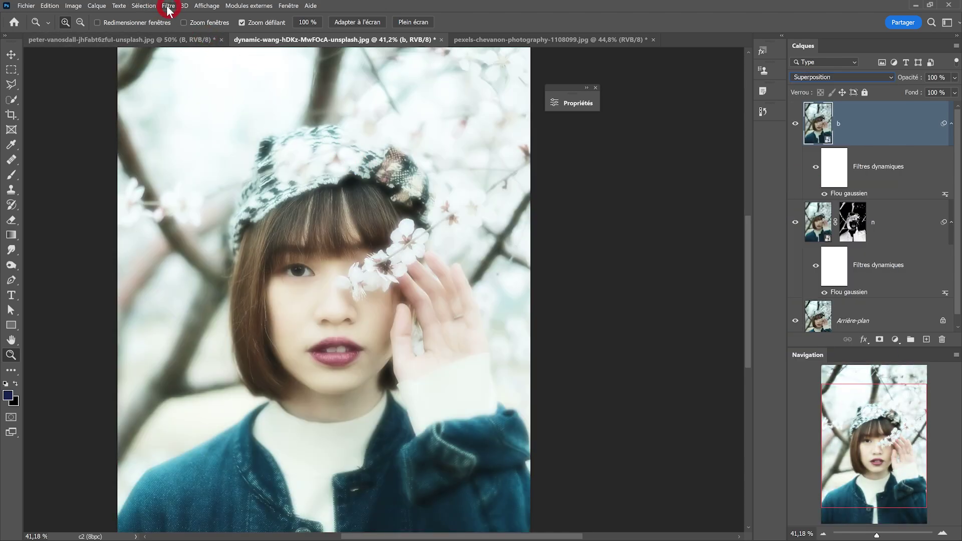
- Load the saved b channel as a selection and turn it into a layer mask on layer b
{"action": "left_click", "coordinate": [141, 6]}
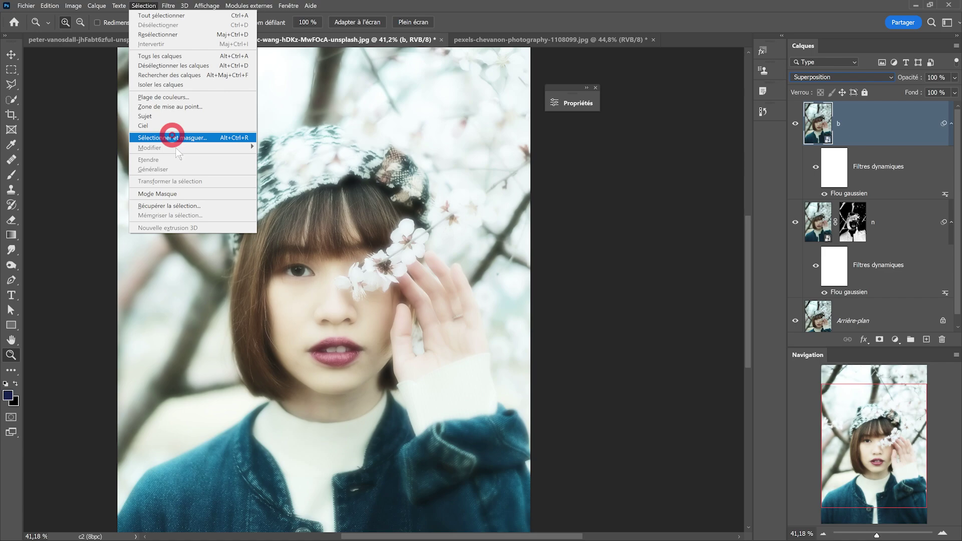
{"action": "left_click", "coordinate": [183, 205]}
{"action": "left_click", "coordinate": [213, 90]}
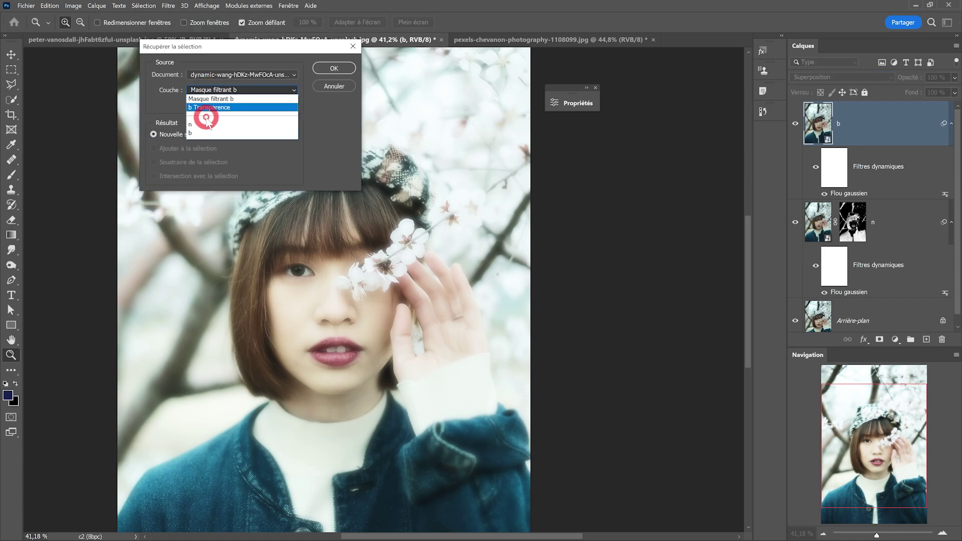
{"action": "left_click", "coordinate": [208, 133]}
{"action": "key", "text": "Return"}
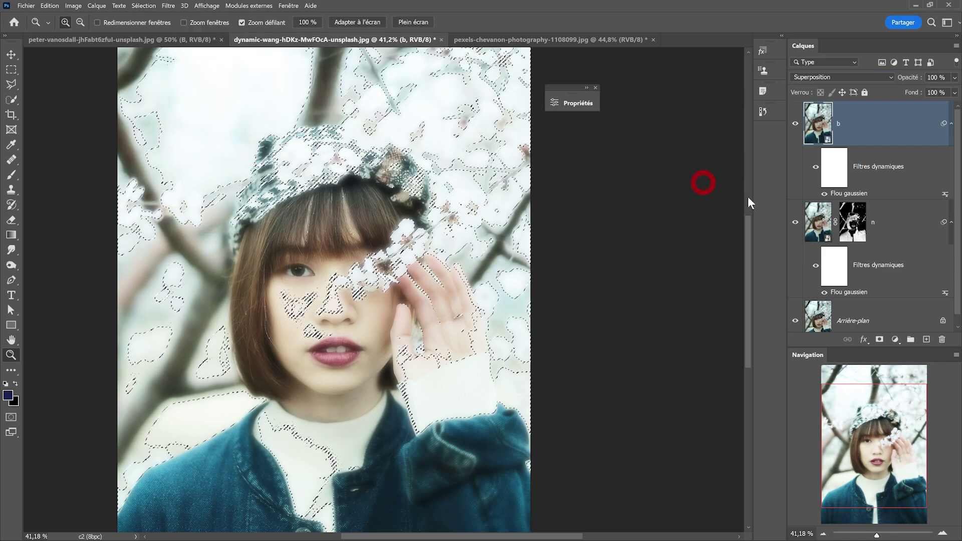
{"action": "left_click", "coordinate": [880, 341]}
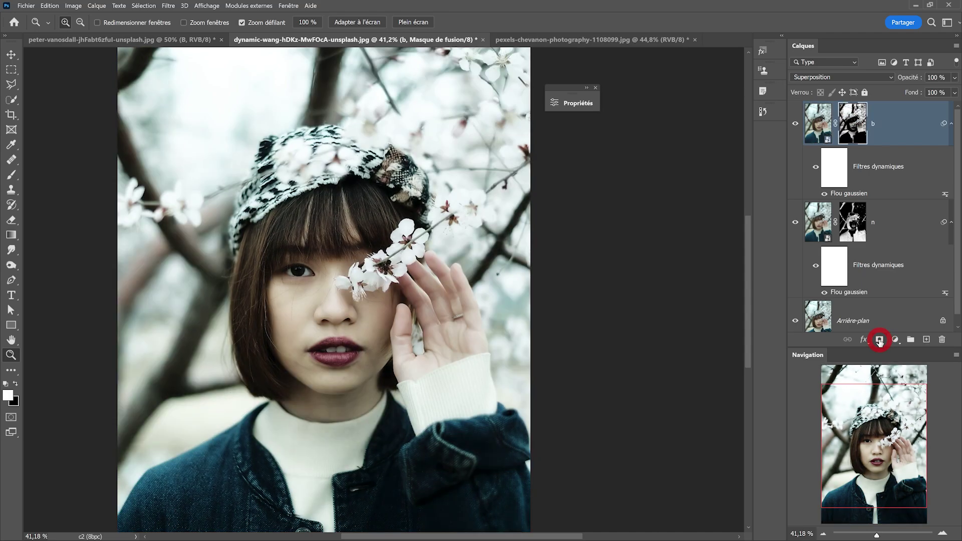
- Group layers b and n, and compare the portrait with and without the group, leaving it visible
{"action": "left_click", "coordinate": [900, 226], "text": "shift"}
{"action": "key", "text": "ctrl+g"}
{"action": "left_click", "coordinate": [795, 107]}
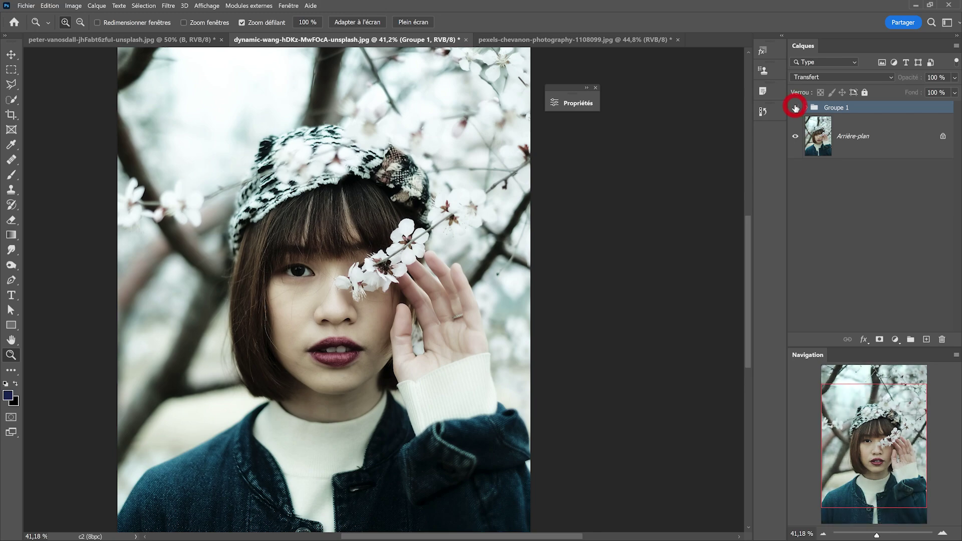
{"action": "left_click", "coordinate": [795, 108]}
{"action": "left_click", "coordinate": [795, 108]}
{"action": "left_click", "coordinate": [795, 108]}
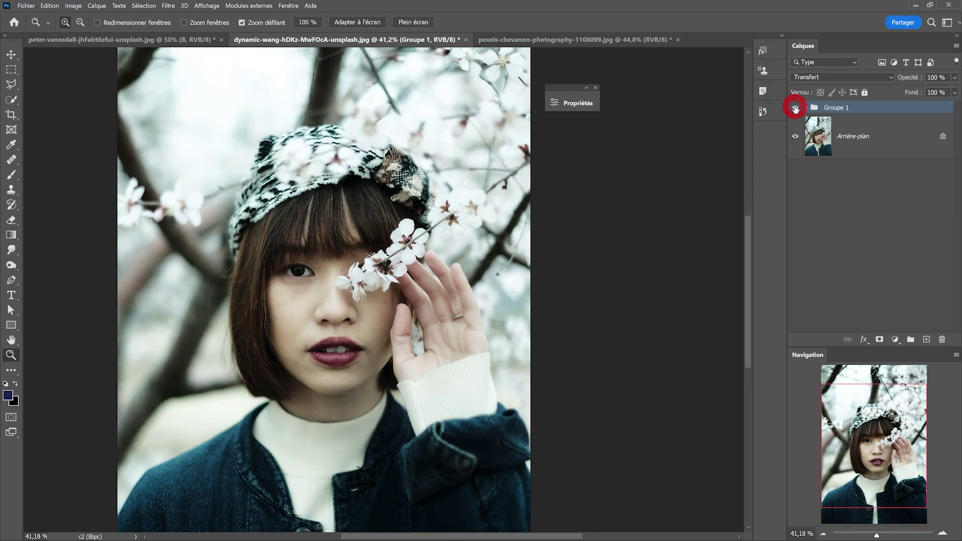
{"action": "left_click", "coordinate": [795, 108]}
- Set the mask of layer b inside the group to a 53.9 px feather and 78% density
{"action": "left_click", "coordinate": [910, 139]}
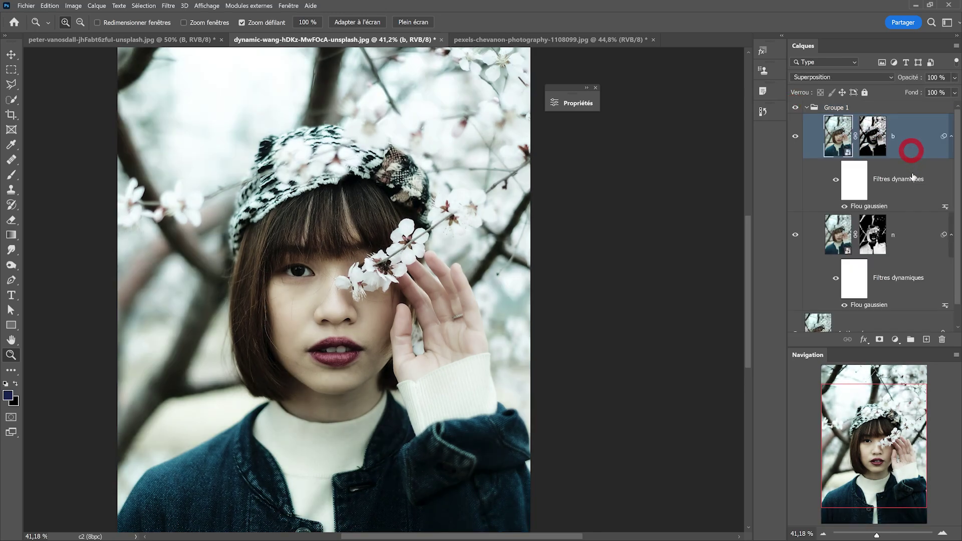
{"action": "left_click", "coordinate": [913, 223]}
{"action": "left_click", "coordinate": [916, 140]}
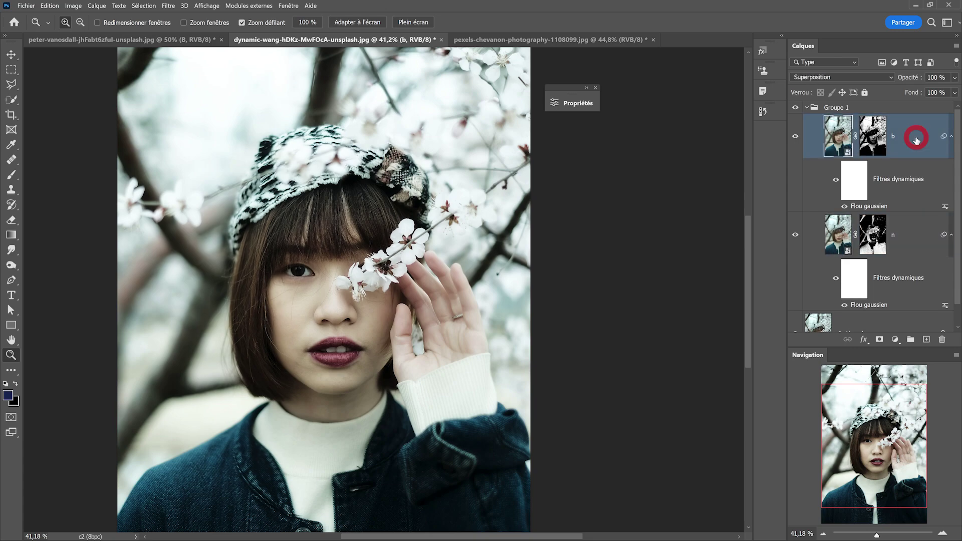
{"action": "left_click", "coordinate": [873, 143]}
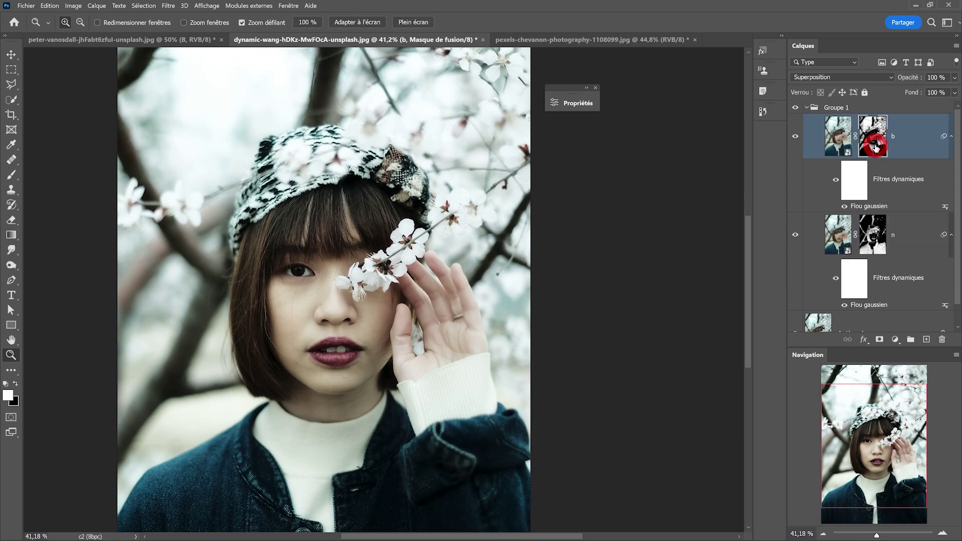
{"action": "left_click", "coordinate": [578, 103]}
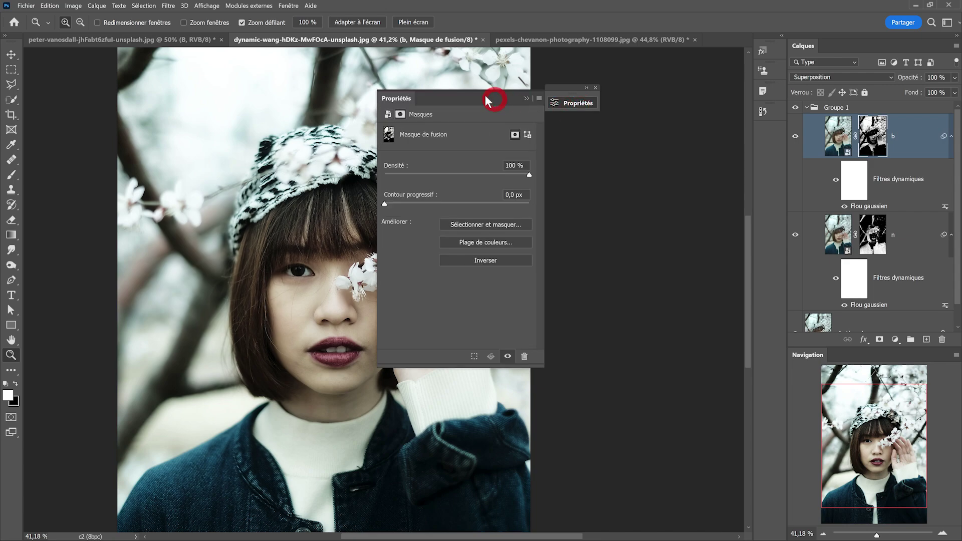
{"action": "left_click_drag", "start_coordinate": [490, 99], "coordinate": [620, 80]}
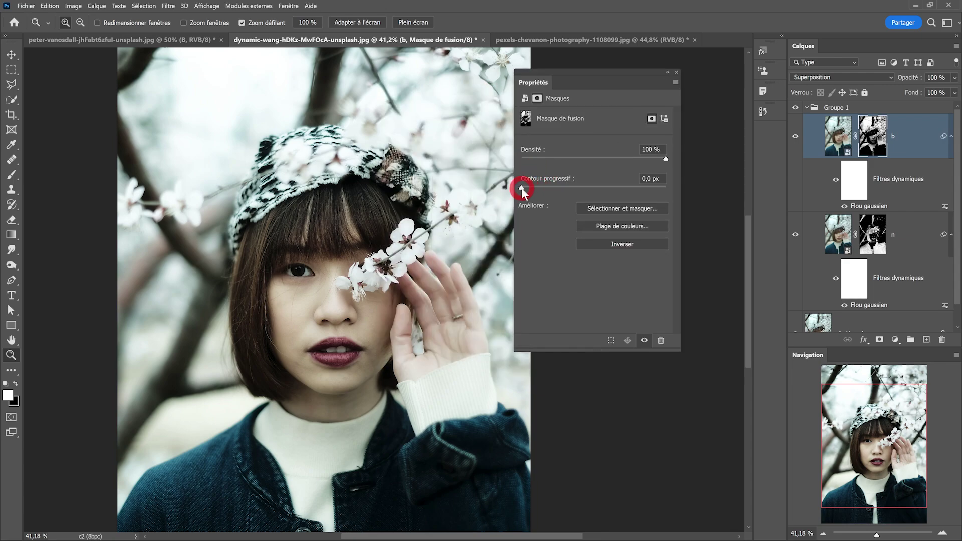
{"action": "left_click_drag", "start_coordinate": [521, 188], "coordinate": [602, 186]}
{"action": "left_click_drag", "start_coordinate": [665, 158], "coordinate": [634, 161]}
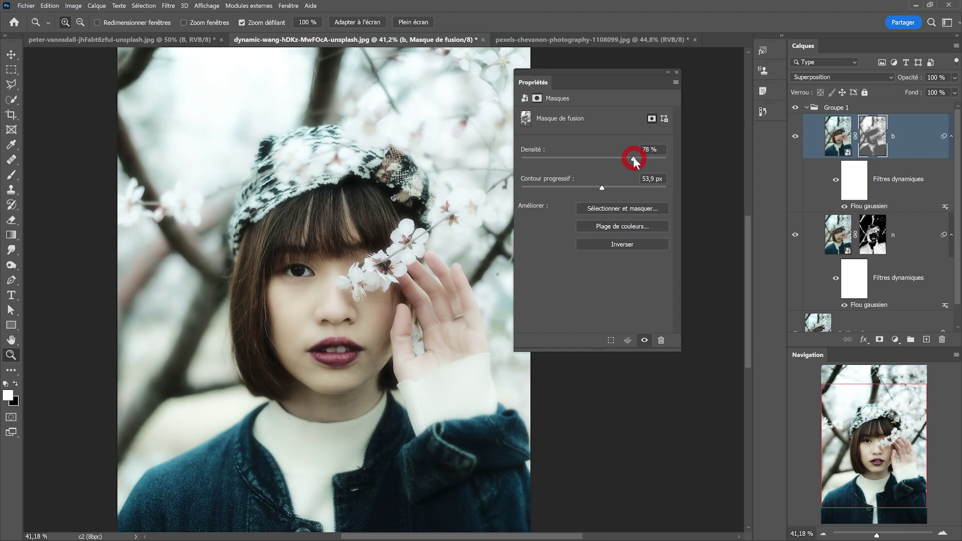
- Set the mask of layer n to a 25.1 px feather and 67% density
{"action": "left_click", "coordinate": [874, 242]}
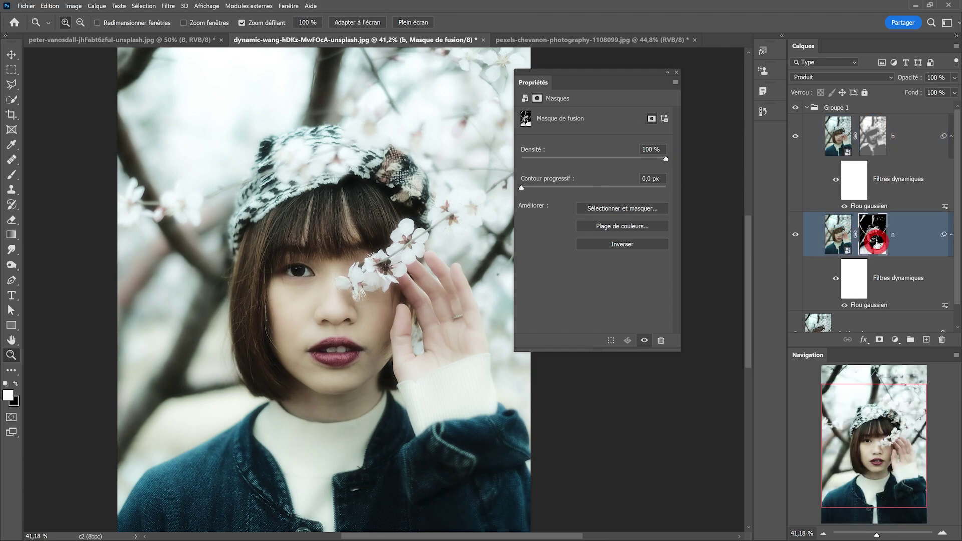
{"action": "left_click_drag", "start_coordinate": [560, 186], "coordinate": [587, 186]}
{"action": "left_click", "coordinate": [618, 160]}
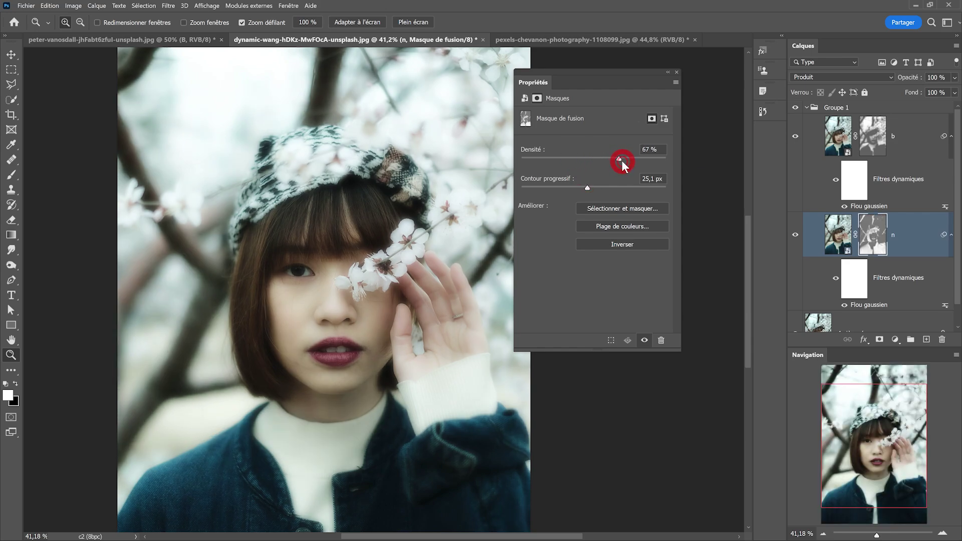
- Compare the portrait with and without the group's softened masks, leaving the group visible
{"action": "left_click", "coordinate": [794, 108]}
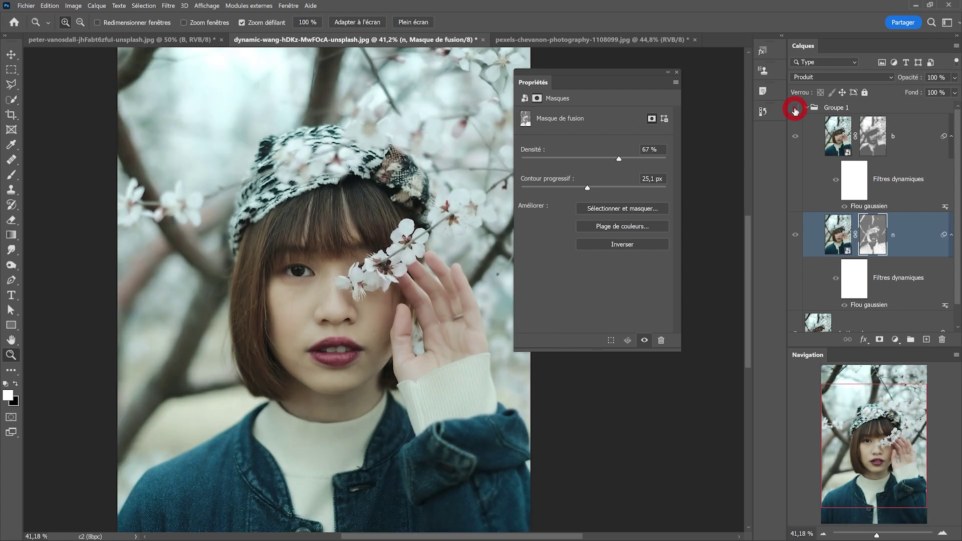
{"action": "left_click", "coordinate": [795, 108]}
{"action": "left_click", "coordinate": [795, 108]}
{"action": "left_click", "coordinate": [794, 108]}
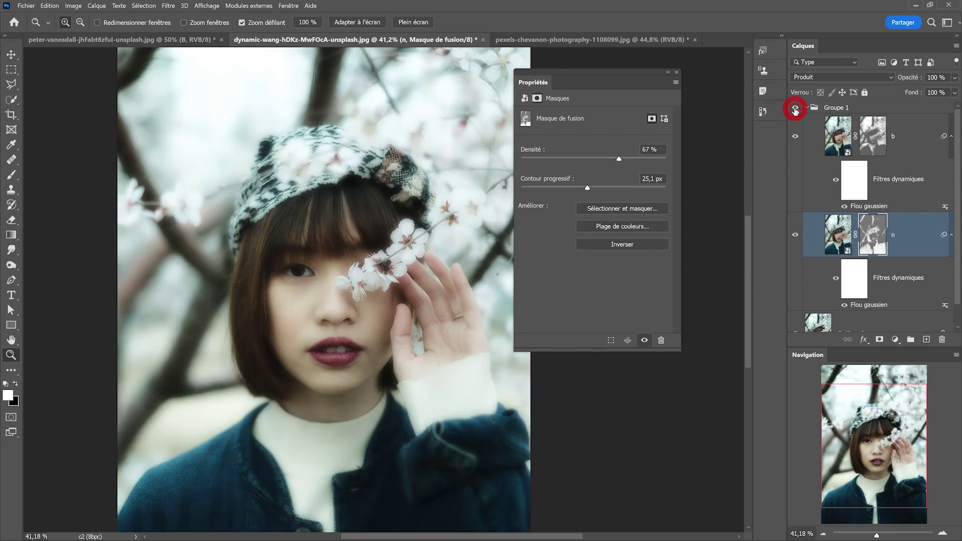
{"action": "left_click", "coordinate": [794, 108]}
{"action": "left_click", "coordinate": [795, 108]}
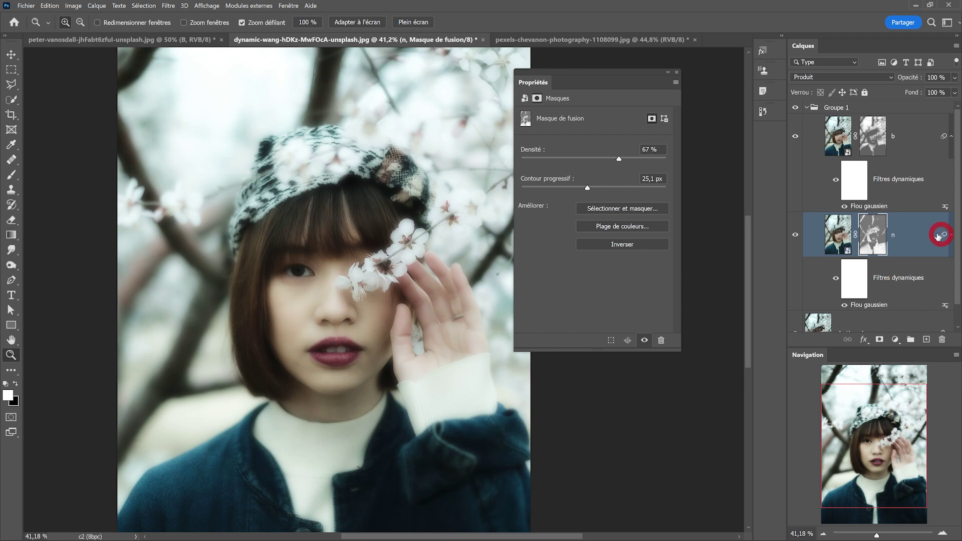
- Duplicate layer n with its mask and blur, and clip the copy to layer n
{"action": "left_click", "coordinate": [917, 235]}
{"action": "scroll", "coordinate": [917, 238], "scroll_direction": "down", "scroll_amount": 1}
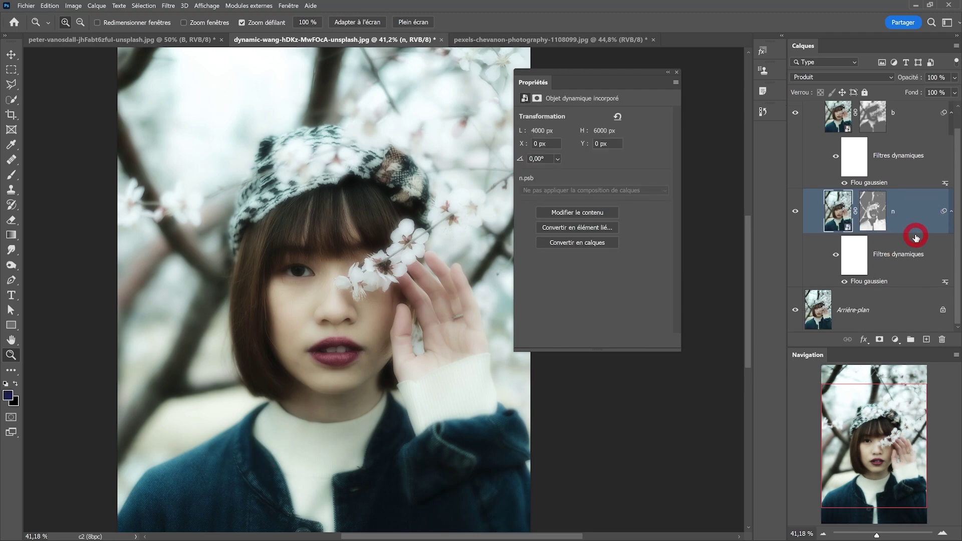
{"action": "left_click_drag", "start_coordinate": [918, 211], "coordinate": [919, 300]}
{"action": "left_click_drag", "start_coordinate": [905, 282], "coordinate": [906, 285]}
- Set the clipped copy's blend mode to Superposition and compare the portrait with and without it, leaving it visible
{"action": "left_click", "coordinate": [824, 77]}
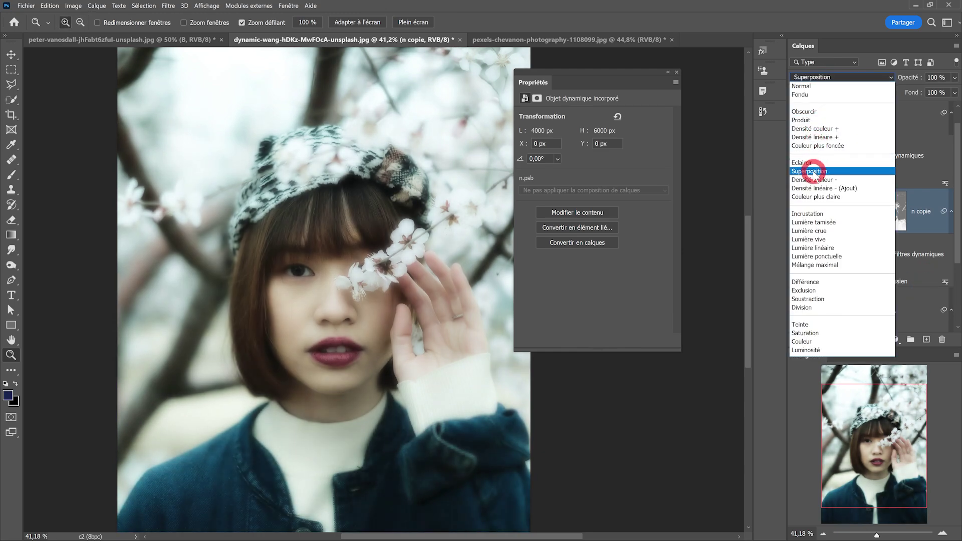
{"action": "left_click", "coordinate": [809, 171]}
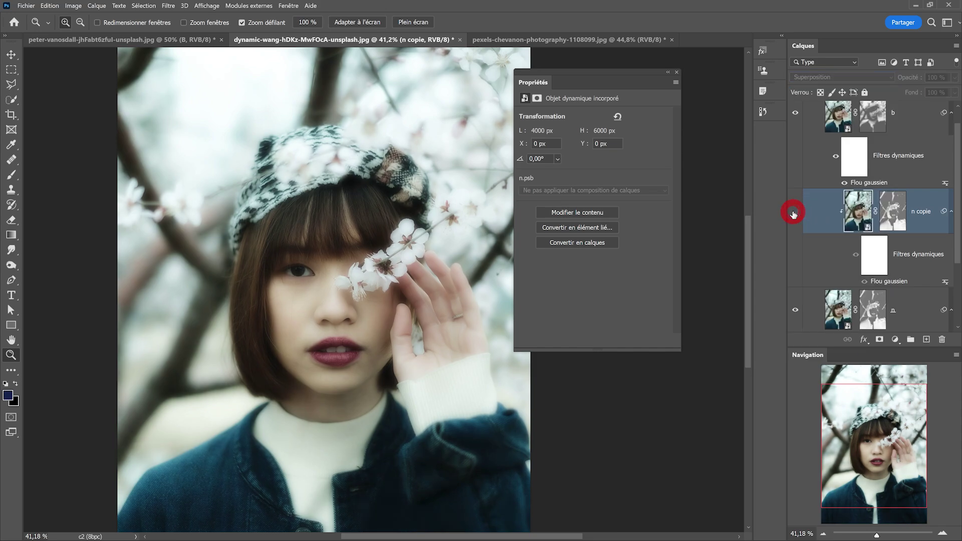
{"action": "left_click", "coordinate": [793, 213]}
{"action": "left_click", "coordinate": [793, 213]}
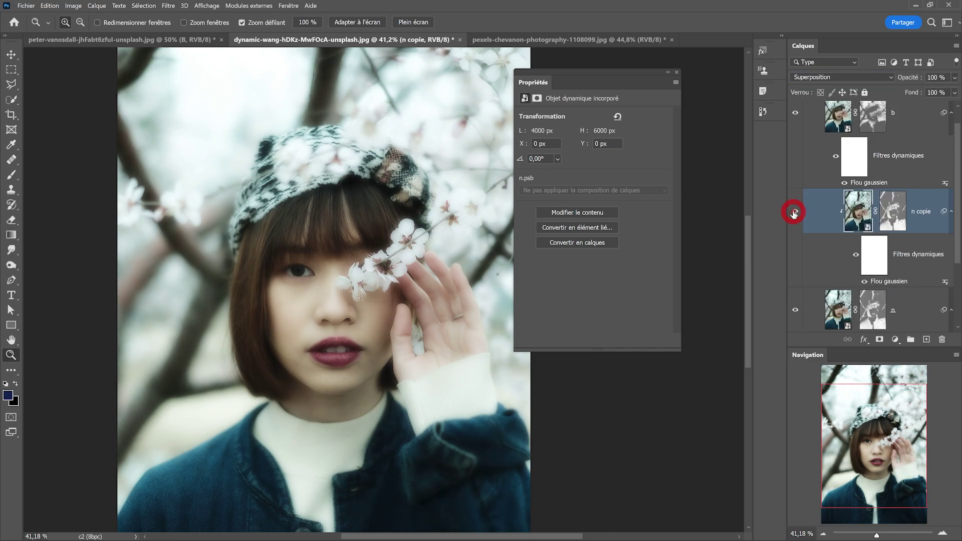
{"action": "left_click", "coordinate": [793, 214]}
{"action": "left_click", "coordinate": [794, 214]}
- Set the mask of the clipped copy of n to 100% density and a 127 px feather
{"action": "left_click", "coordinate": [888, 214]}
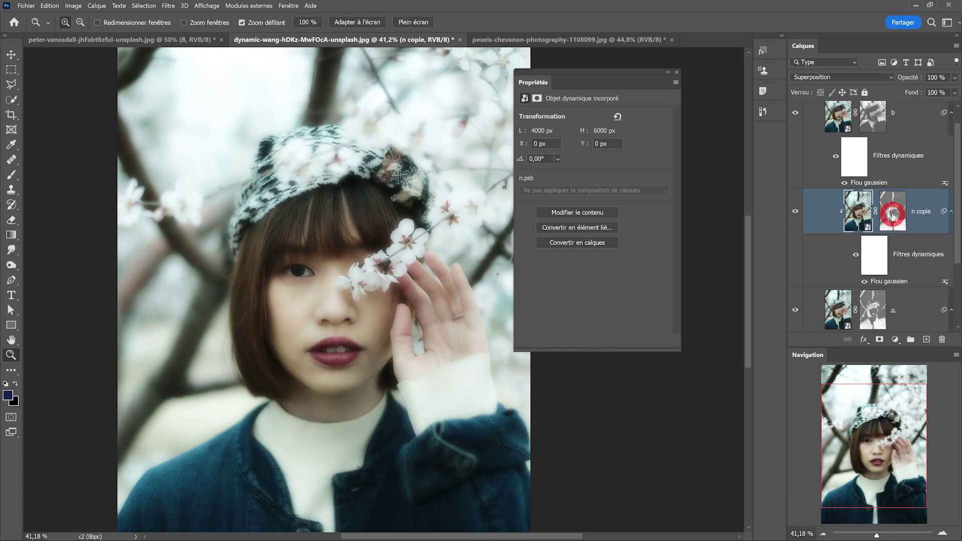
{"action": "left_click", "coordinate": [892, 214]}
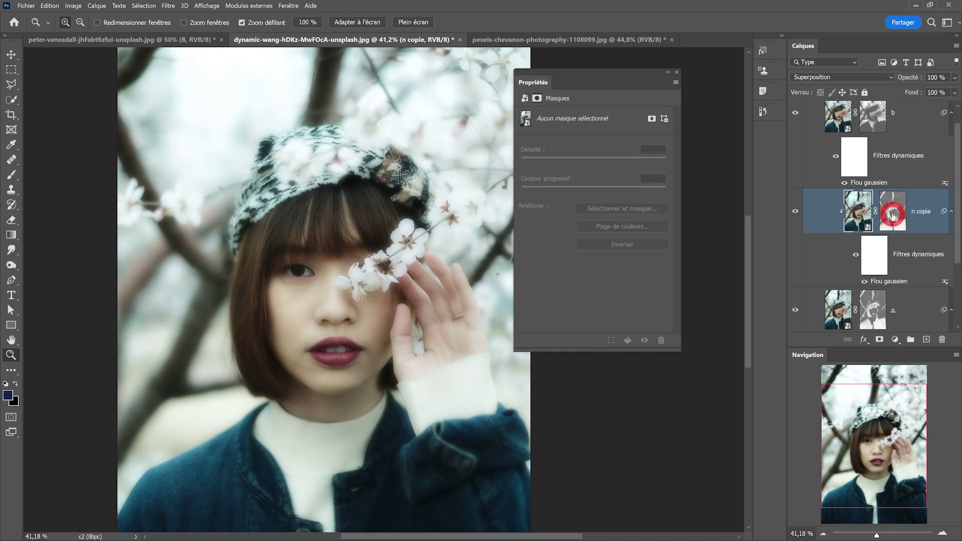
{"action": "left_click", "coordinate": [895, 215]}
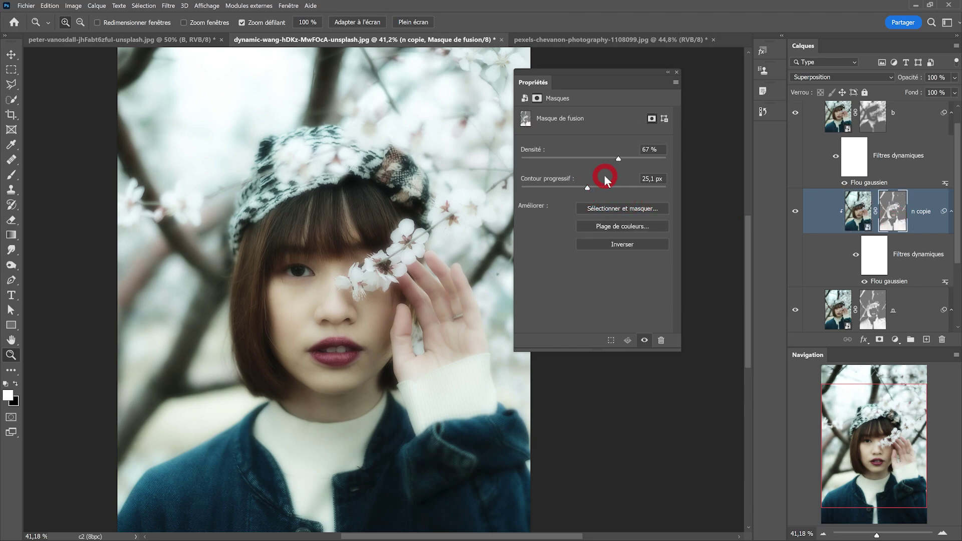
{"action": "left_click_drag", "start_coordinate": [618, 158], "coordinate": [665, 158]}
{"action": "left_click", "coordinate": [634, 187]}
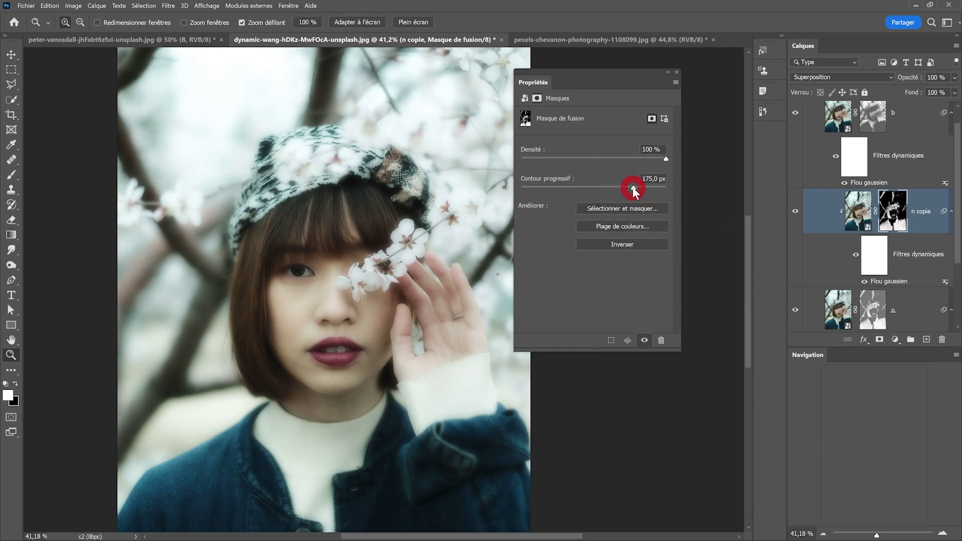
{"action": "mouse_move", "coordinate": [634, 189]}
{"action": "left_mouse_down"}
{"action": "mouse_move", "coordinate": [586, 190]}
{"action": "mouse_move", "coordinate": [620, 189]}
{"action": "left_mouse_up"}
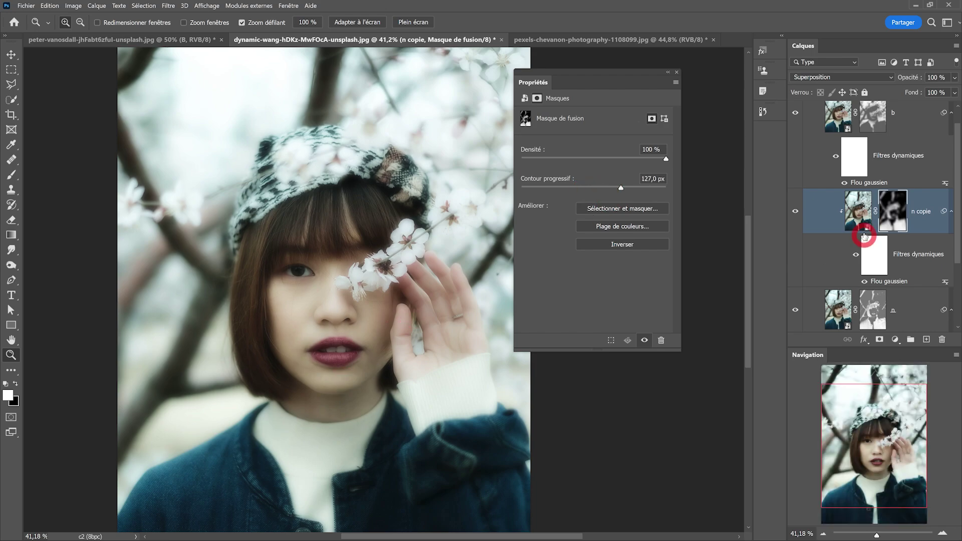
- Compare the portrait with and without the whole group, leaving it visible, and inspect the face at 50% zoom
{"action": "left_click", "coordinate": [864, 237]}
{"action": "left_click", "coordinate": [795, 108]}
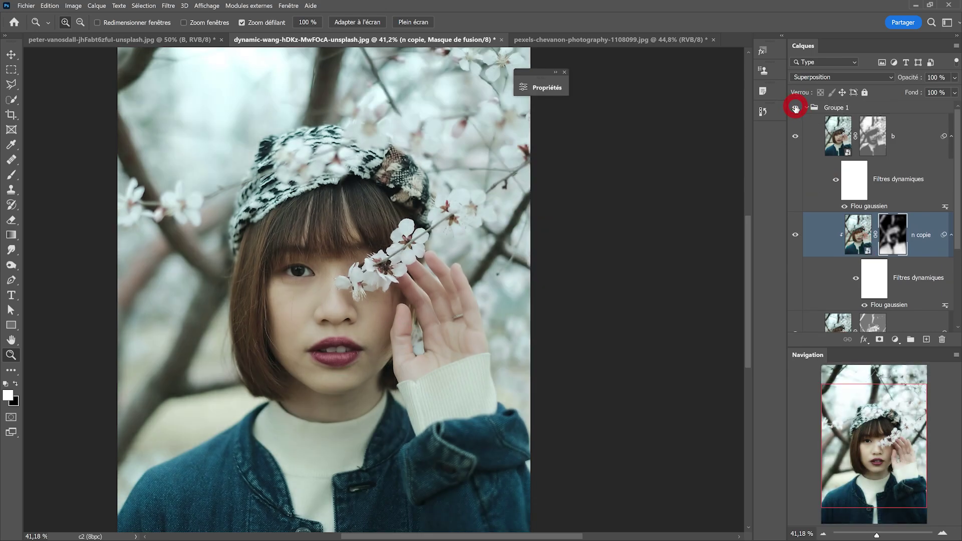
{"action": "left_click", "coordinate": [796, 107]}
{"action": "left_click", "coordinate": [795, 108]}
{"action": "left_click", "coordinate": [795, 107]}
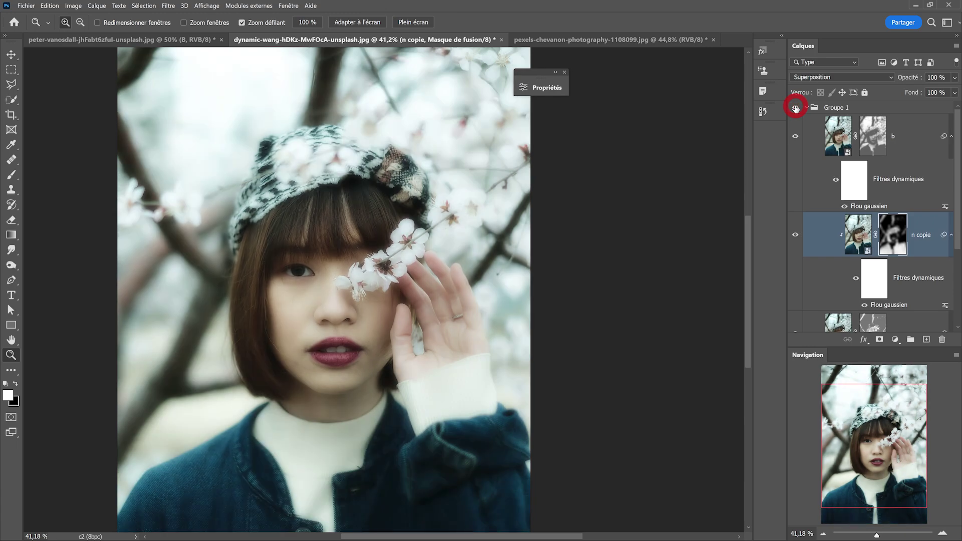
{"action": "left_click", "coordinate": [795, 108]}
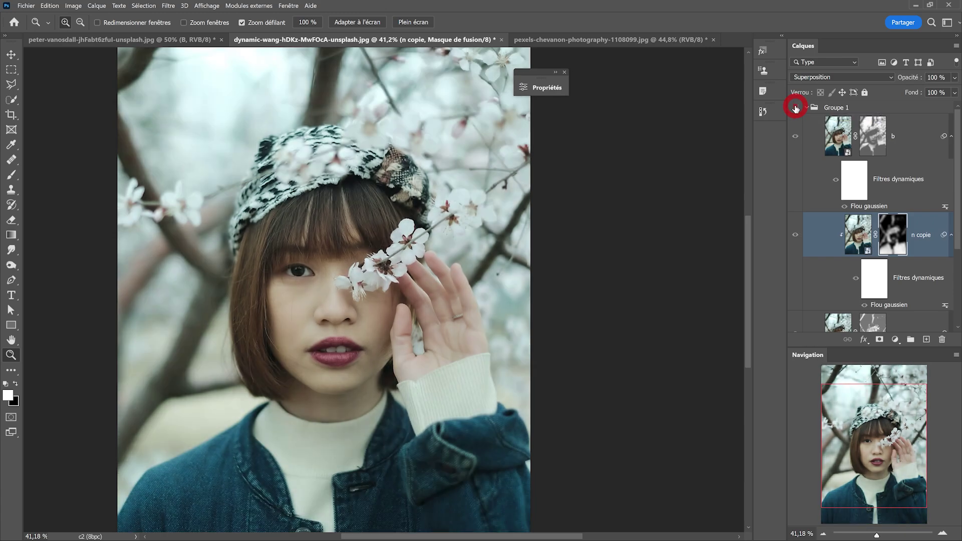
{"action": "left_click", "coordinate": [795, 108]}
{"action": "left_click", "coordinate": [418, 267]}
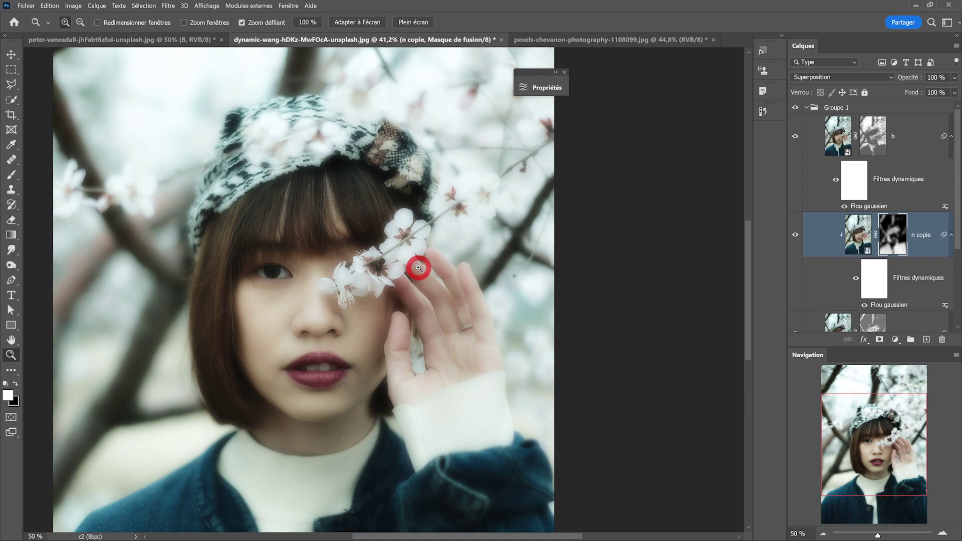
{"action": "left_click_drag", "start_coordinate": [418, 267], "coordinate": [427, 203]}
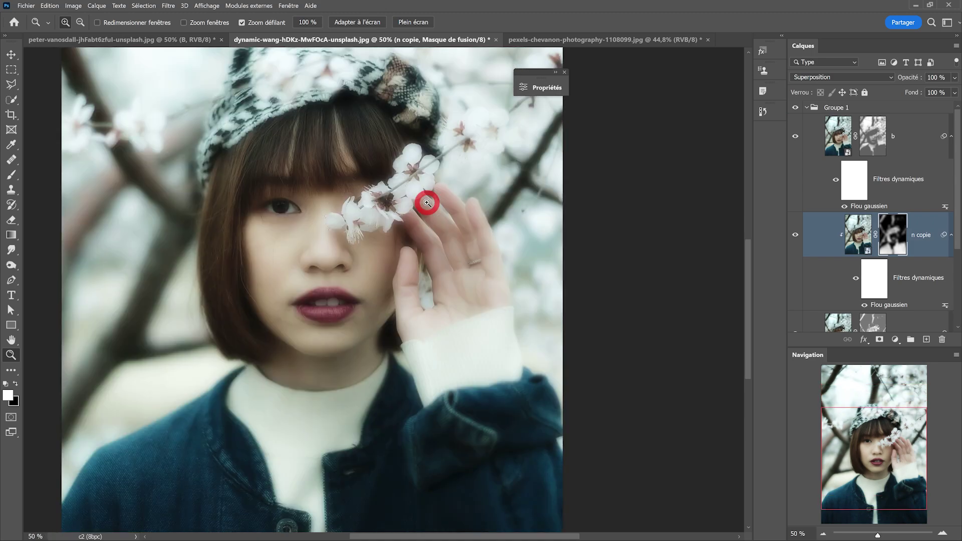